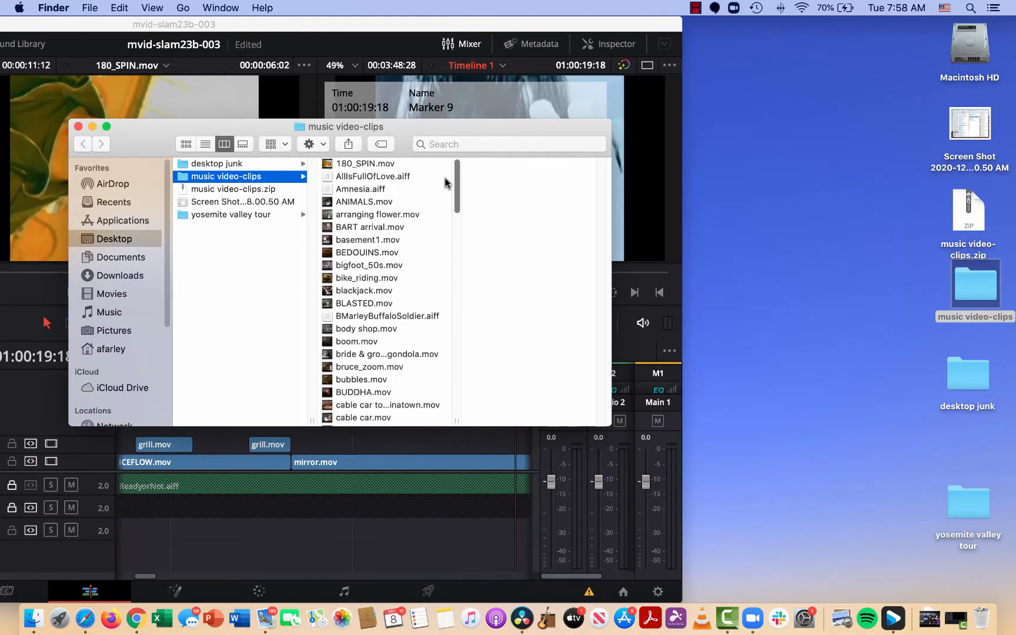
# Close the open Finder windows to clear the desktop.
pyautogui.click(77, 127)
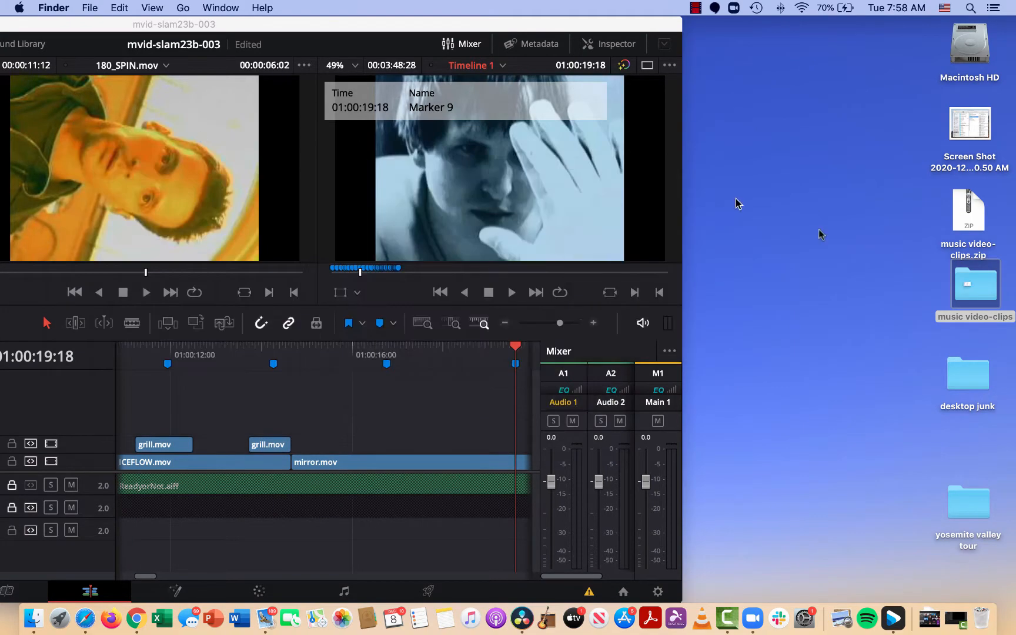
pyautogui.press('super+n')
pyautogui.click(866, 285)
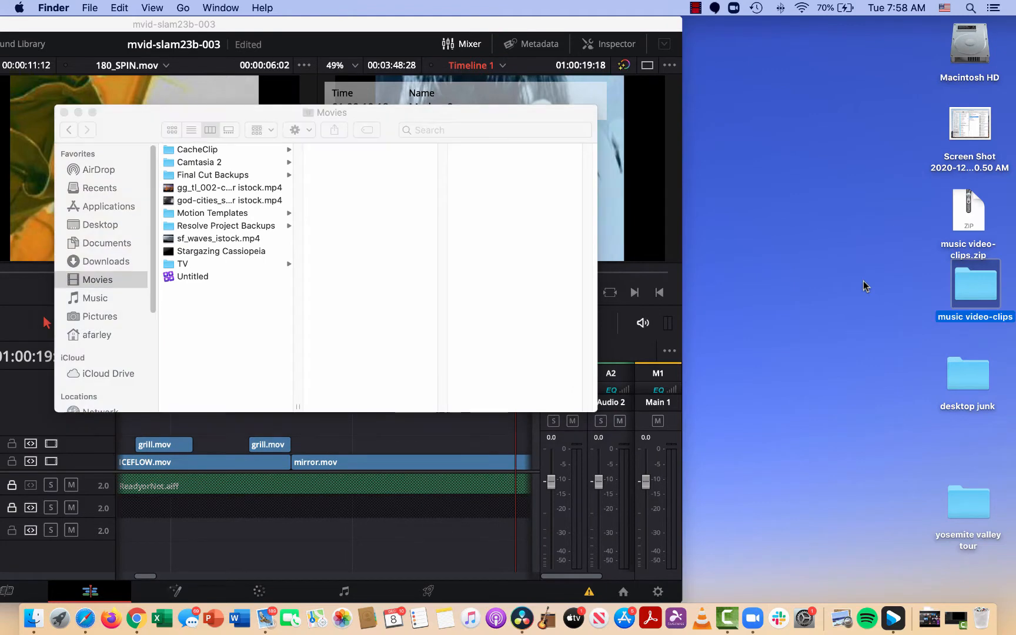
pyautogui.click(64, 112)
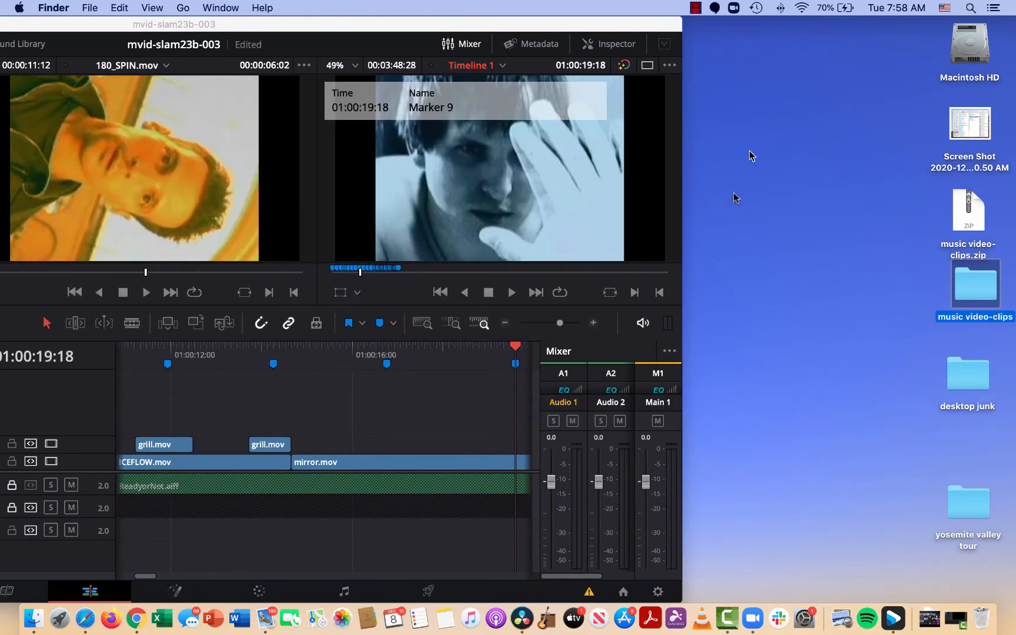
# Open Macintosh HD in a Finder window and go to the Movies folder.
pyautogui.doubleClick(971, 46)
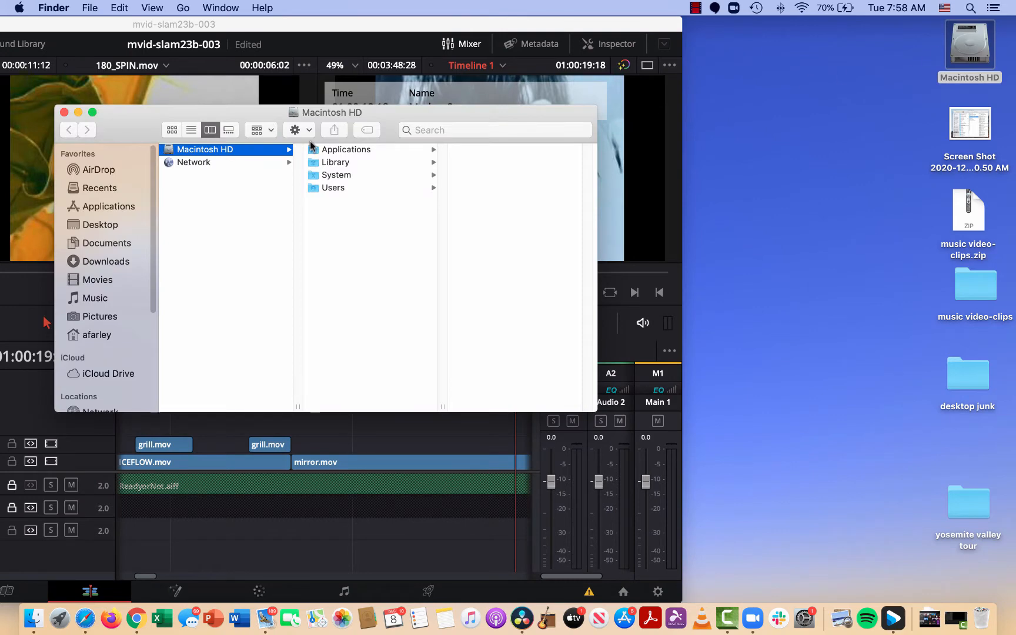
pyautogui.moveTo(155, 115); pyautogui.dragTo(314, 118)
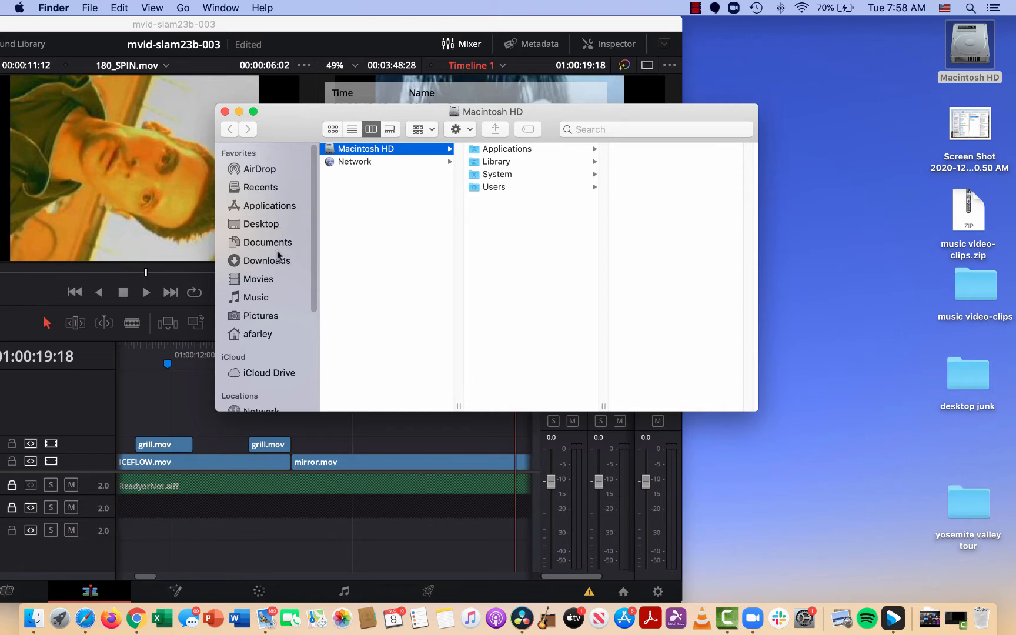
pyautogui.click(260, 281)
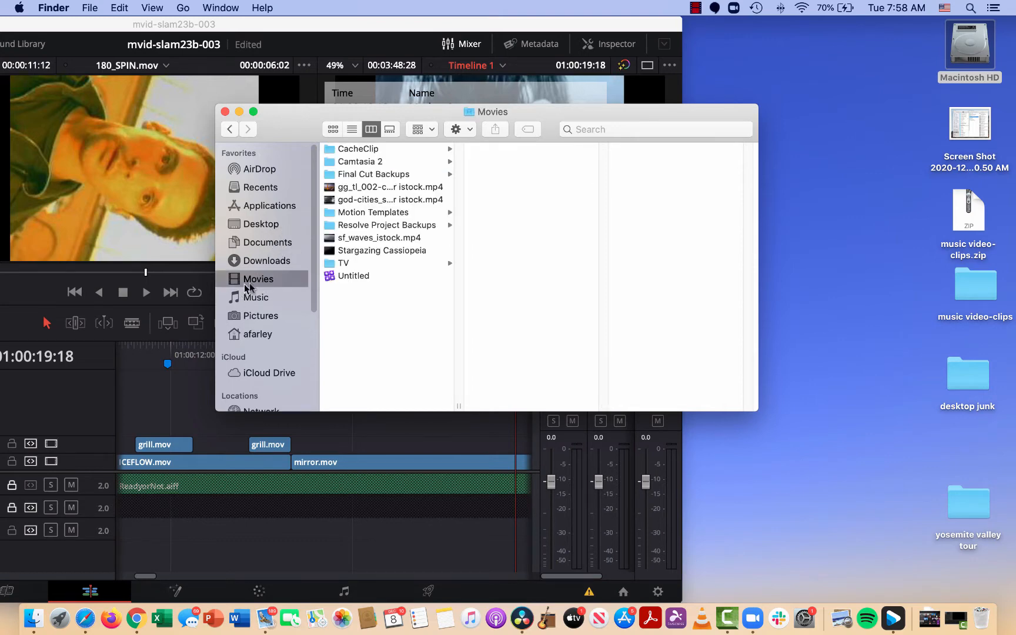
# Create a new folder named Music Video inside the Movies folder.
pyautogui.rightClick(369, 340)
pyautogui.click(397, 349)
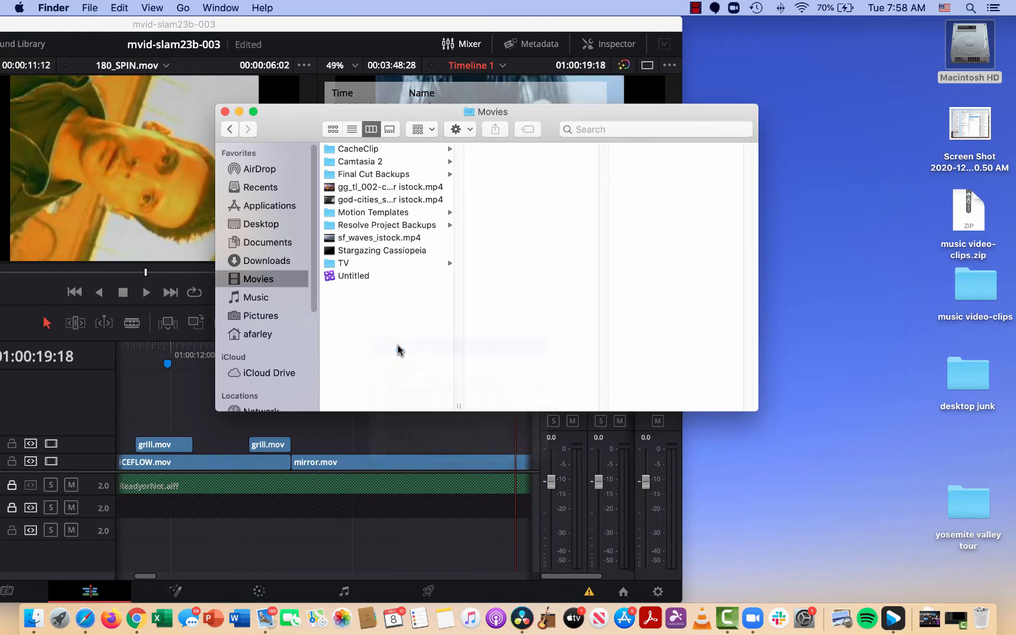
pyautogui.write('Mu')
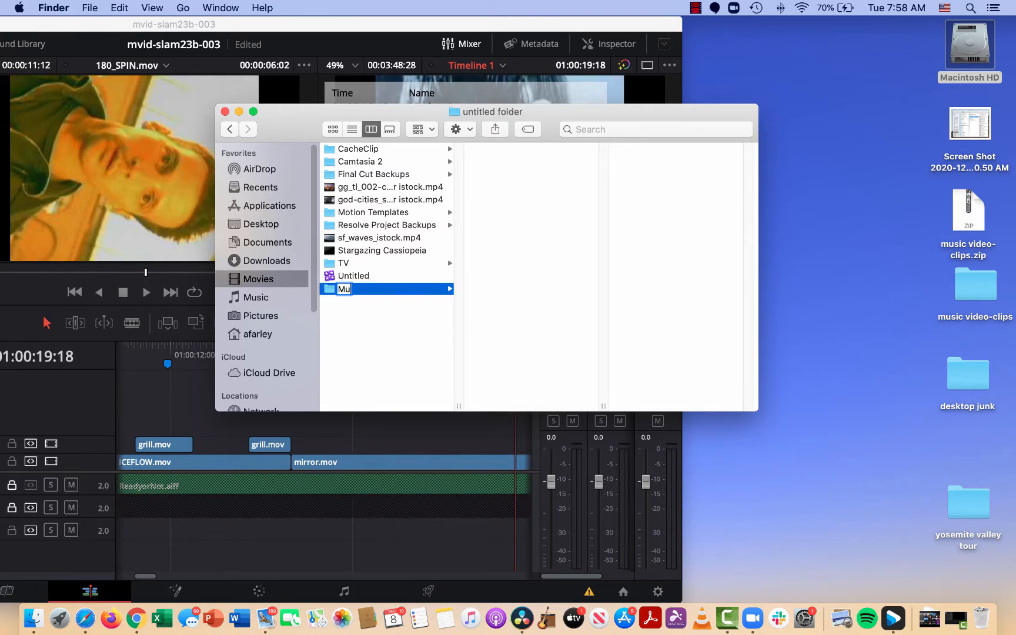
pyautogui.write('sic Video')
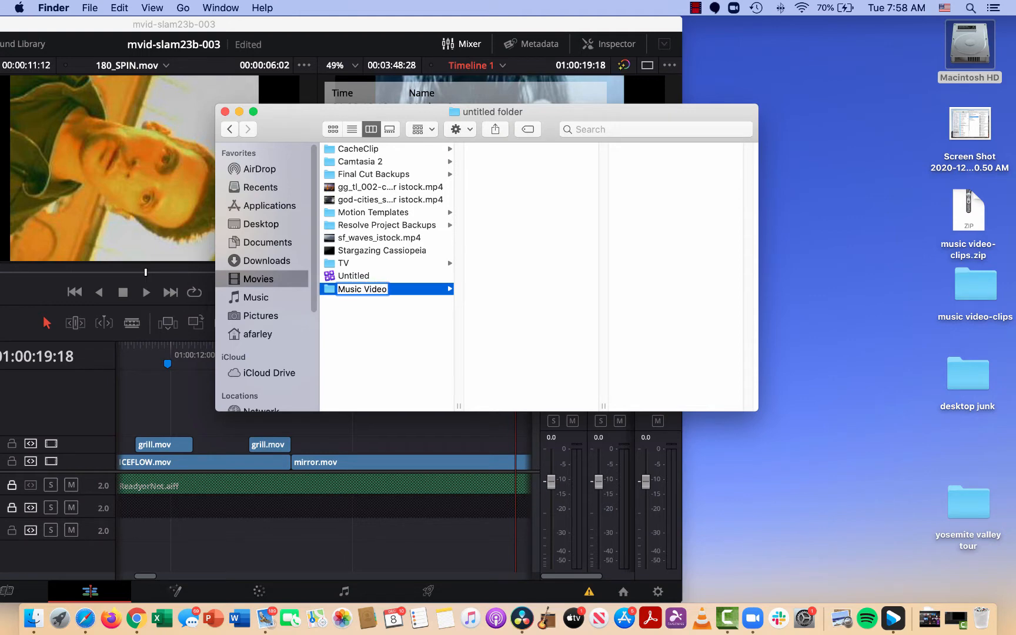
pyautogui.click(330, 289)
# Move the music video-clips folder from the desktop into the new Music Video folder.
pyautogui.click(350, 225)
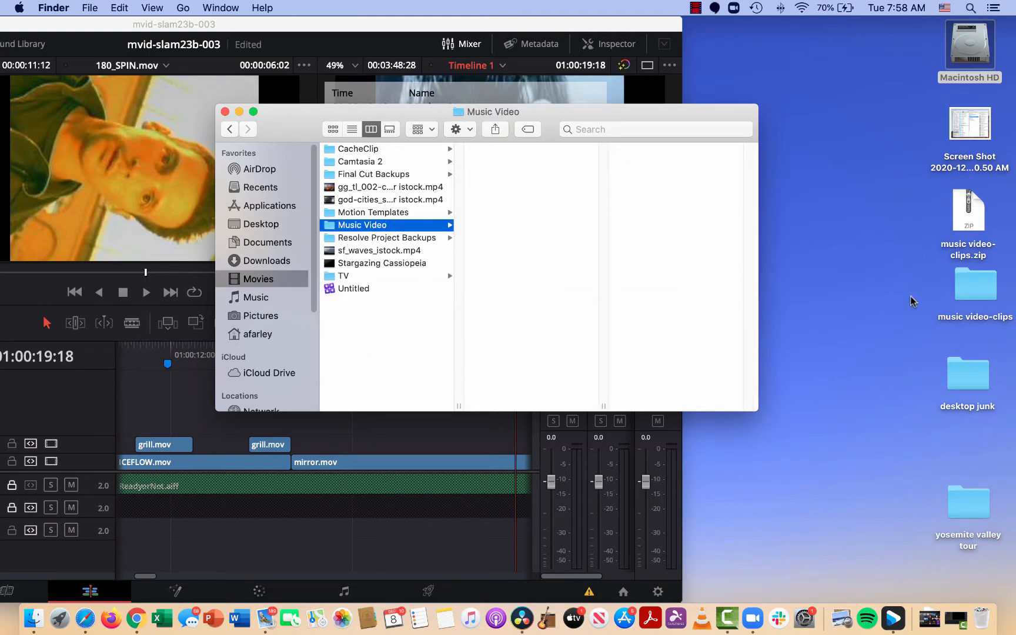
pyautogui.moveTo(986, 296); pyautogui.dragTo(550, 257)
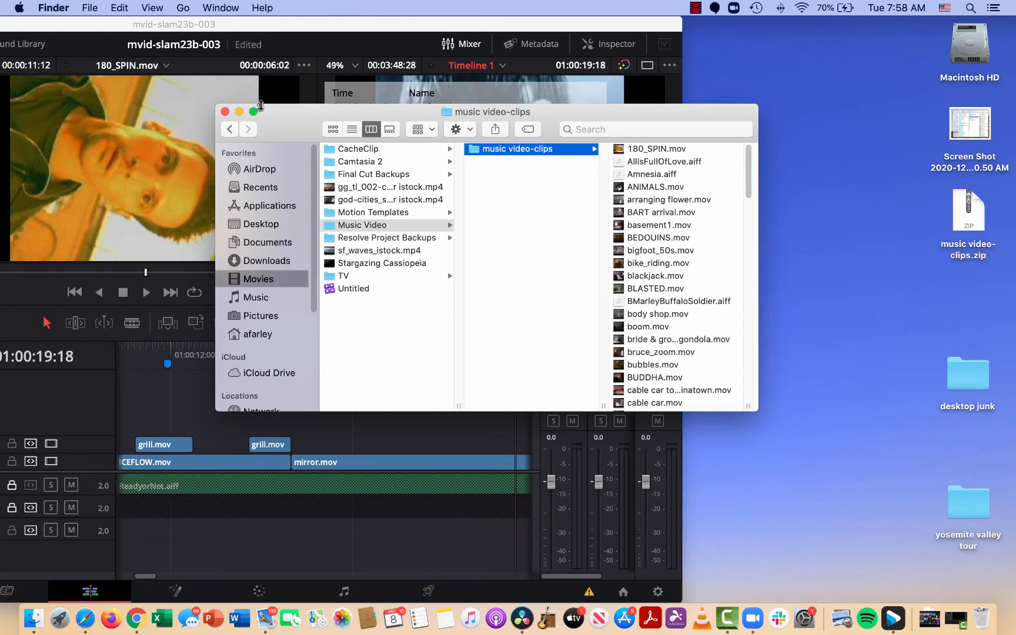
pyautogui.moveTo(281, 132); pyautogui.dragTo(377, 126)
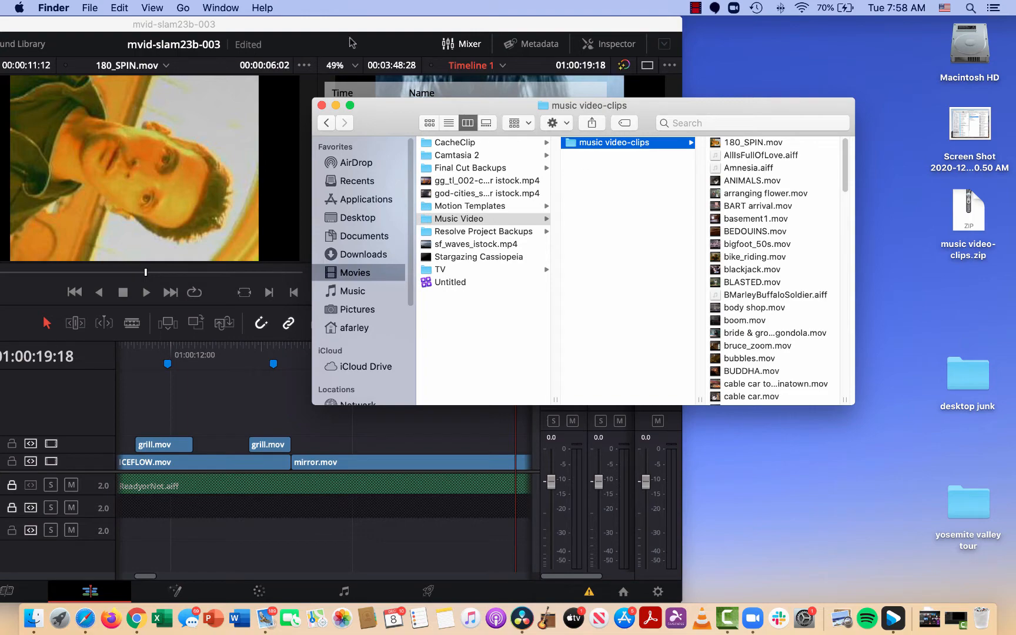
pyautogui.moveTo(394, 127); pyautogui.dragTo(347, 115)
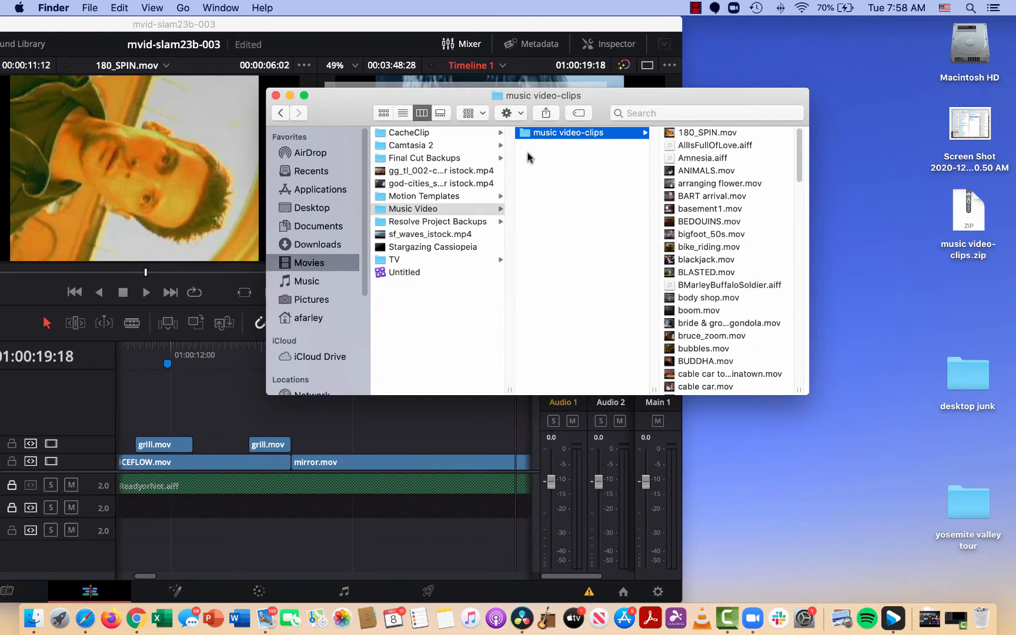
pyautogui.moveTo(336, 104); pyautogui.dragTo(520, 108)
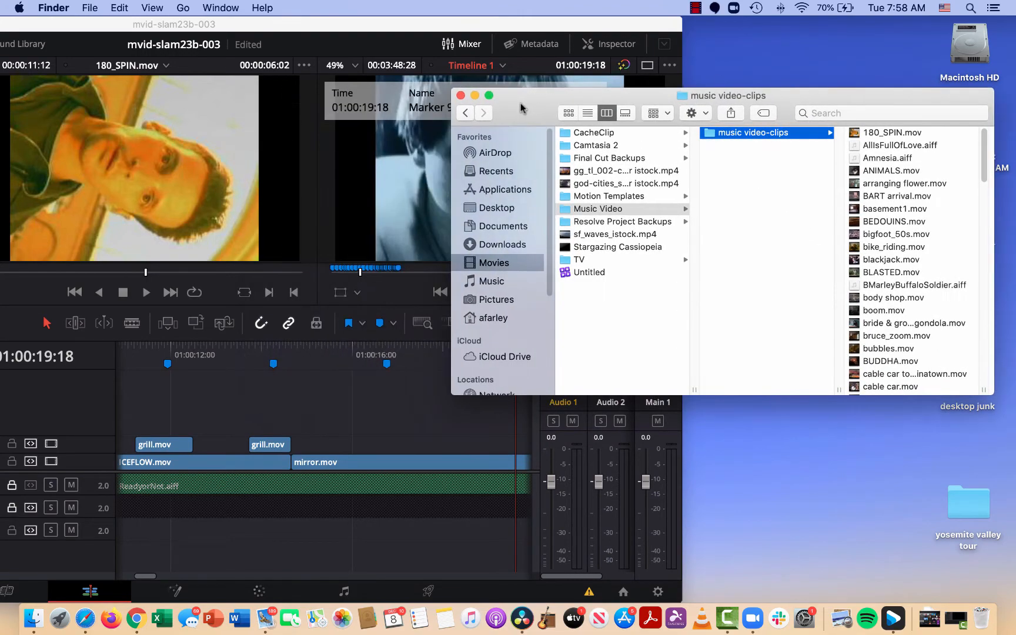
# Switch to DaVinci Resolve and examine how the media pool clips and timeline of mvid-slam23b-003 respond to the moved source folder.
pyautogui.doubleClick(300, 25)
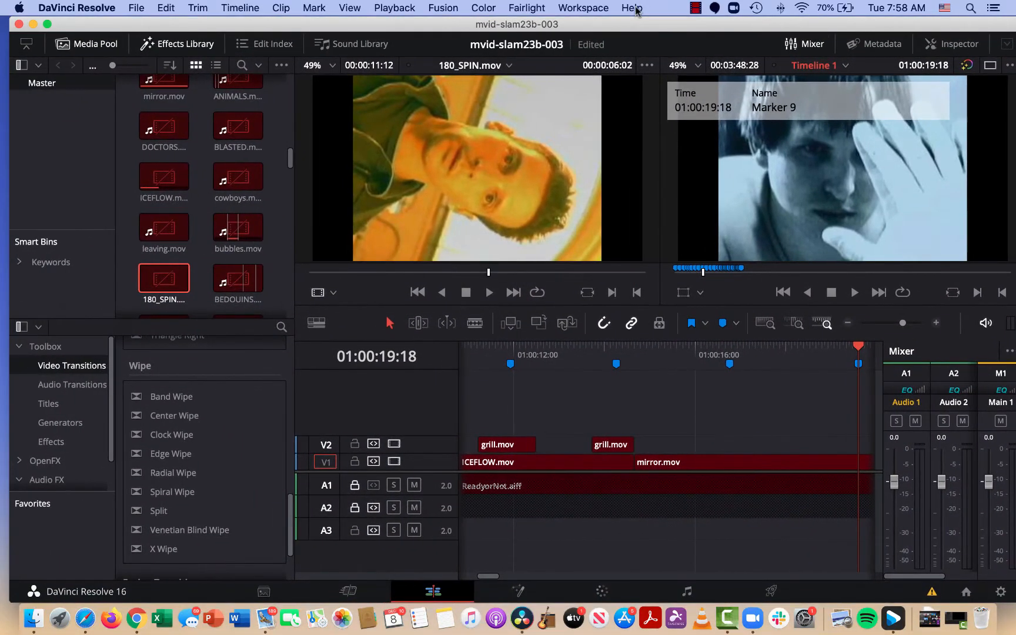
pyautogui.moveTo(636, 7); pyautogui.dragTo(1, 78)
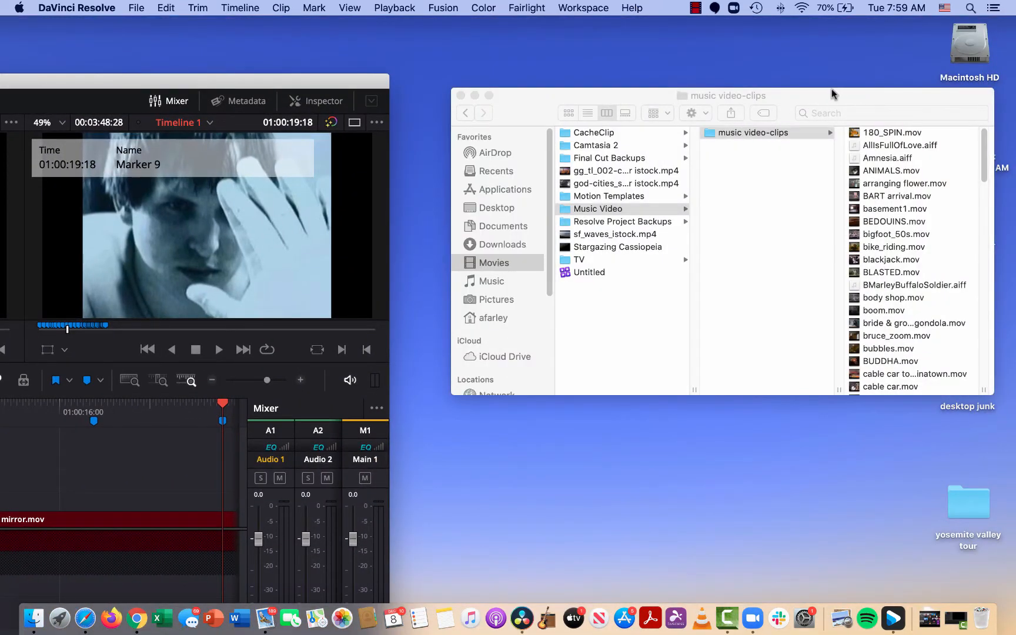
pyautogui.rightClick(710, 136)
pyautogui.click(709, 132)
pyautogui.doubleClick(257, 88)
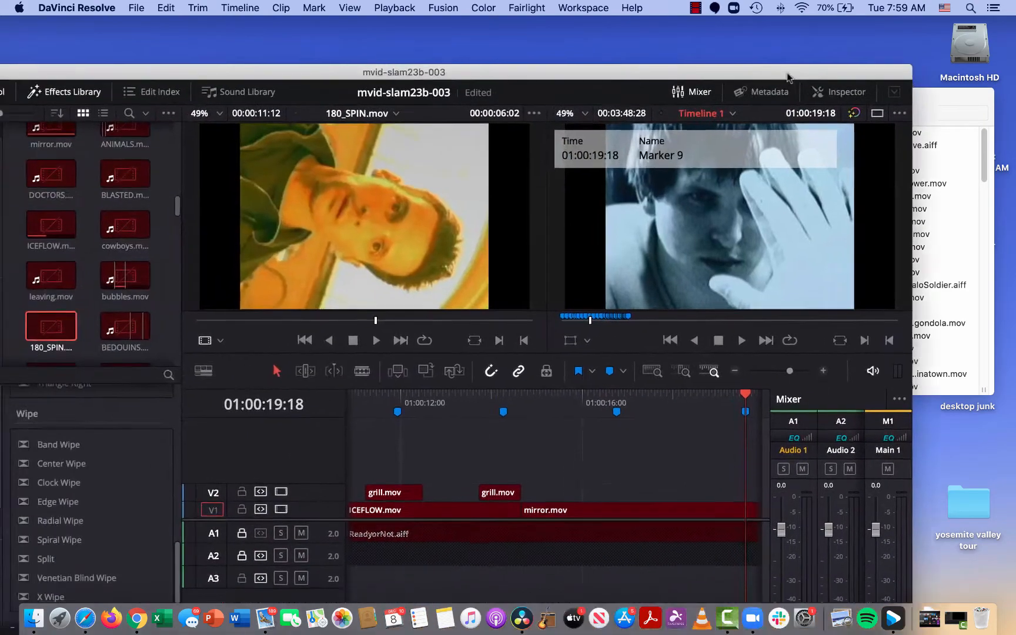
pyautogui.click(202, 152)
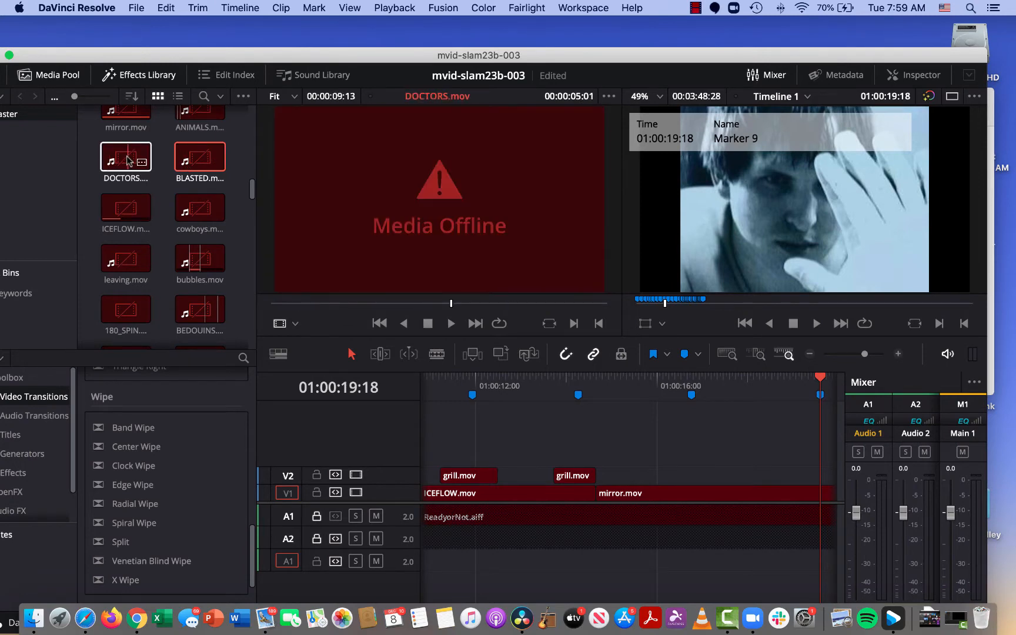
pyautogui.click(126, 216)
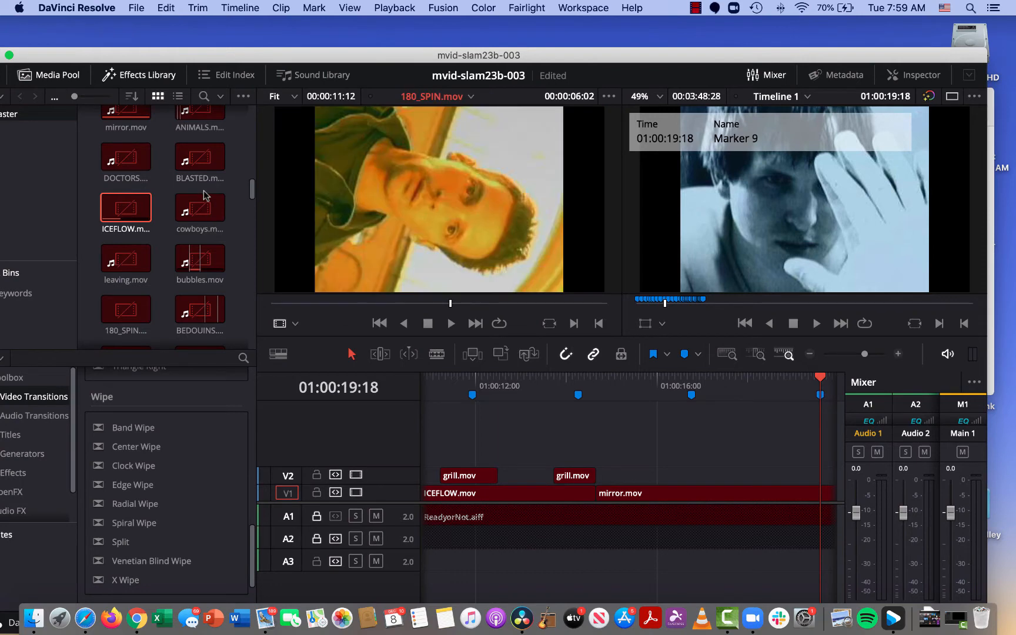
pyautogui.moveTo(670, 392); pyautogui.dragTo(554, 388)
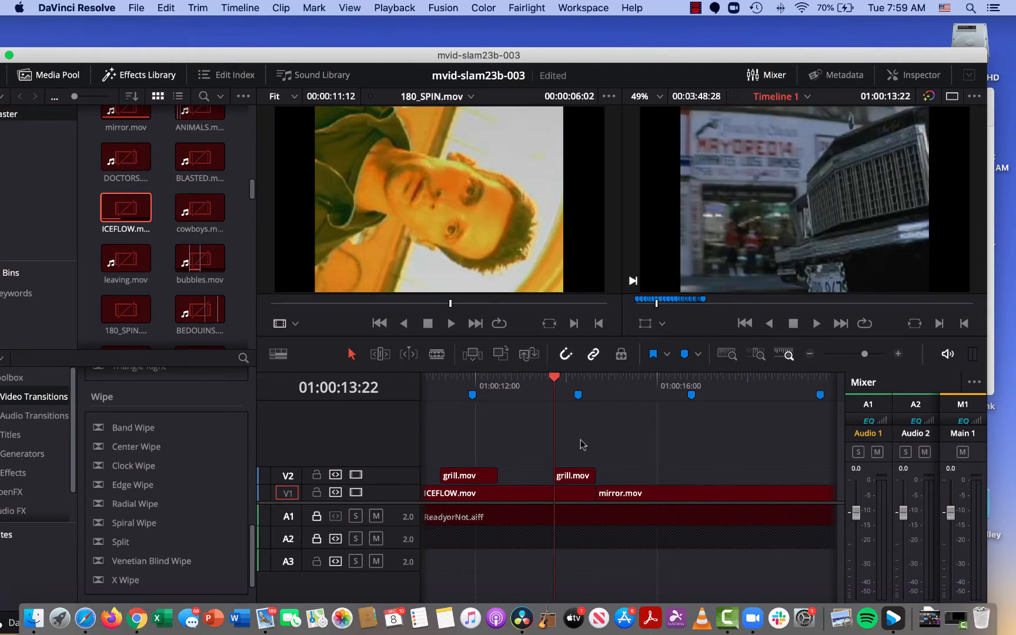
pyautogui.click(586, 496)
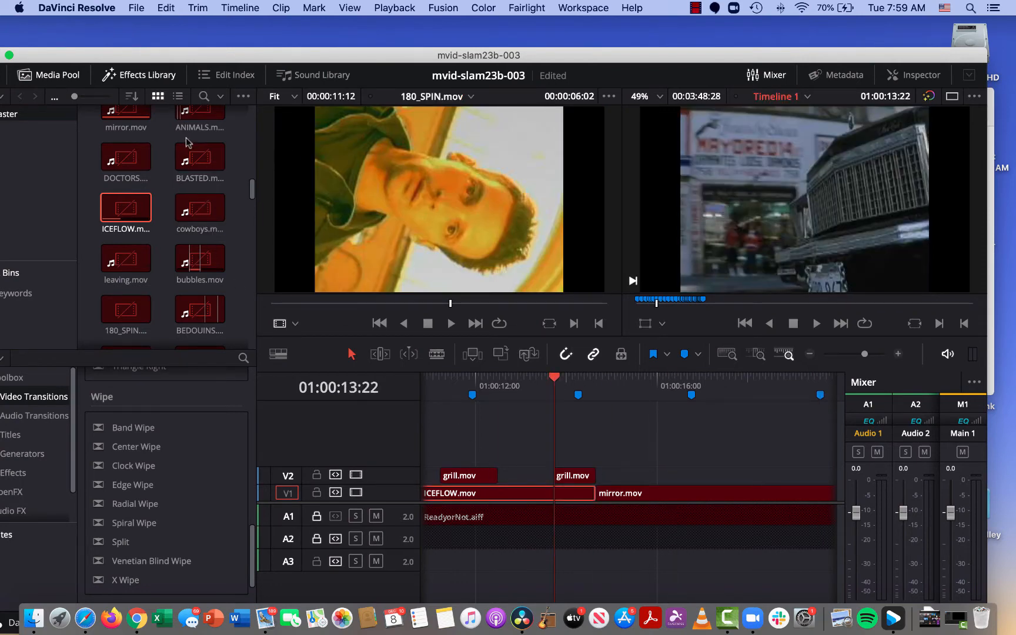
# Switch to Finder and view the music video-clips folder alongside the Resolve project.
pyautogui.moveTo(707, 58); pyautogui.dragTo(303, 28)
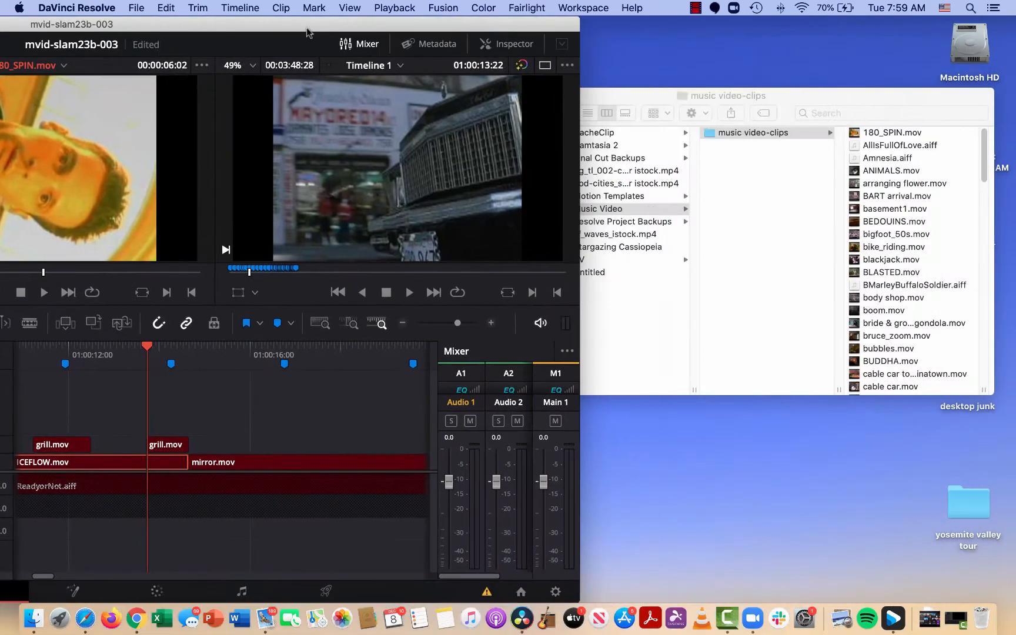
pyautogui.click(876, 94)
pyautogui.moveTo(876, 94); pyautogui.dragTo(692, 66)
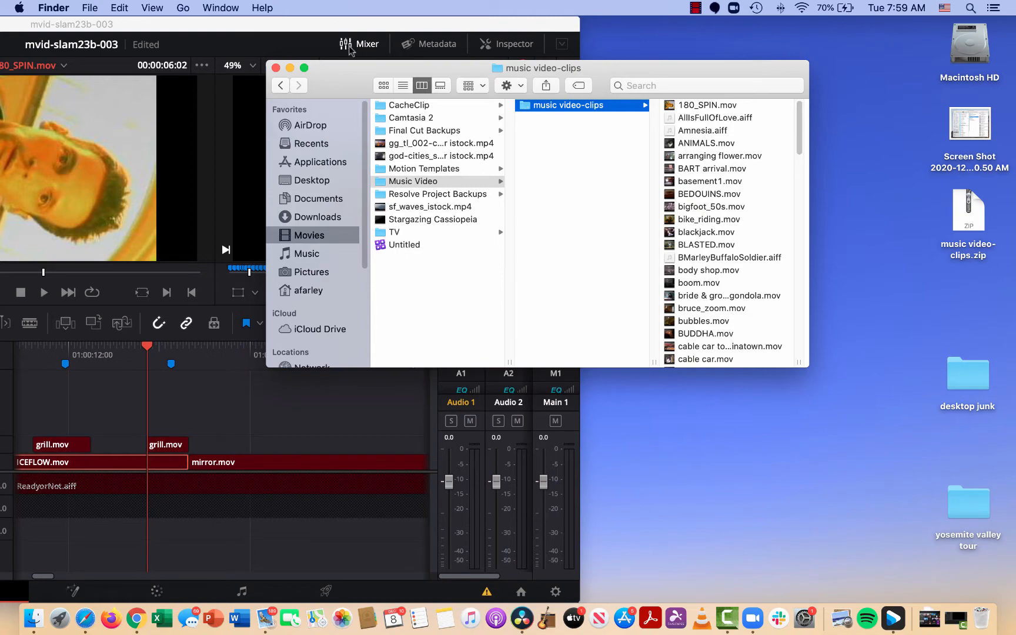
# Switch to DaVinci Resolve, save the current project and create a new project named mvid_001.
pyautogui.moveTo(258, 24); pyautogui.dragTo(681, 2)
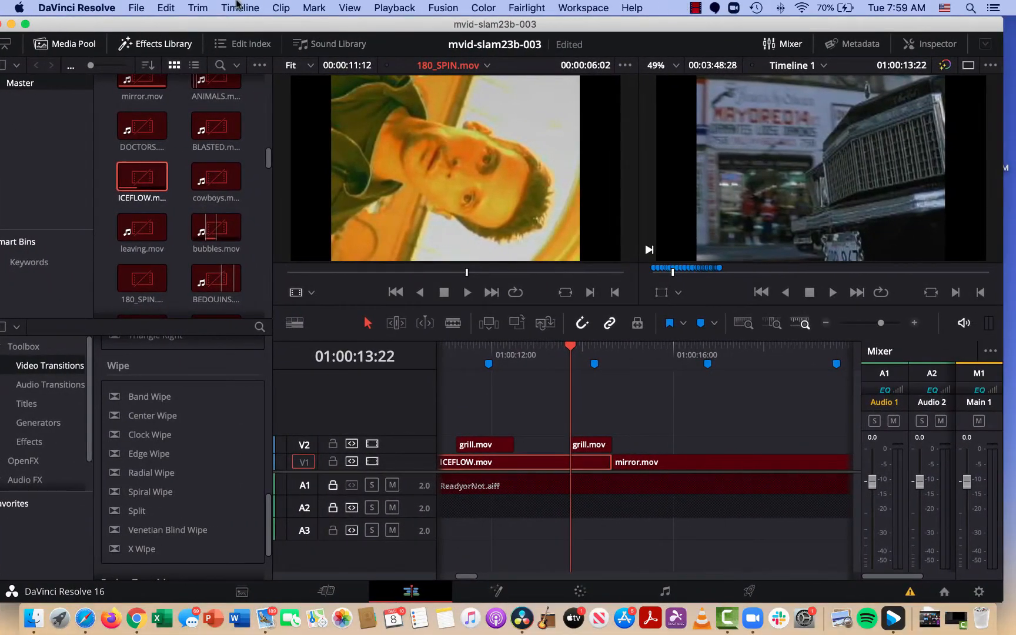
pyautogui.click(136, 7)
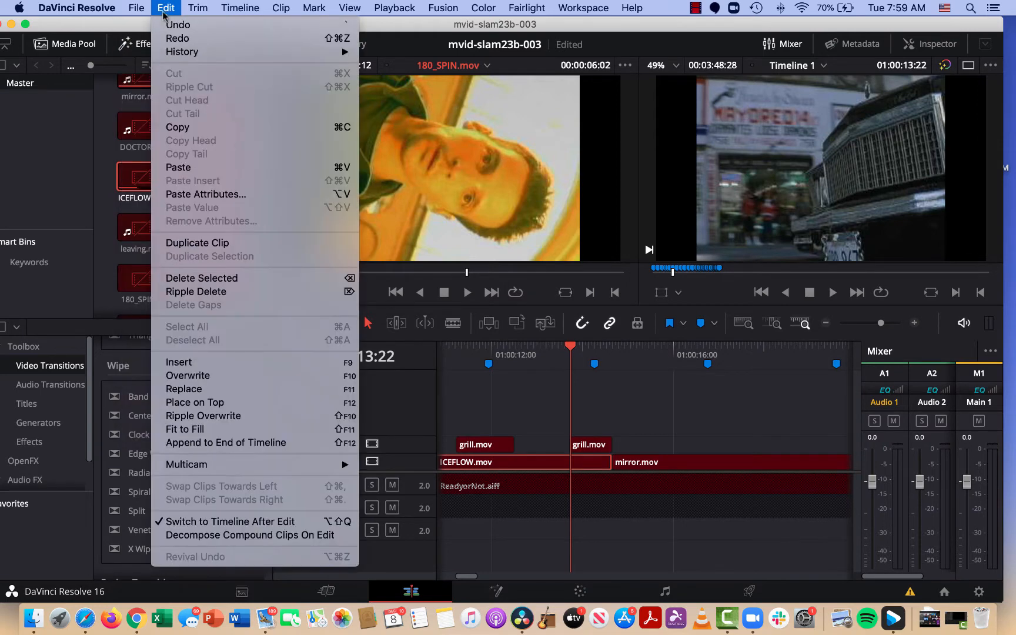
pyautogui.click(142, 28)
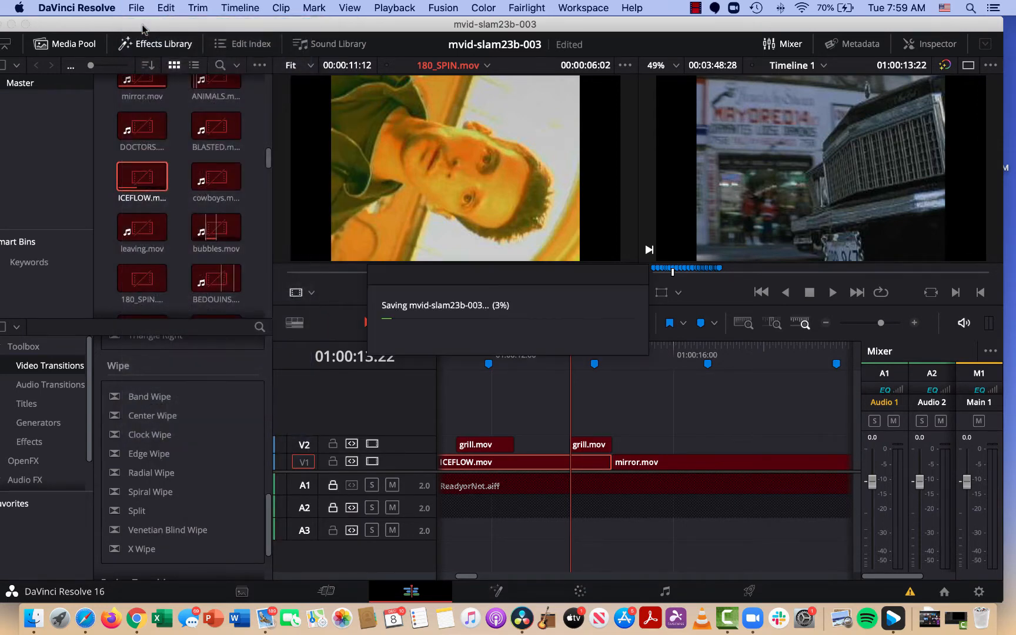
pyautogui.press('BackSpace')
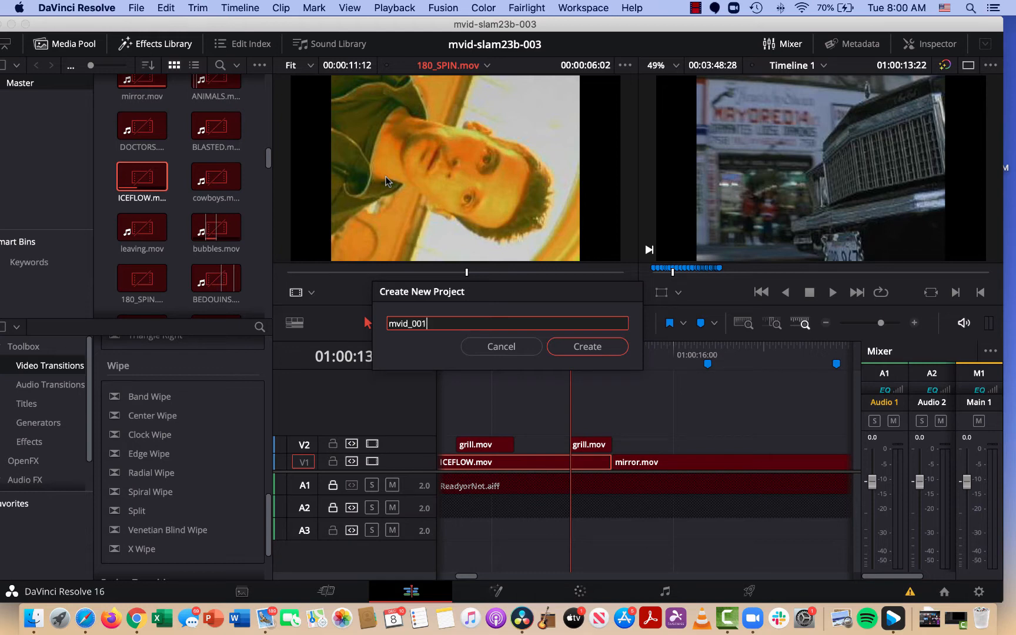
pyautogui.click(588, 347)
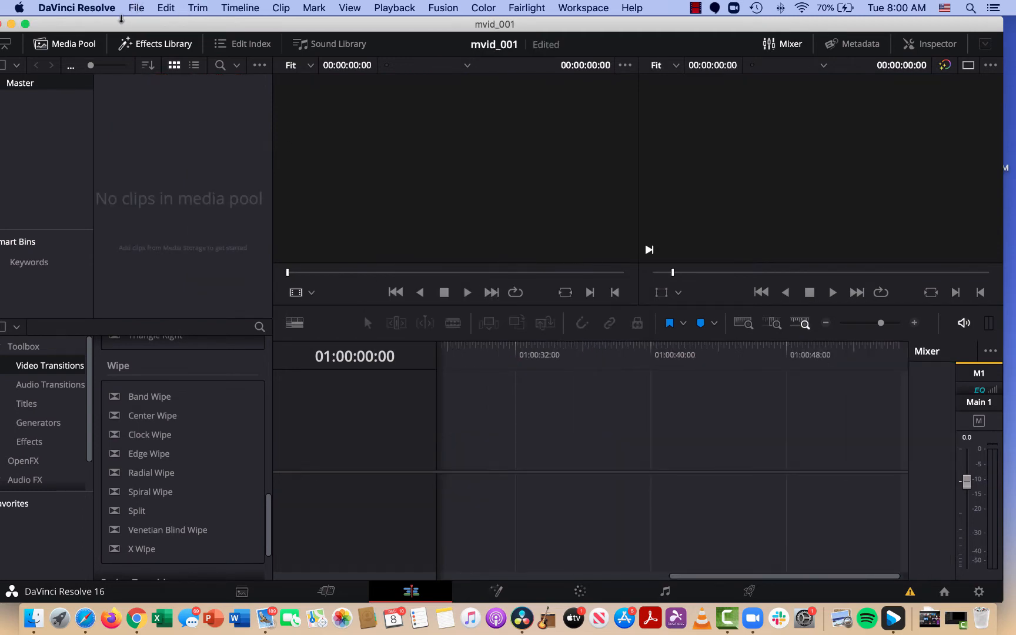
# Switch to Finder and check where the music video-clips folder sits within Movies and Music Video.
pyautogui.moveTo(555, 30); pyautogui.dragTo(579, 176)
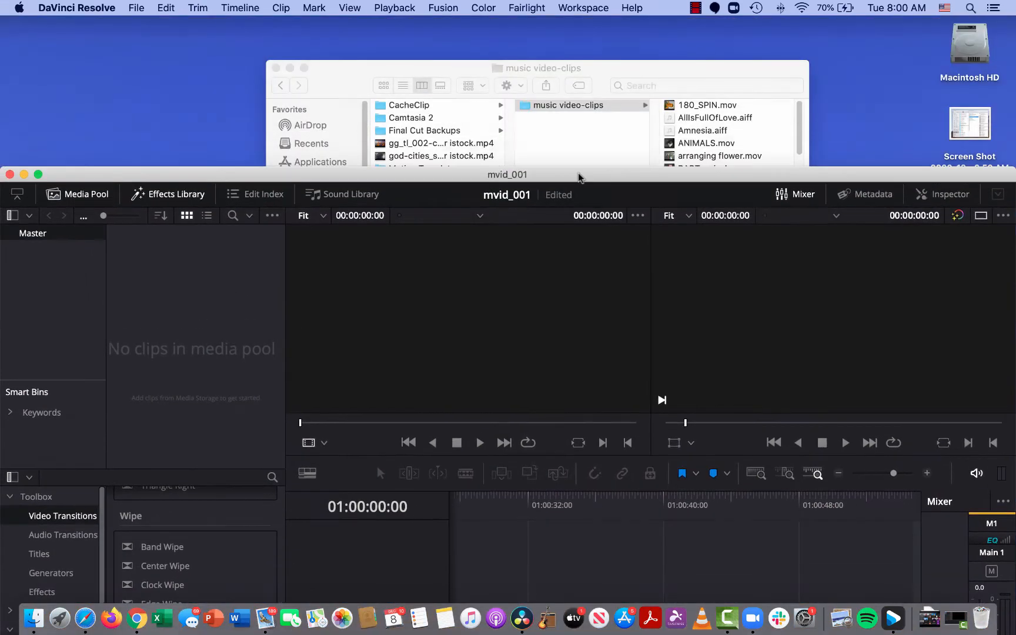
pyautogui.click(429, 67)
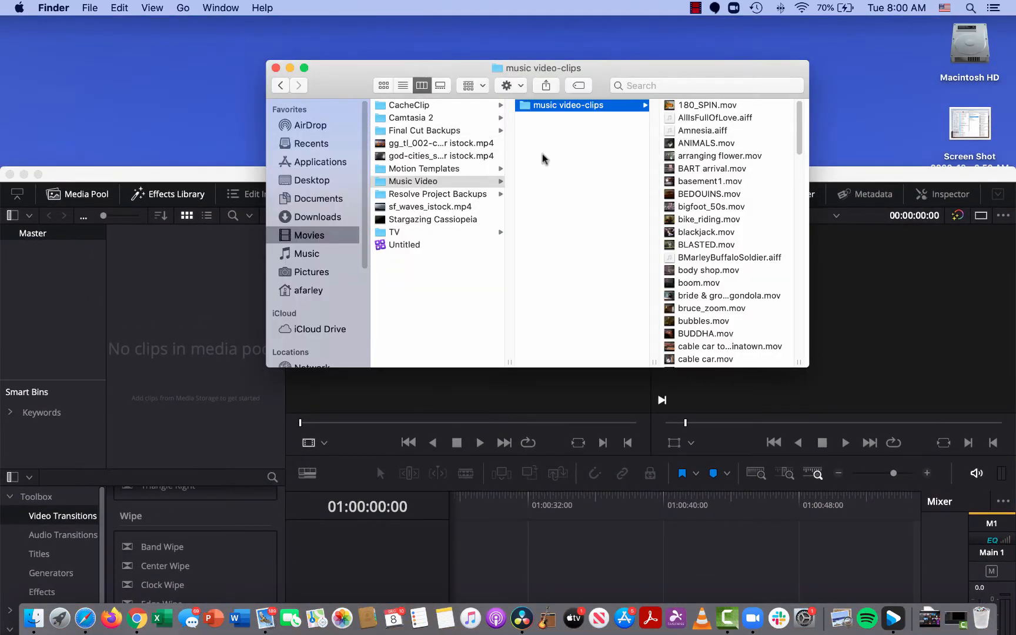
pyautogui.moveTo(544, 107); pyautogui.dragTo(573, 154)
# Switch to DaVinci Resolve and, on the Media page, browse the media storage to the music video-clips folder in Movies > Music Video.
pyautogui.moveTo(262, 180); pyautogui.dragTo(272, 3)
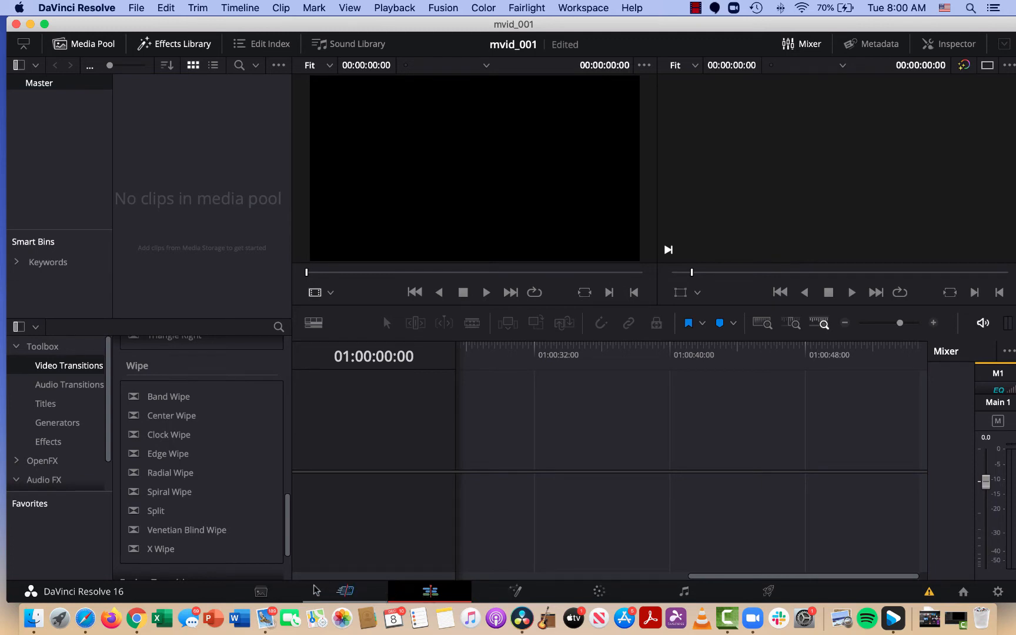
pyautogui.click(260, 593)
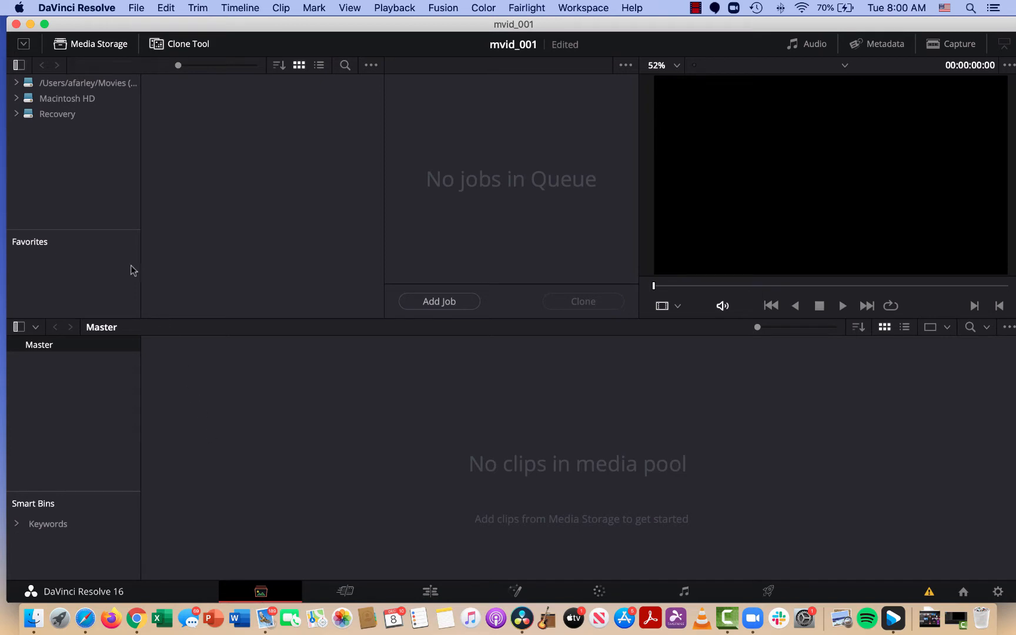
pyautogui.click(14, 99)
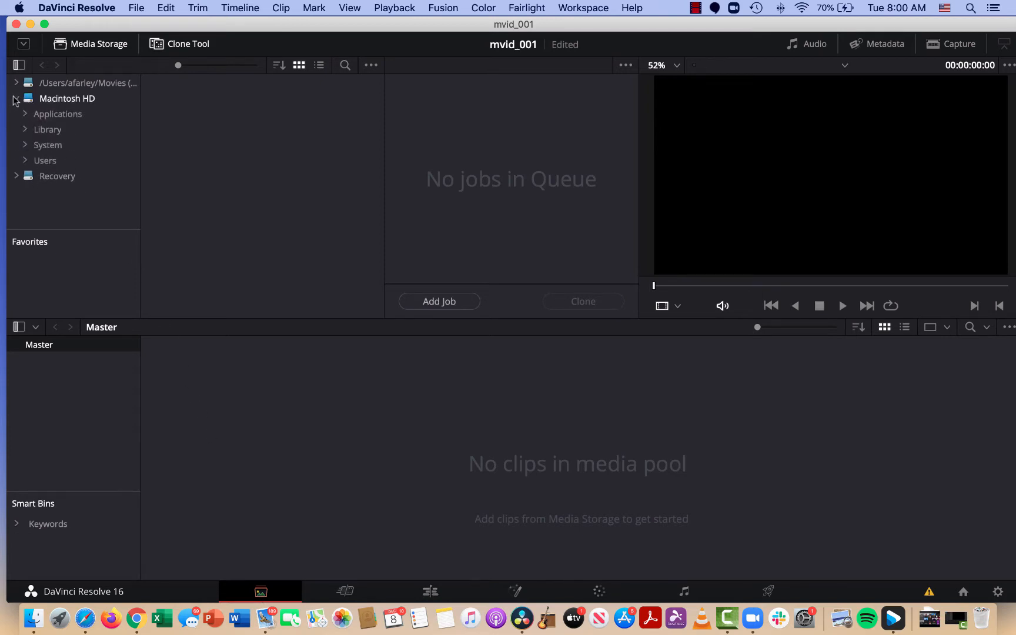
pyautogui.click(25, 160)
pyautogui.scroll(-2, 31, 182)
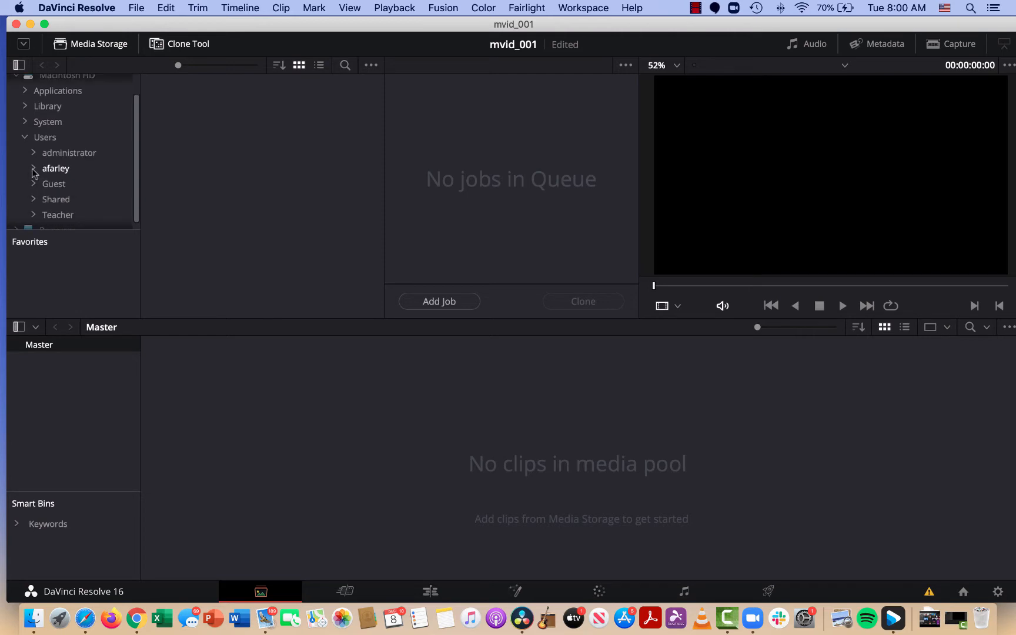
pyautogui.click(33, 168)
pyautogui.scroll(-3, 35, 174)
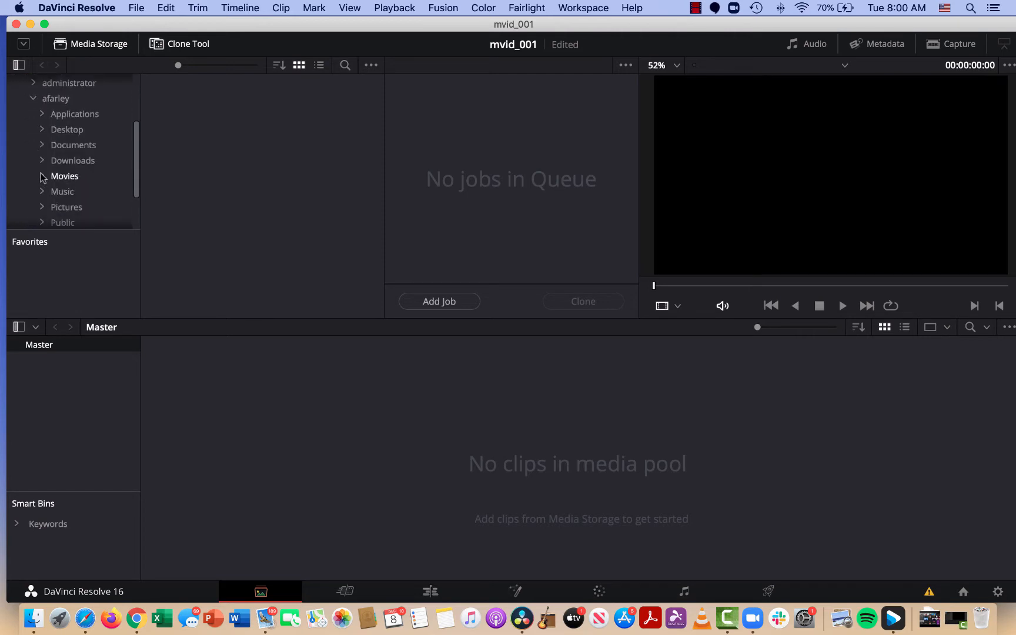
pyautogui.click(41, 177)
pyautogui.scroll(-2, 47, 197)
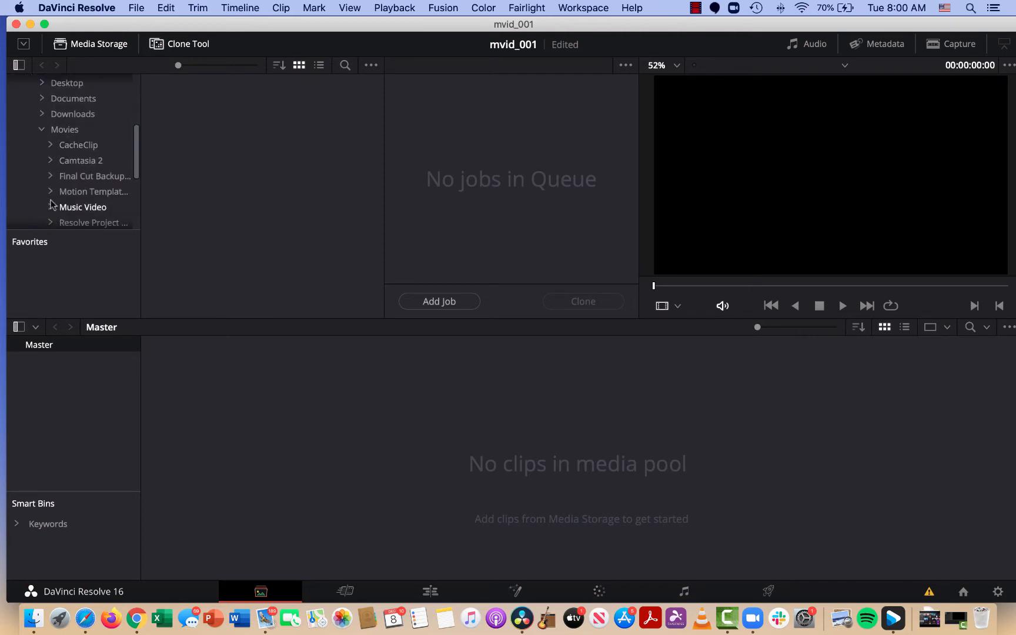
pyautogui.click(51, 206)
pyautogui.scroll(-2, 66, 215)
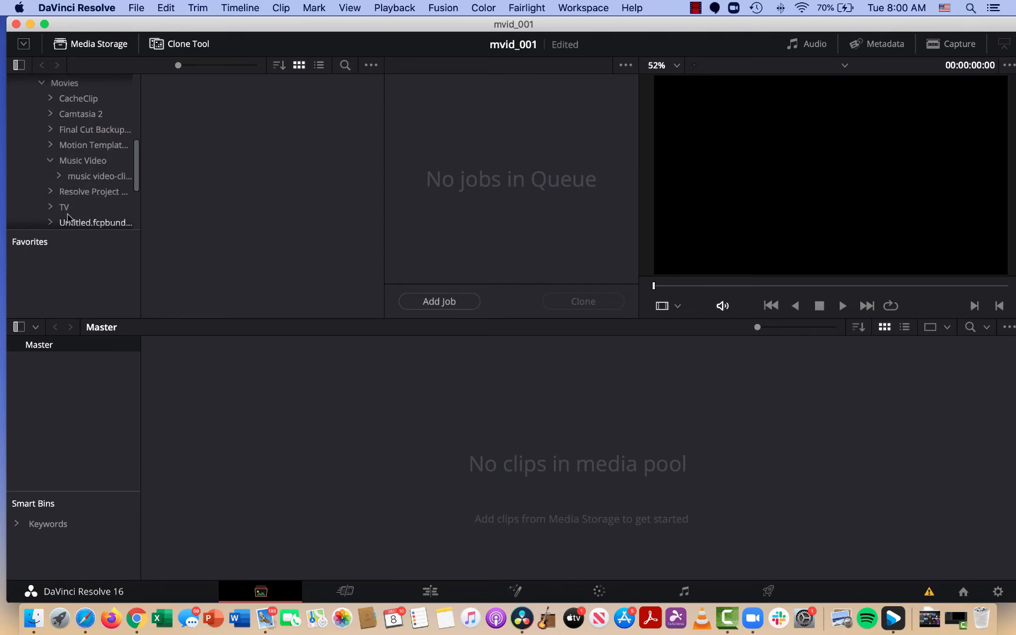
pyautogui.click(85, 178)
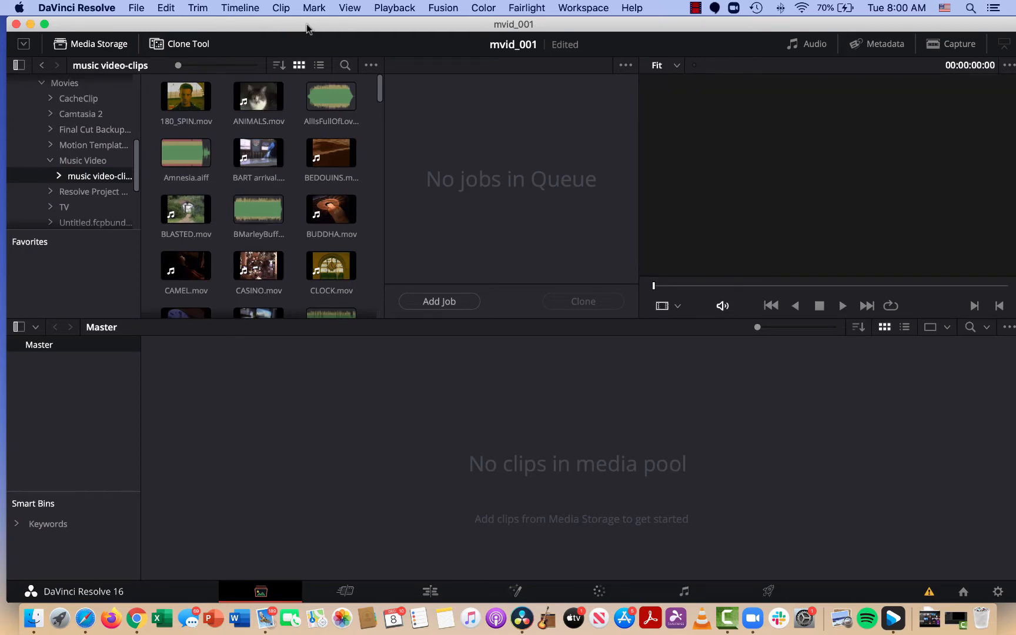
# Arrange the Finder and DaVinci Resolve windows so both the Music Video folder and the empty media pool are accessible.
pyautogui.moveTo(324, 28); pyautogui.dragTo(331, 261)
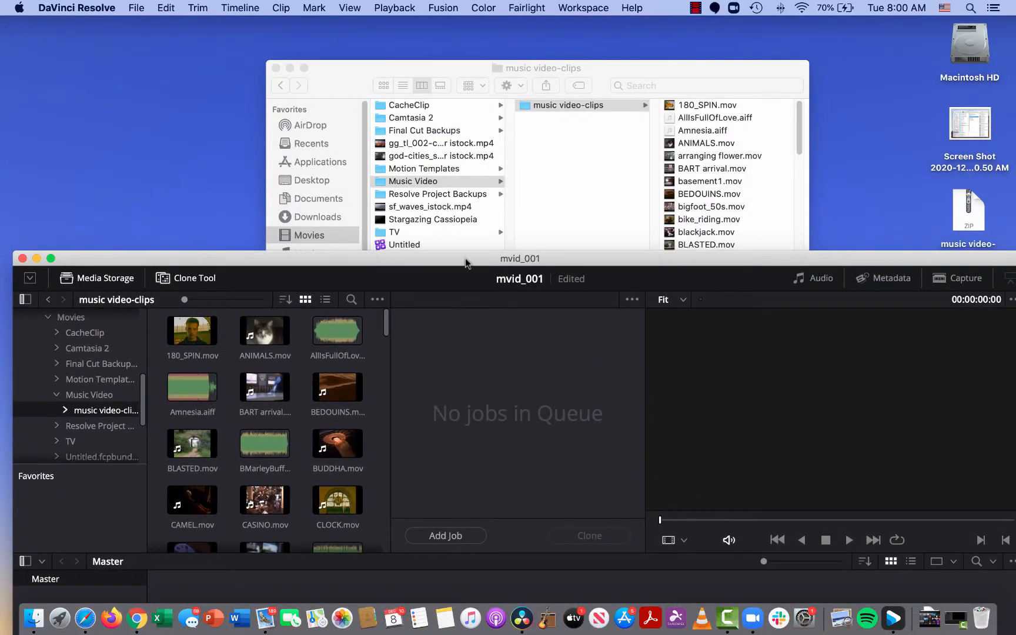
pyautogui.moveTo(465, 261); pyautogui.dragTo(736, 173)
pyautogui.moveTo(507, 68); pyautogui.dragTo(306, 41)
pyautogui.moveTo(654, 177); pyautogui.dragTo(670, 70)
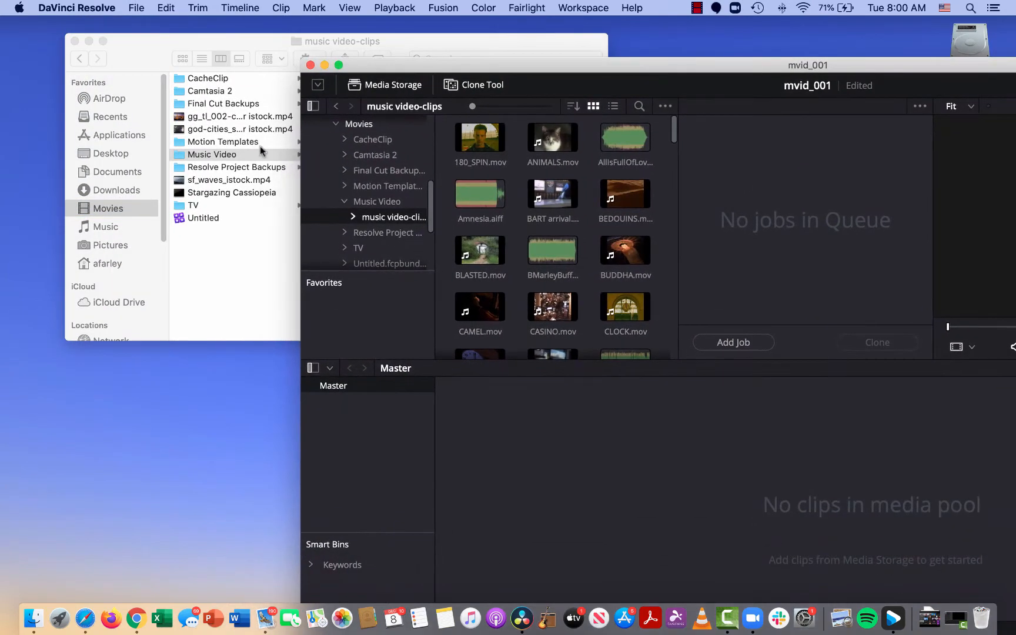
# Import the music video-clips folder's clips from Finder into the Master bin, changing the timeline frame rate and video format to match.
pyautogui.moveTo(222, 154); pyautogui.dragTo(710, 533)
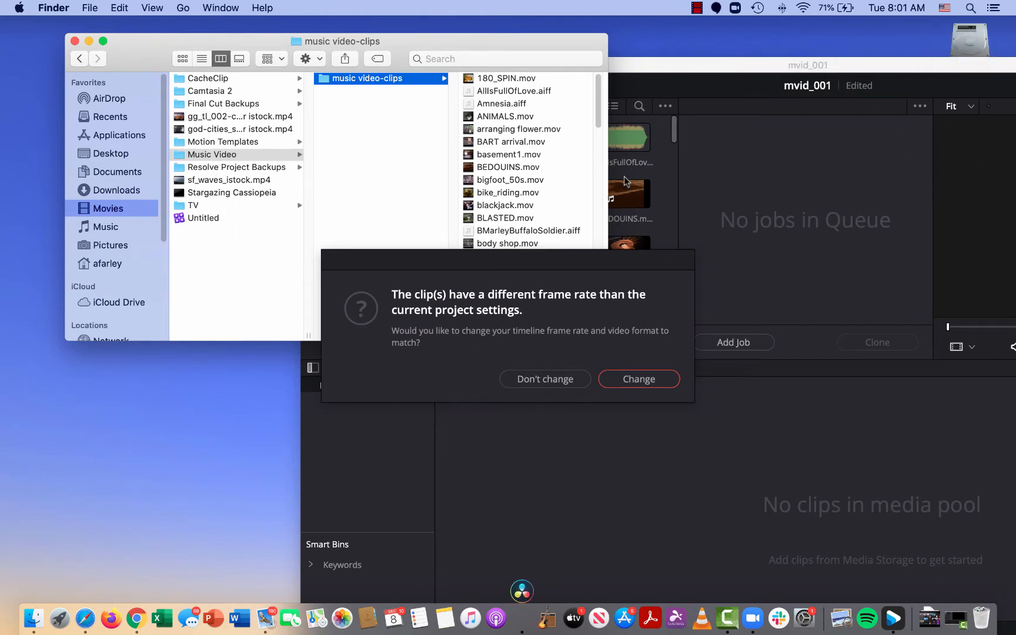
pyautogui.click(637, 379)
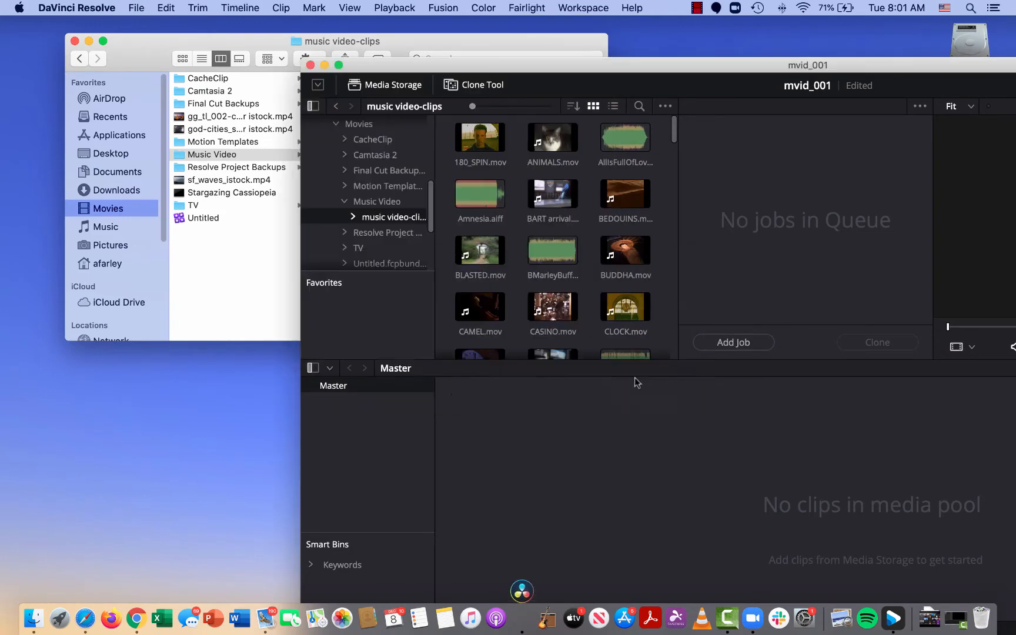
pyautogui.click(676, 68)
pyautogui.doubleClick(676, 69)
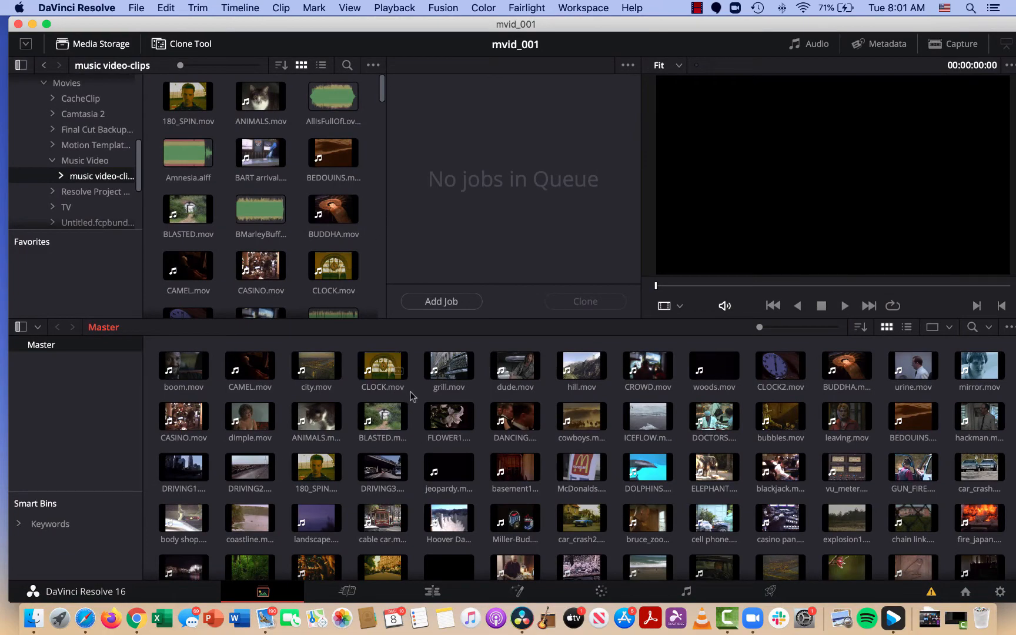
pyautogui.scroll(-5, 411, 390)
pyautogui.click(470, 462)
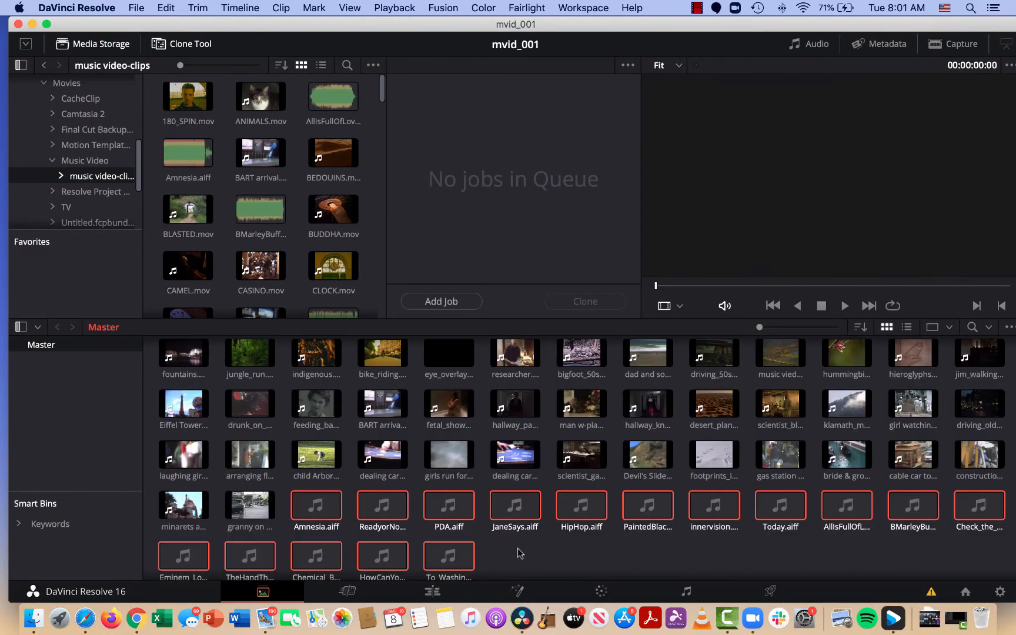
pyautogui.click(215, 157)
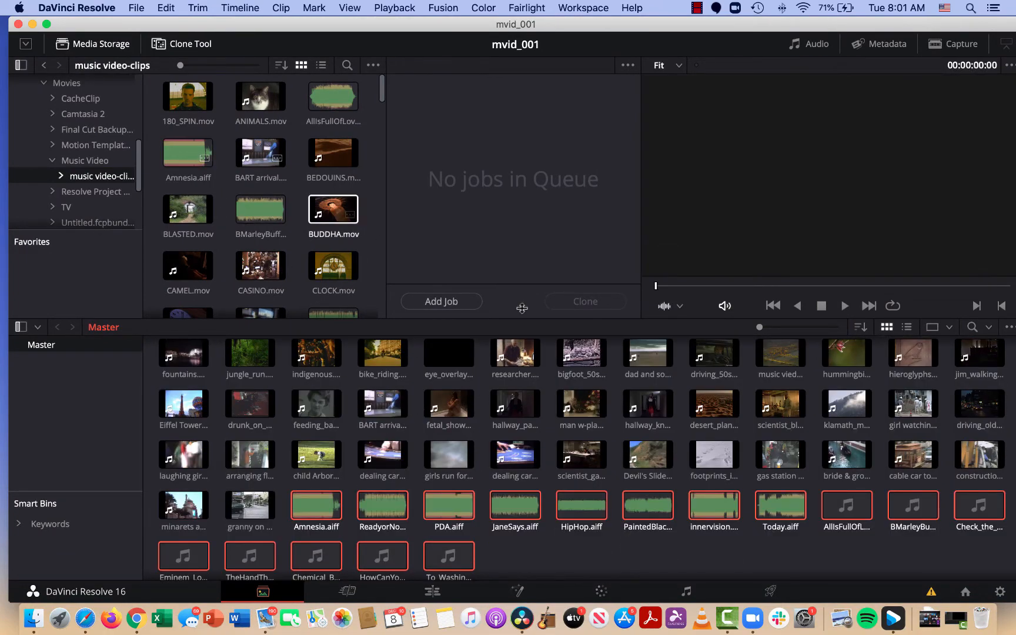
pyautogui.scroll(4, 485, 447)
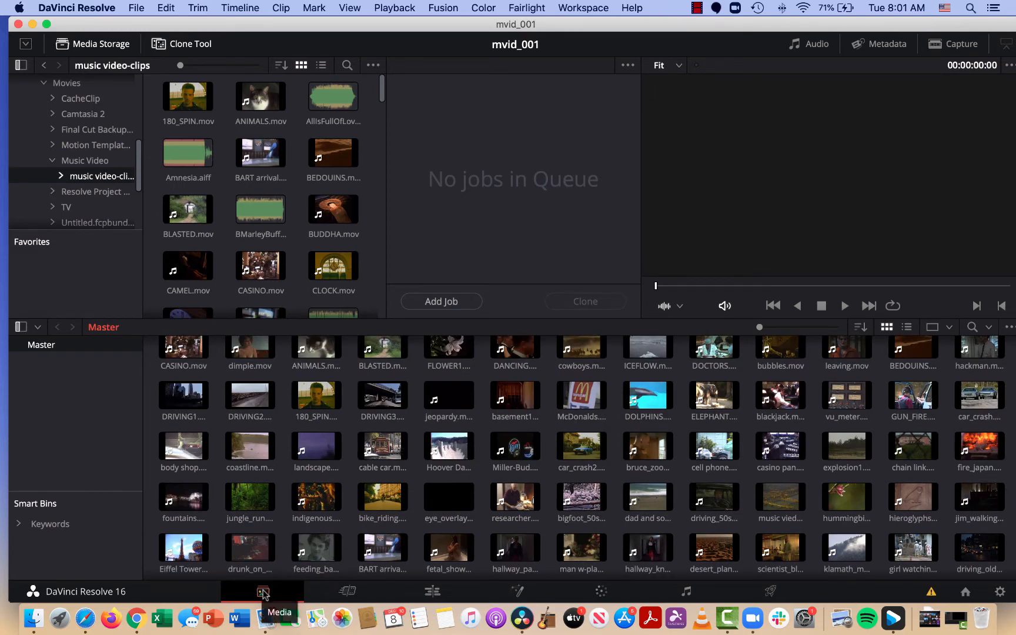
# Go to the Cut page and preview the beginning of Eminem_LoseYourself.aiff from the media pool.
pyautogui.click(348, 592)
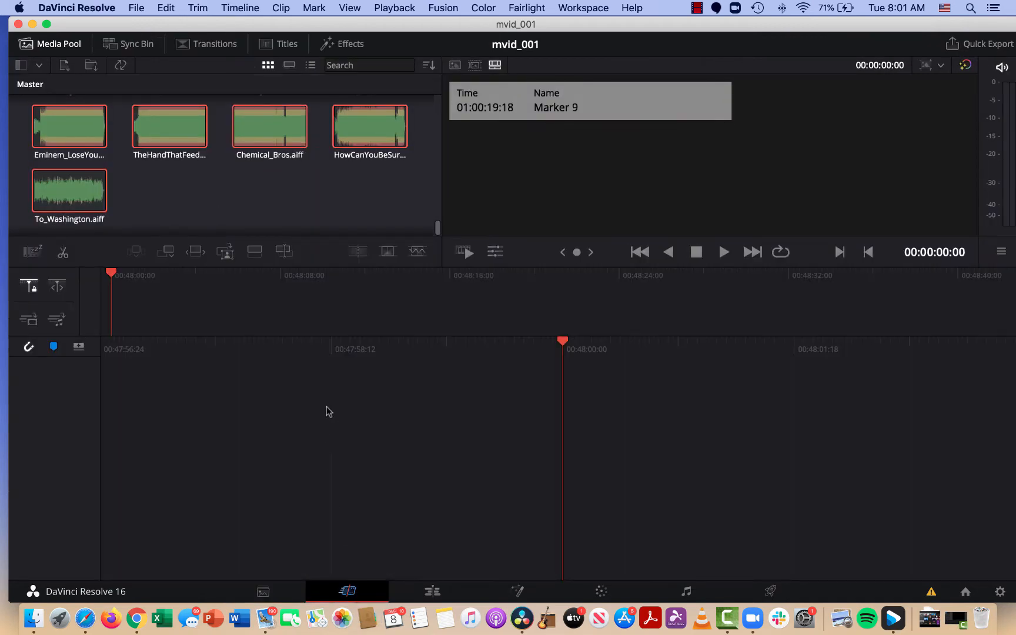
pyautogui.scroll(-1, 229, 184)
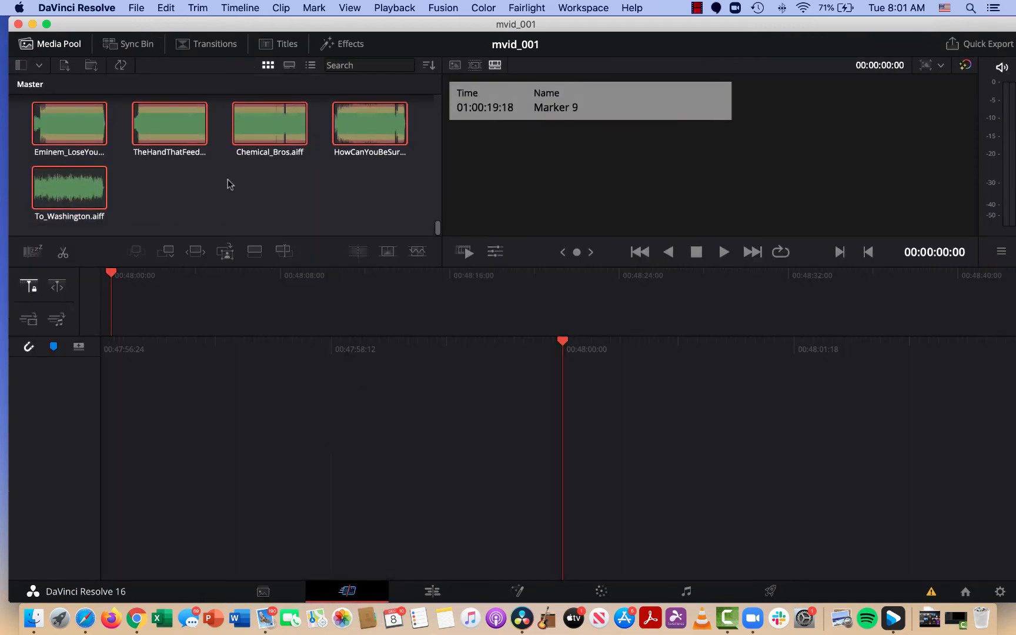
pyautogui.click(39, 119)
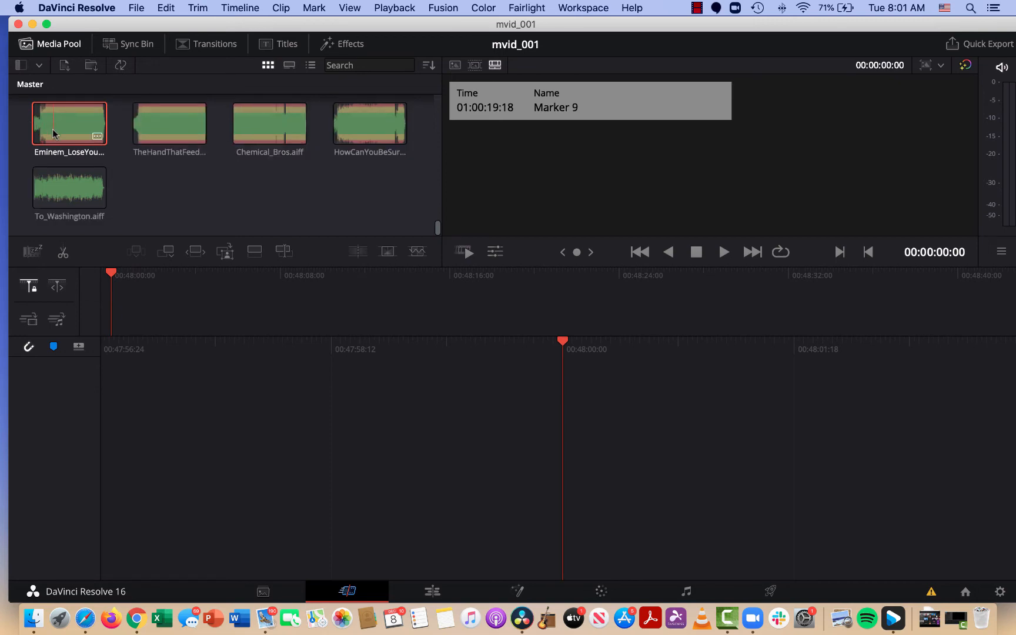
pyautogui.doubleClick(35, 126)
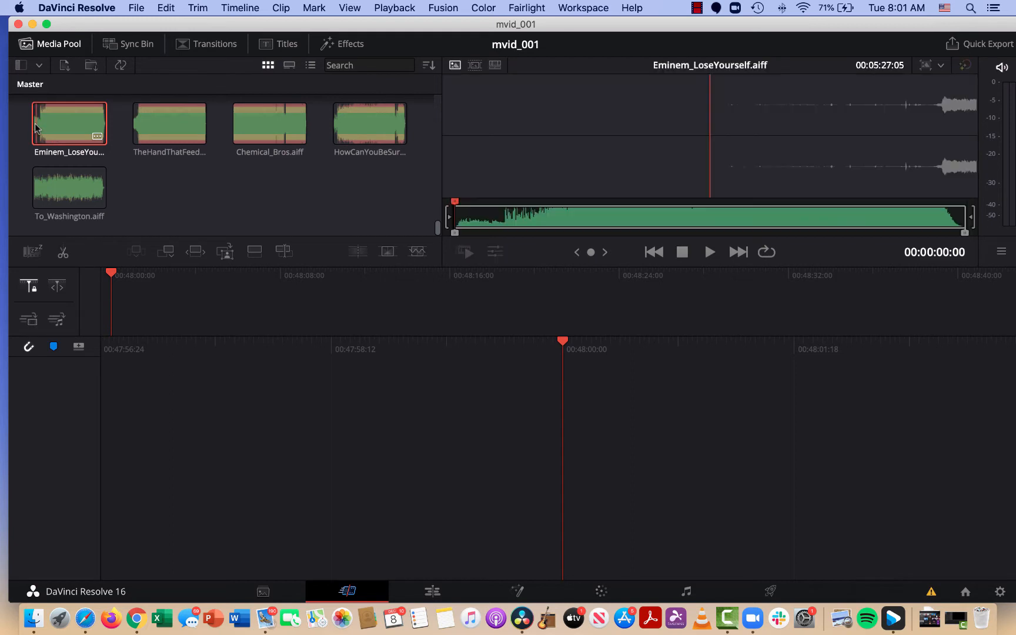
pyautogui.press('space')
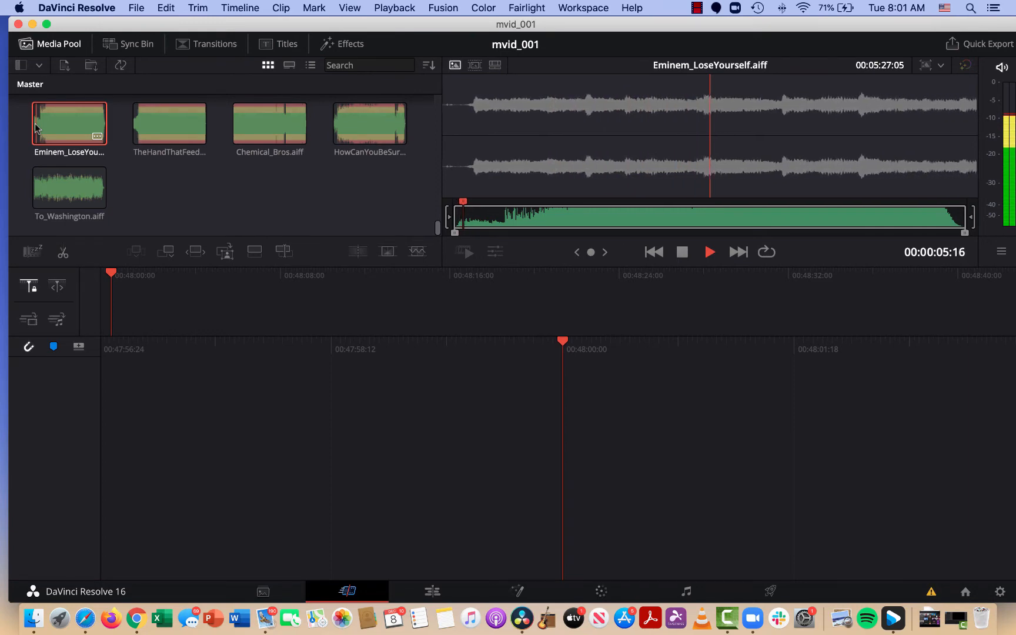
pyautogui.press('space')
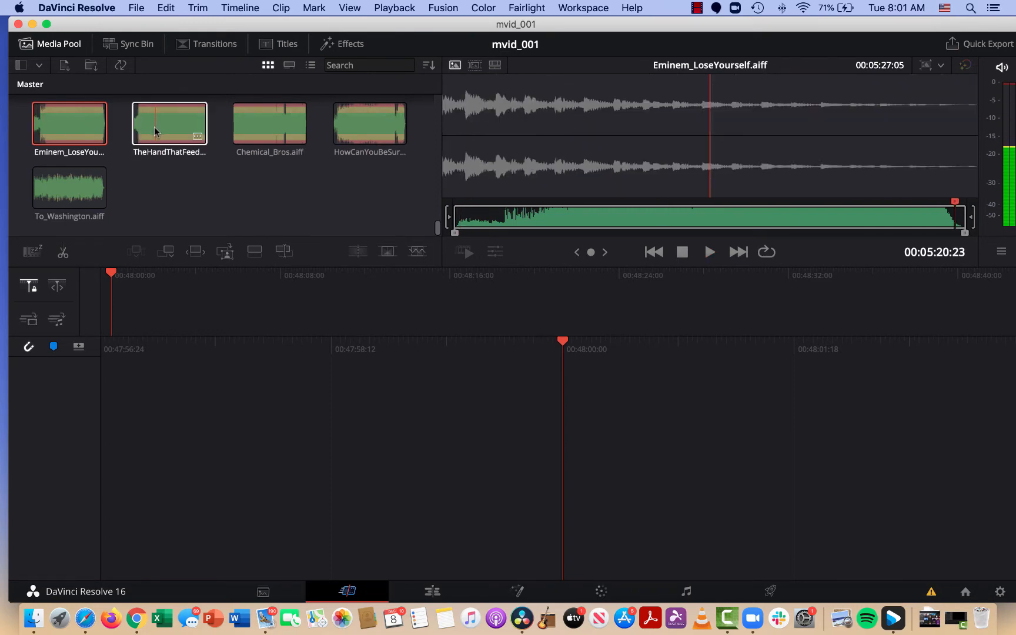
# Find footprints_in_snow.mov and Devil's Slide.mov in the media pool and preview both clips.
pyautogui.scroll(2, 144, 203)
pyautogui.scroll(-2, 147, 200)
pyautogui.scroll(8, 147, 200)
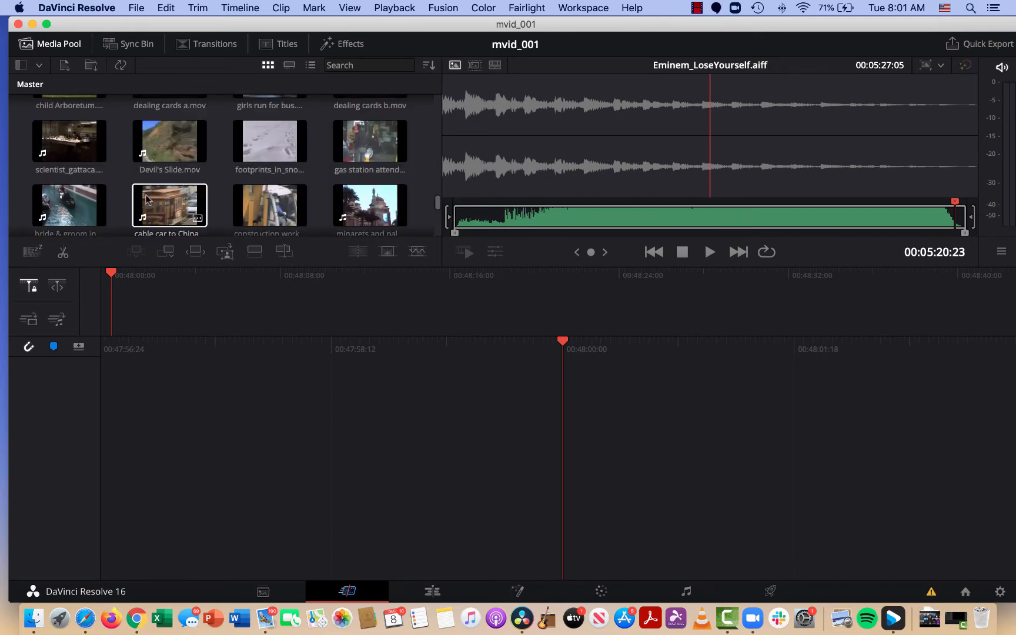
pyautogui.scroll(2, 153, 194)
pyautogui.click(249, 190)
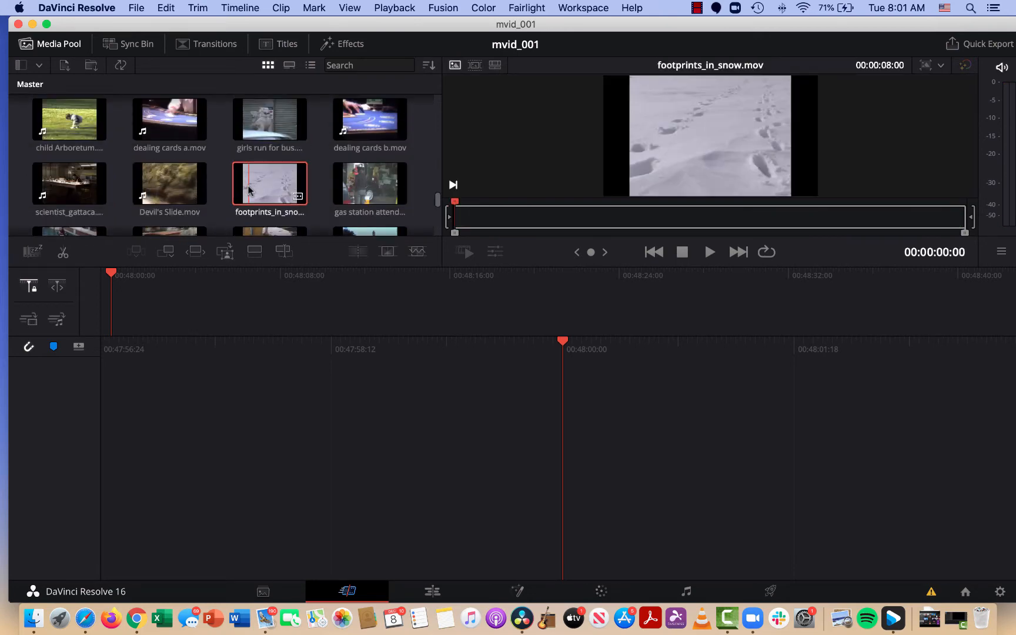
pyautogui.press('space')
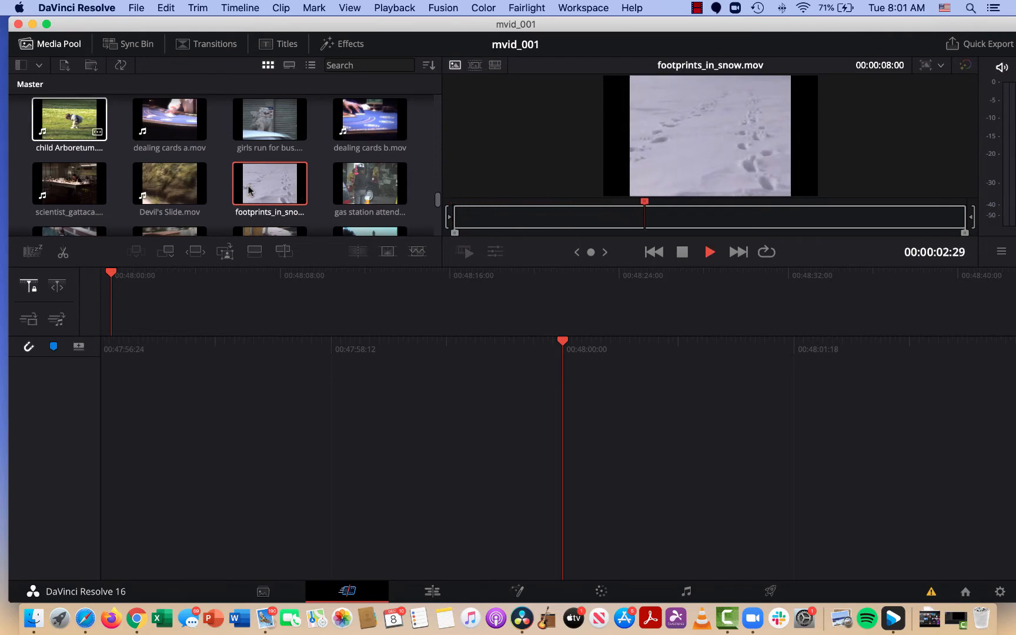
pyautogui.press('space')
pyautogui.click(165, 188)
pyautogui.press('space')
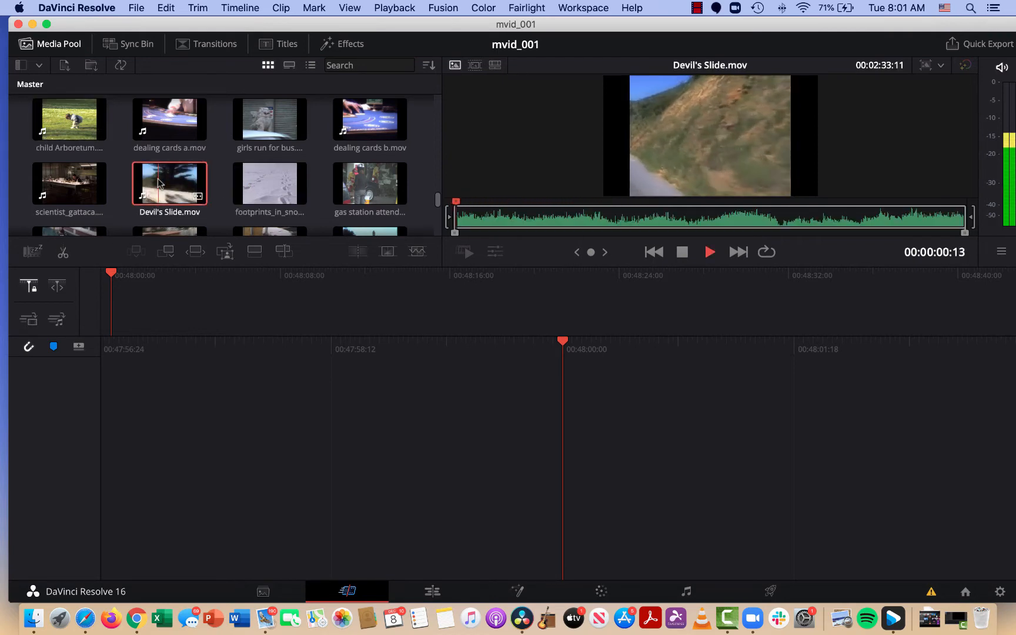
# Review footprints_in_snow.mov in the source viewer and mark its in point at 00:00:01:14.
pyautogui.click(254, 187)
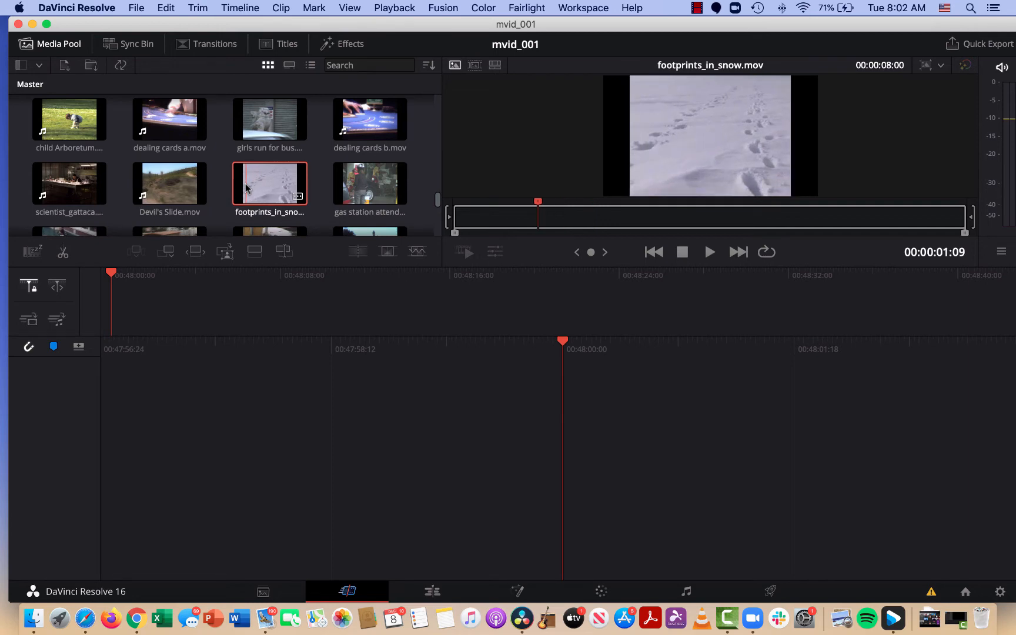
pyautogui.press('space')
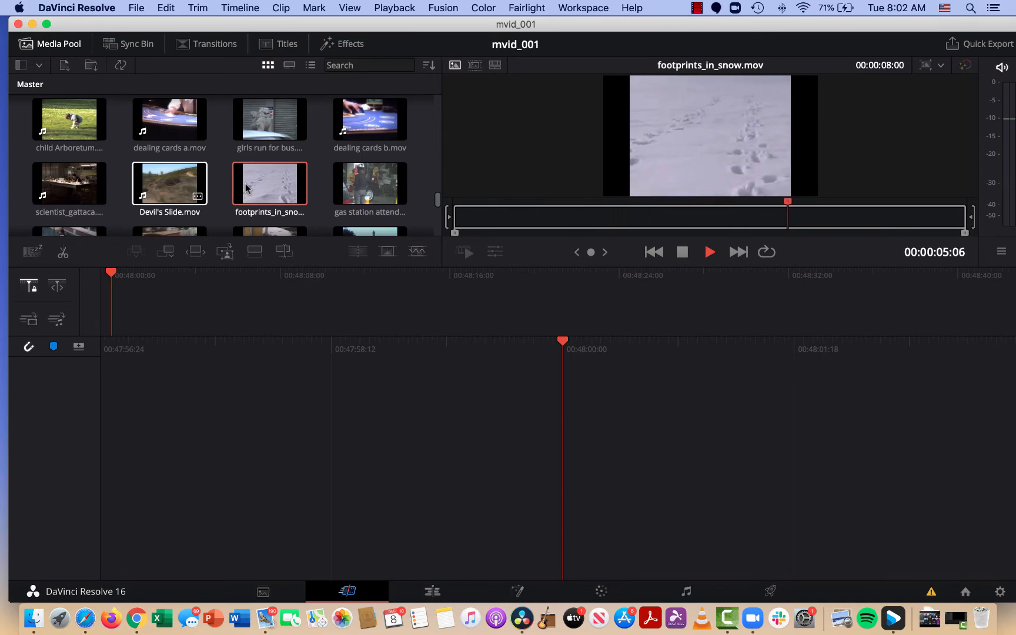
pyautogui.click(248, 188)
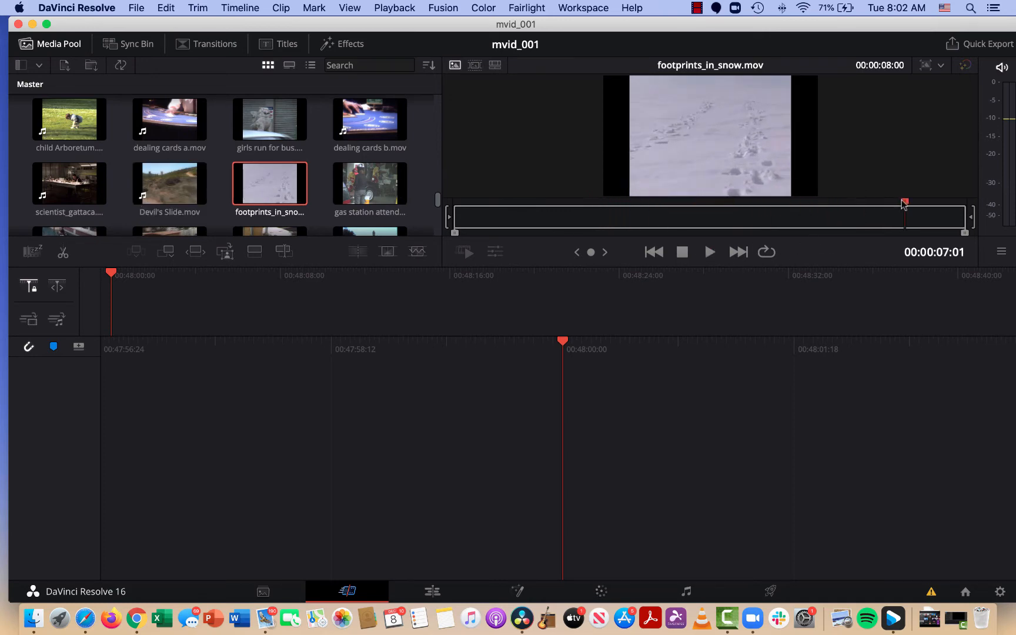
pyautogui.moveTo(904, 204); pyautogui.dragTo(547, 206)
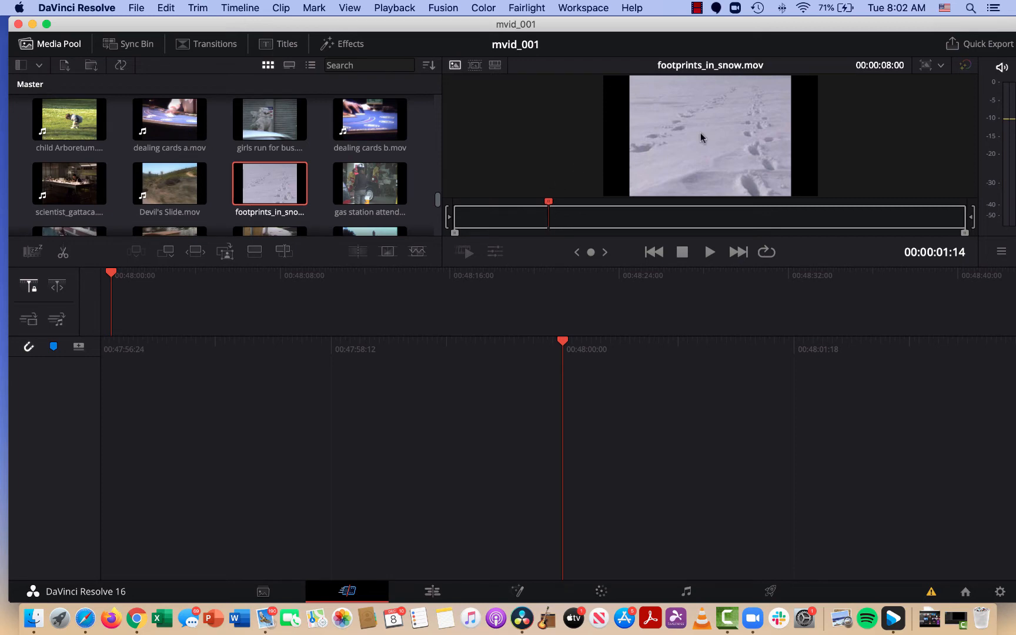
pyautogui.press('i')
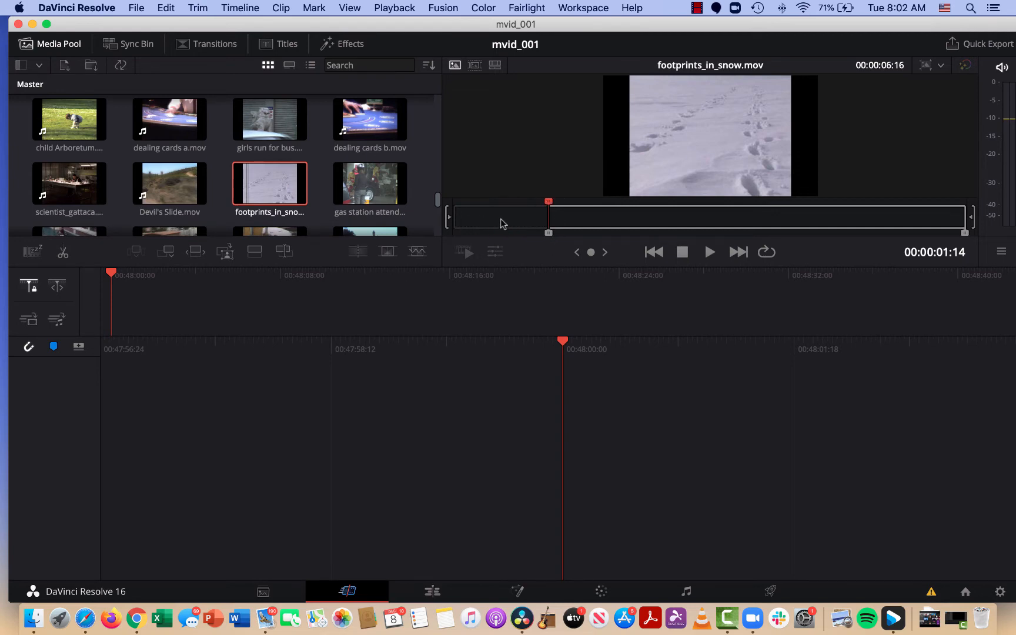
# Play footprints_in_snow.mov onward and mark its out point about two seconds after the in point.
pyautogui.press('space')
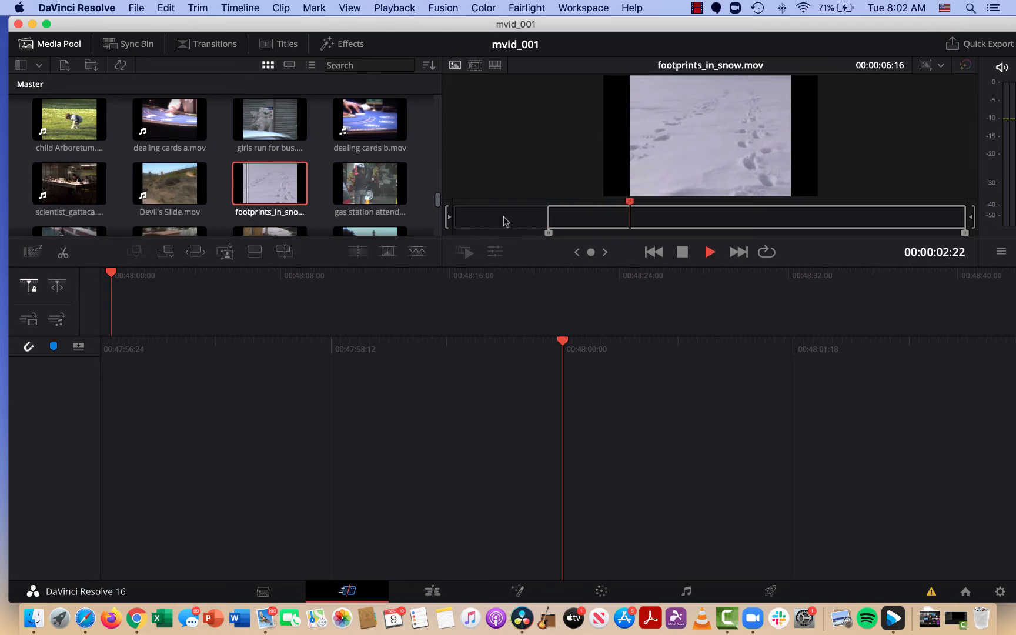
pyautogui.press('space')
pyautogui.press('o')
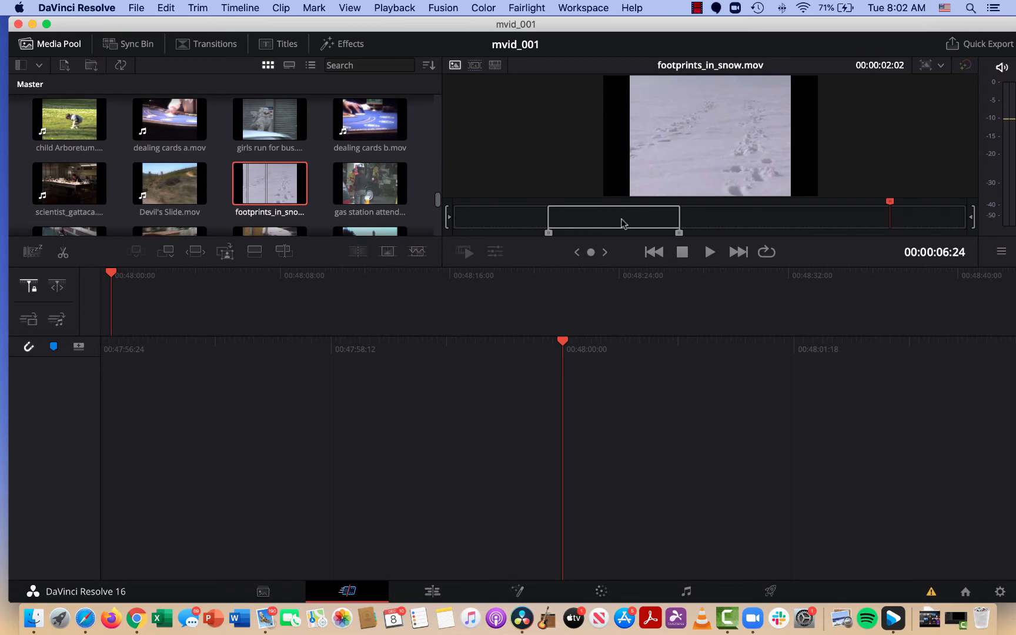
# Load Devil's Slide.mov in the source viewer and mark its in point at 00:02:13:06.
pyautogui.click(167, 182)
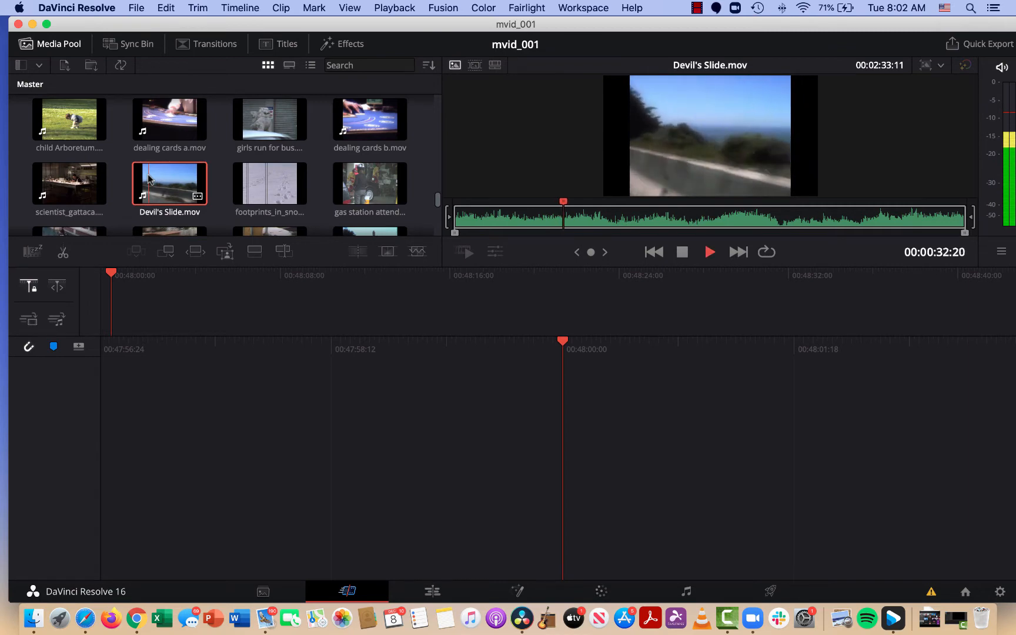
pyautogui.click(569, 203)
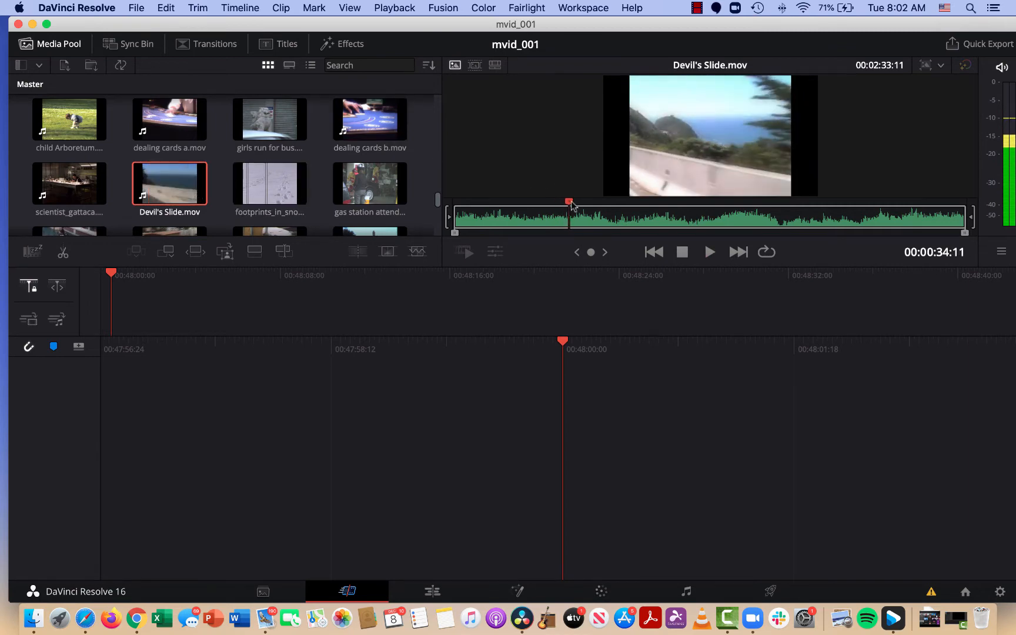
pyautogui.moveTo(571, 204); pyautogui.dragTo(898, 230)
pyautogui.press('i')
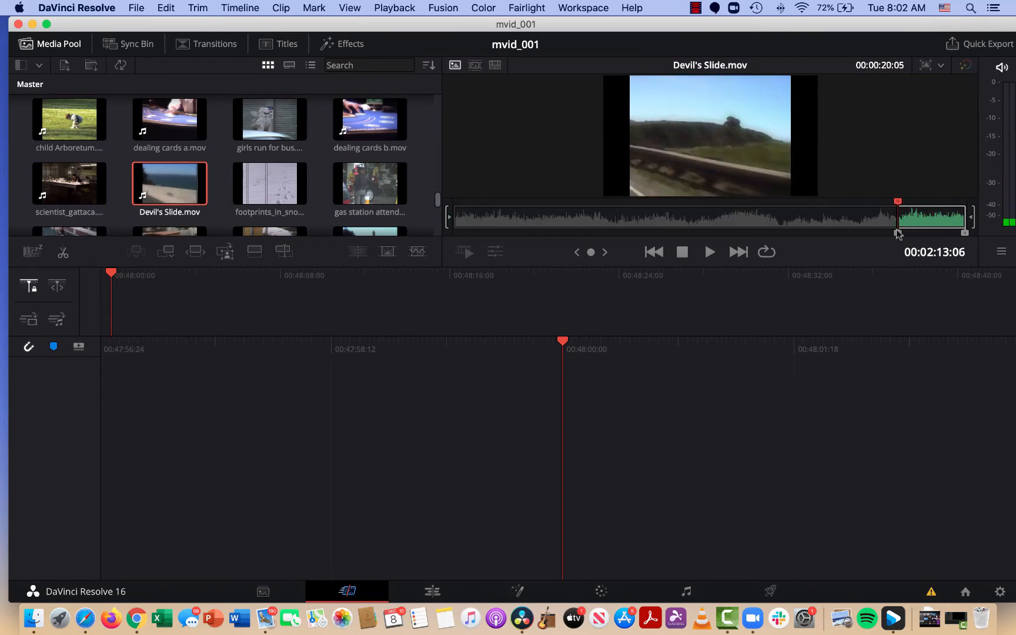
# Play Devil's Slide.mov onward from the in point and mark its out point at 00:02:29:03.
pyautogui.press('space')
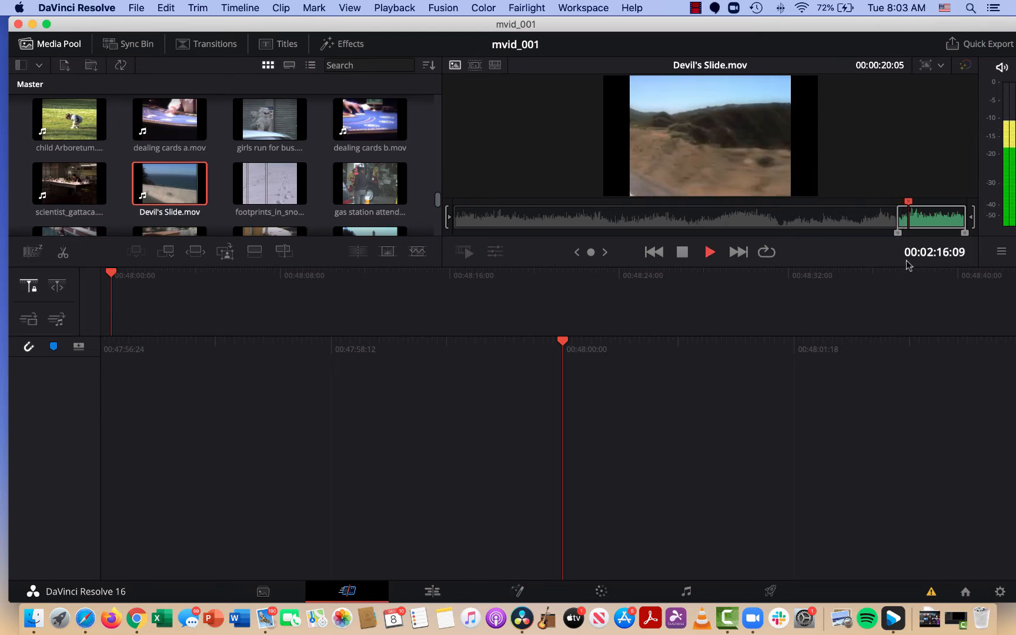
pyautogui.press('space')
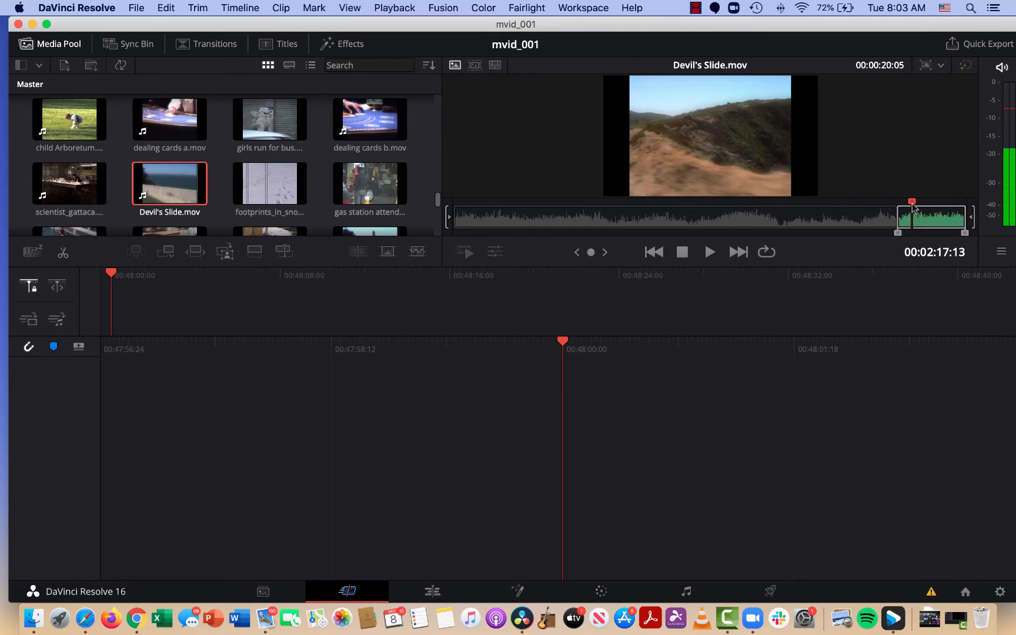
pyautogui.moveTo(913, 205); pyautogui.dragTo(952, 206)
pyautogui.press('o')
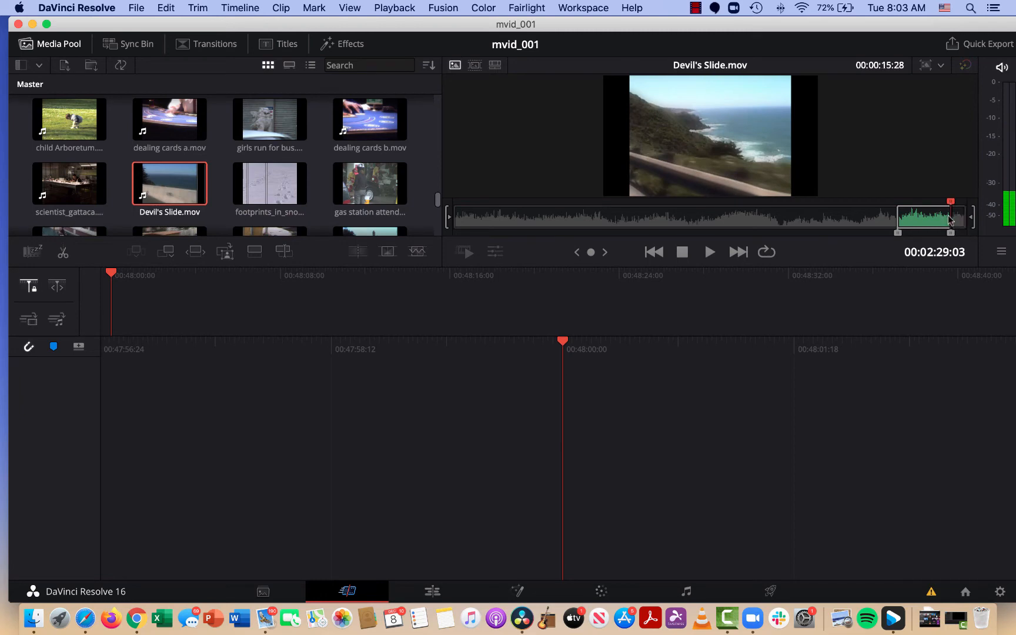
# Move the in point of Devil's Slide.mov to 00:02:19:29 and play the shortened selection.
pyautogui.moveTo(951, 202); pyautogui.dragTo(921, 206)
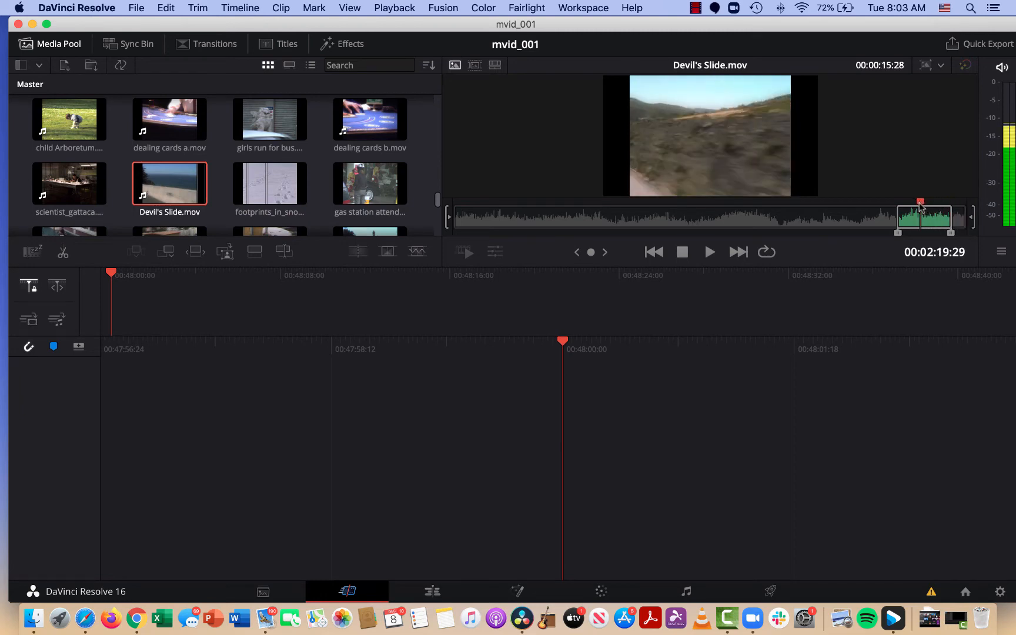
pyautogui.press('i')
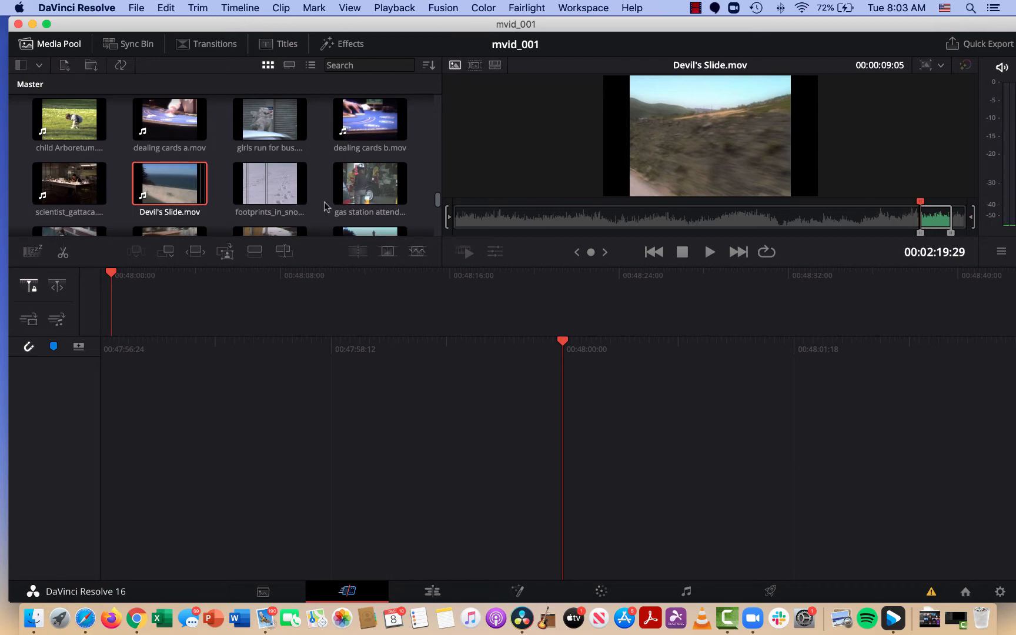
pyautogui.press('space')
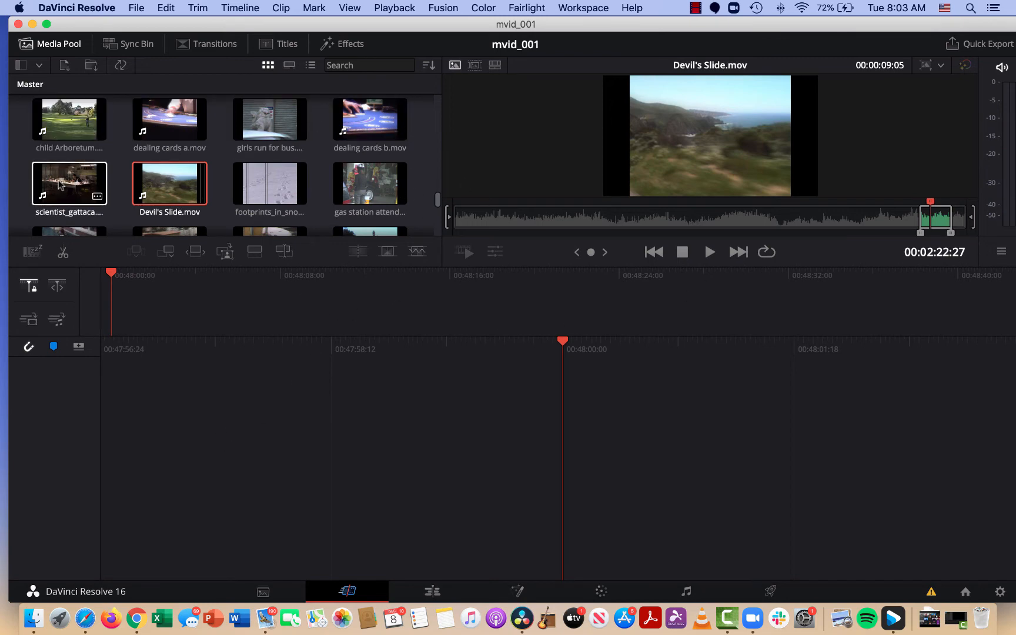
# Go to the Edit page and hide the Effects Library category list and the media pool's bin list.
pyautogui.click(433, 592)
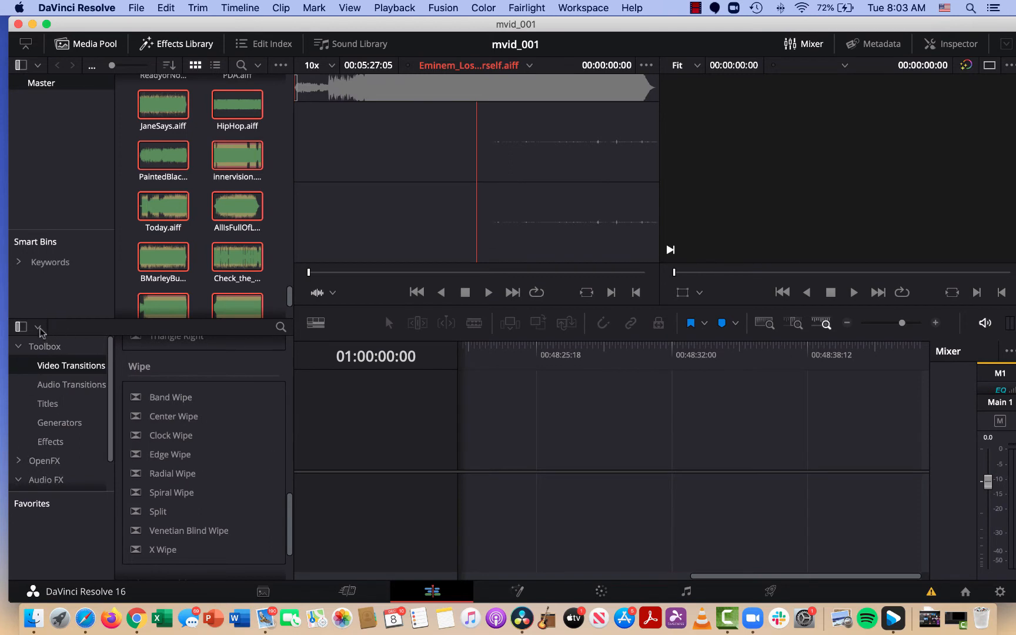
pyautogui.click(20, 327)
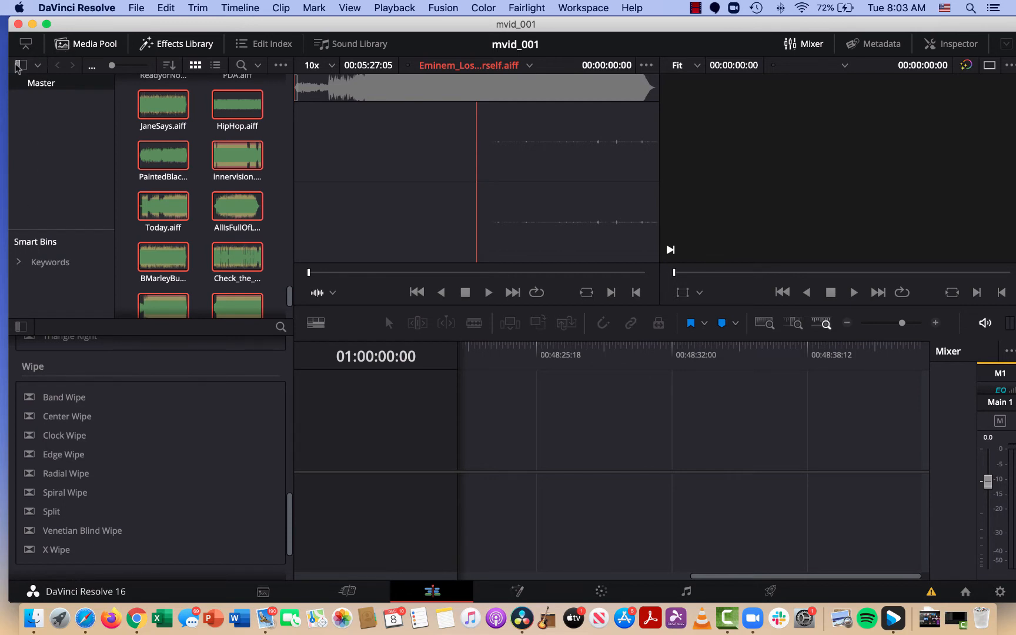
pyautogui.click(20, 66)
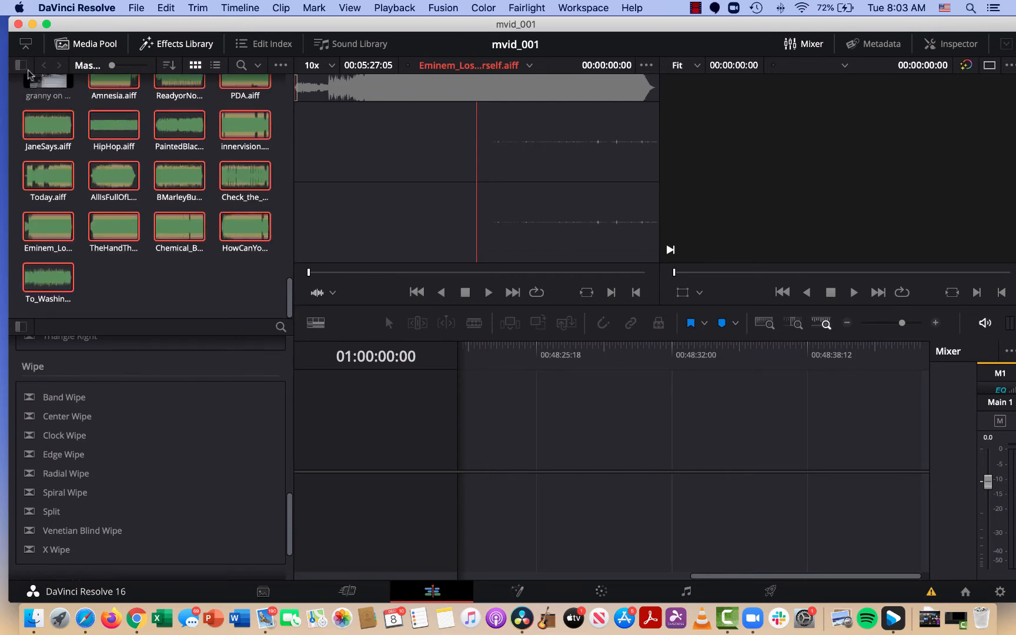
pyautogui.click(93, 47)
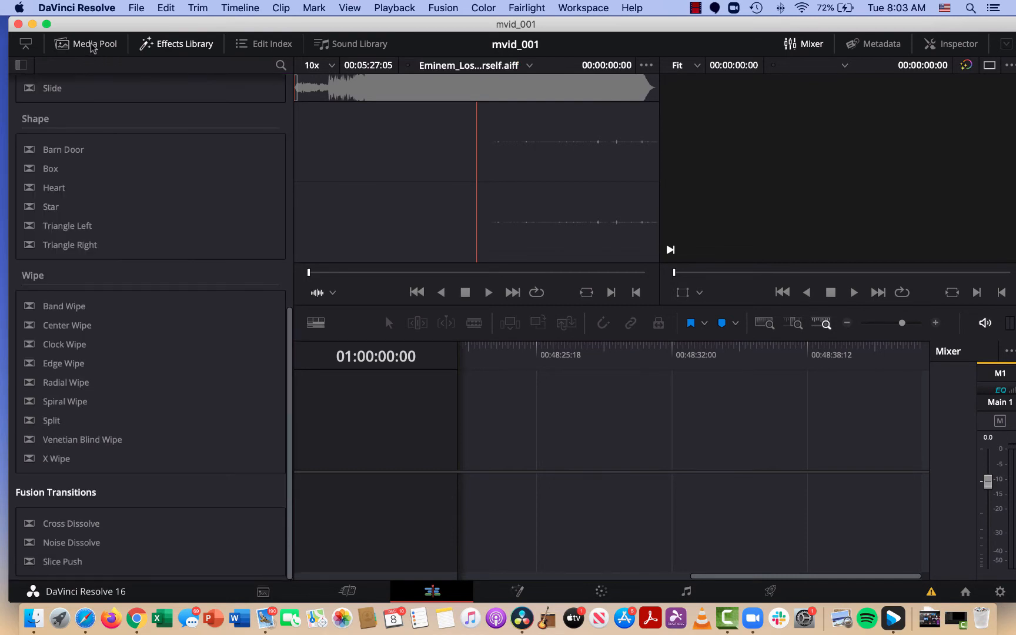
pyautogui.click(93, 47)
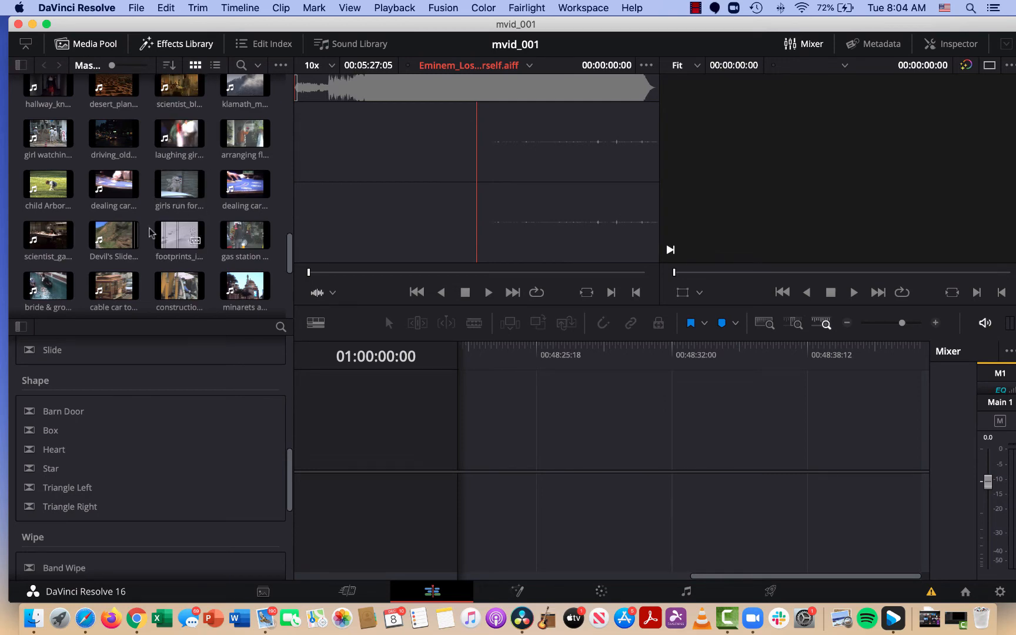
pyautogui.click(213, 66)
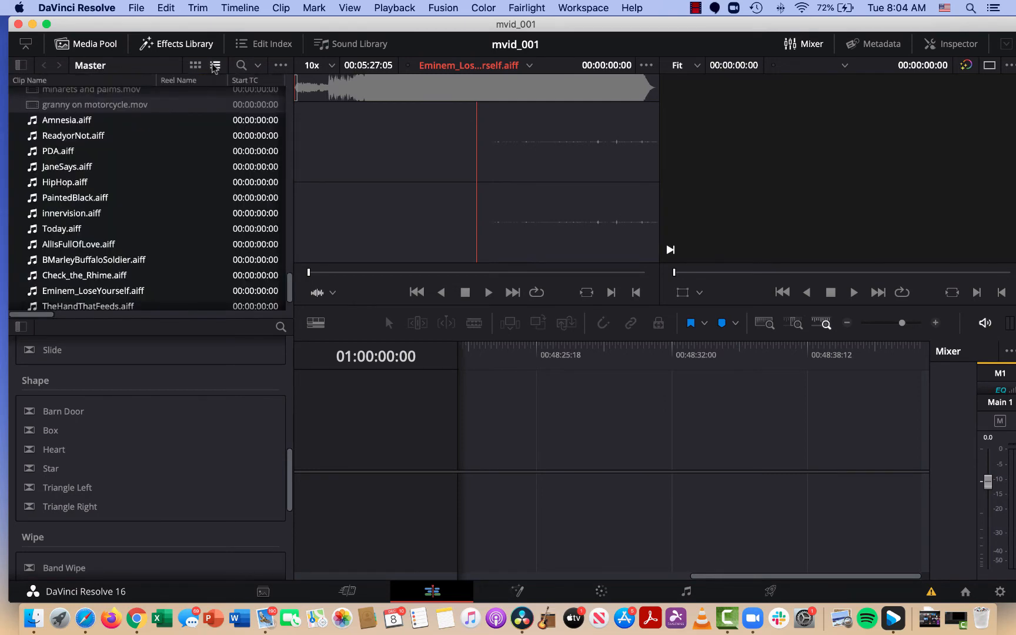
pyautogui.click(197, 66)
# Find CAMEL.mov in the media pool and mark its in point at 00:00:04:09 and out point at 00:00:05:10.
pyautogui.scroll(10, 200, 140)
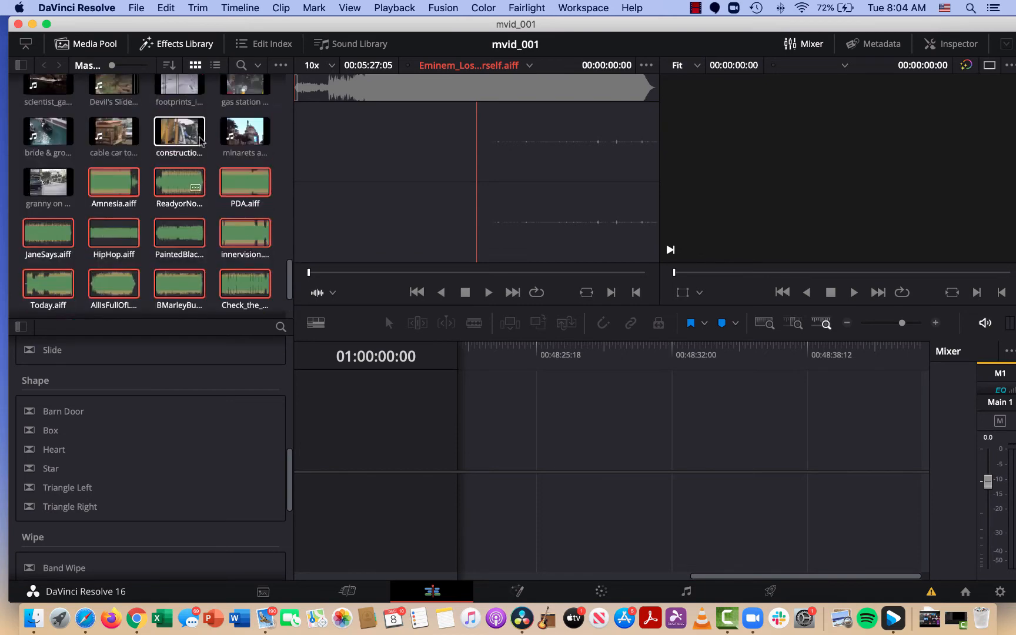
pyautogui.scroll(10, 200, 140)
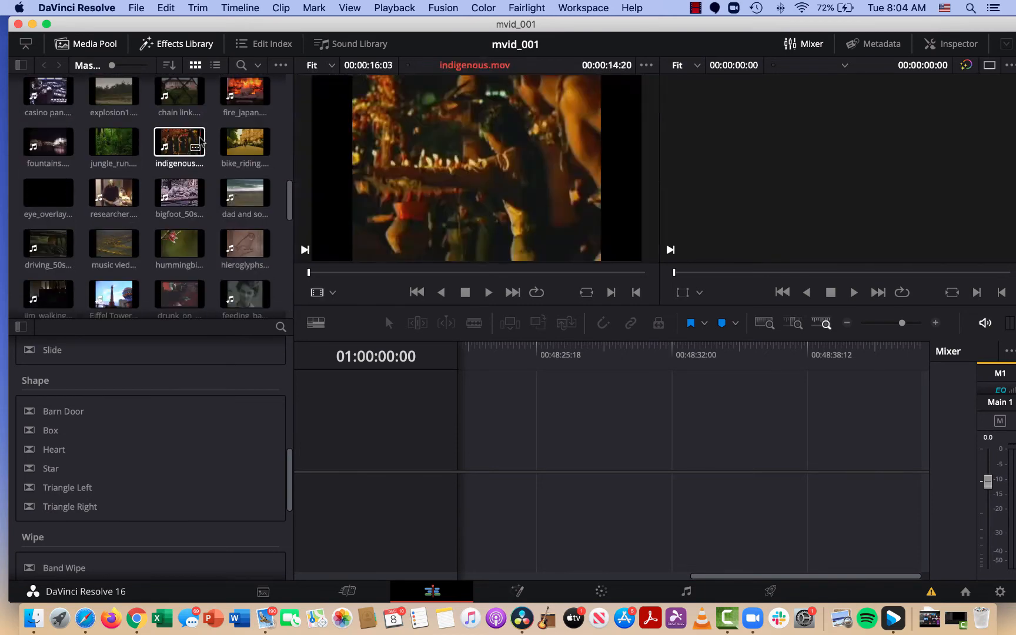
pyautogui.scroll(4, 200, 140)
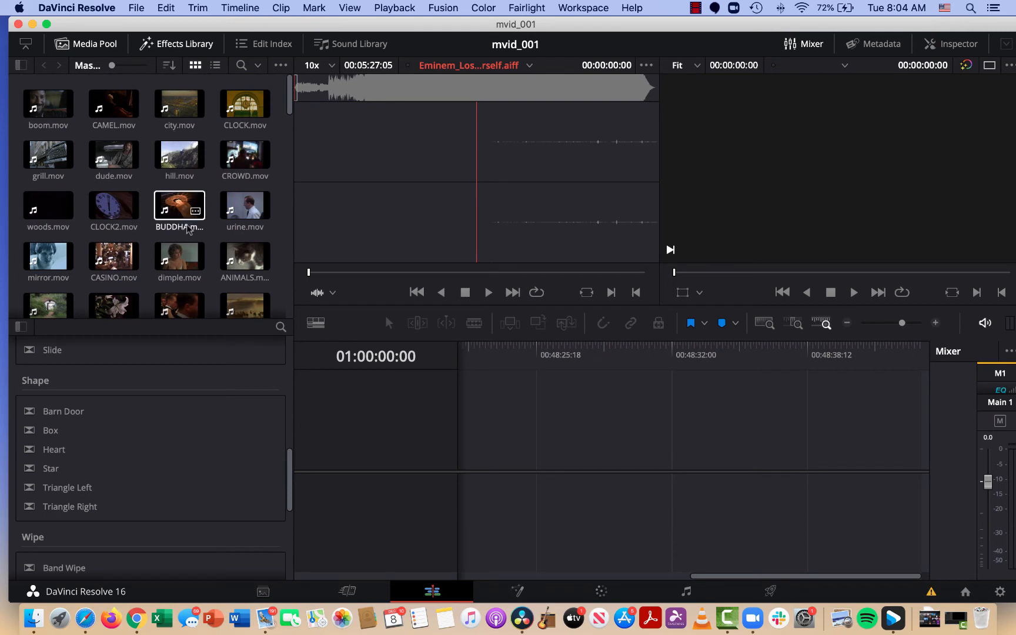
pyautogui.click(107, 108)
pyautogui.press('space')
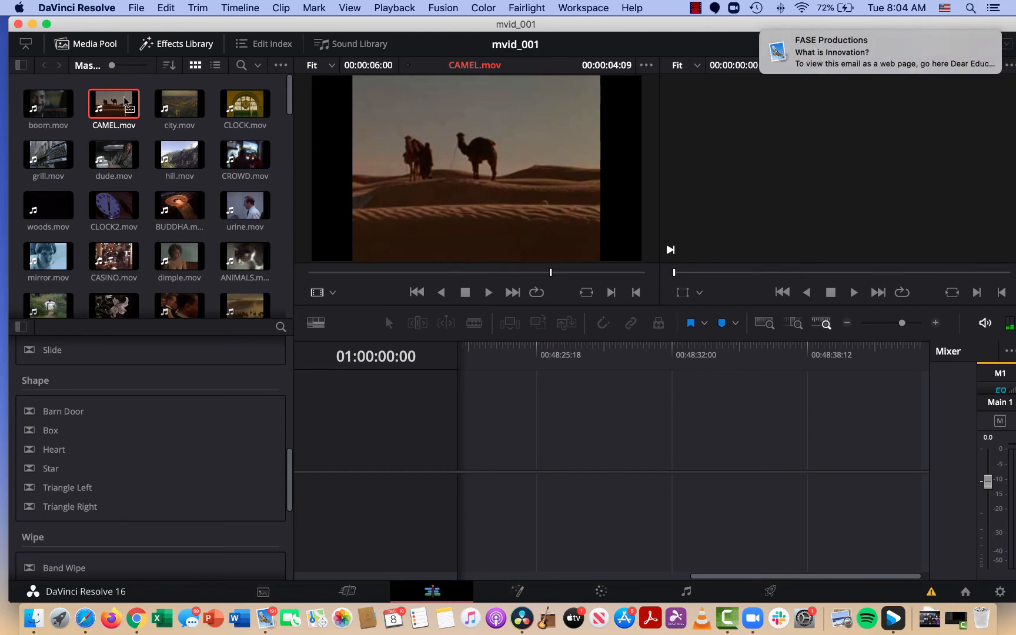
pyautogui.press('i')
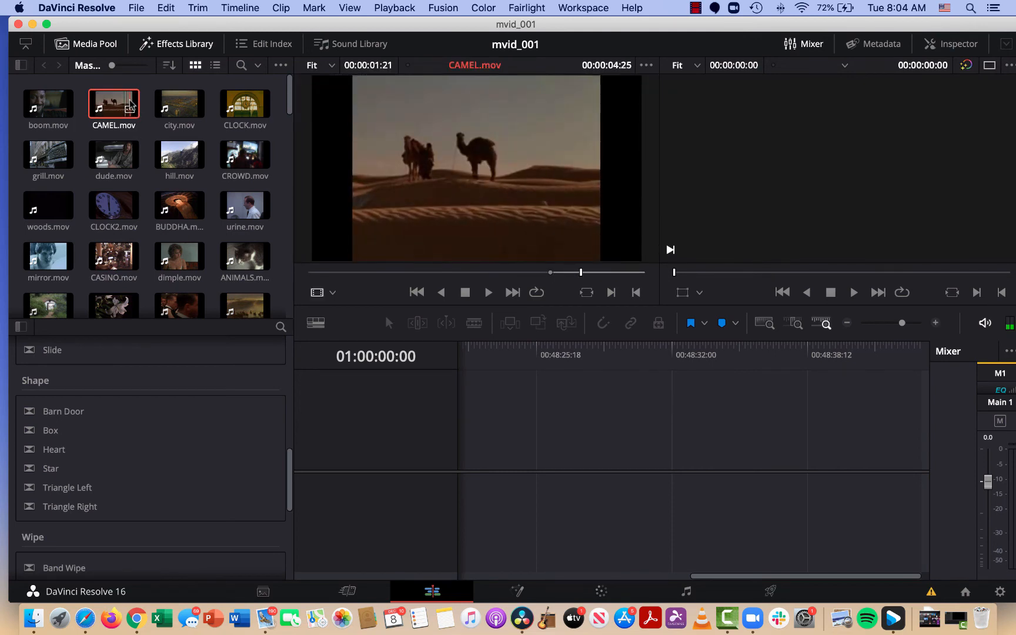
pyautogui.doubleClick(134, 103)
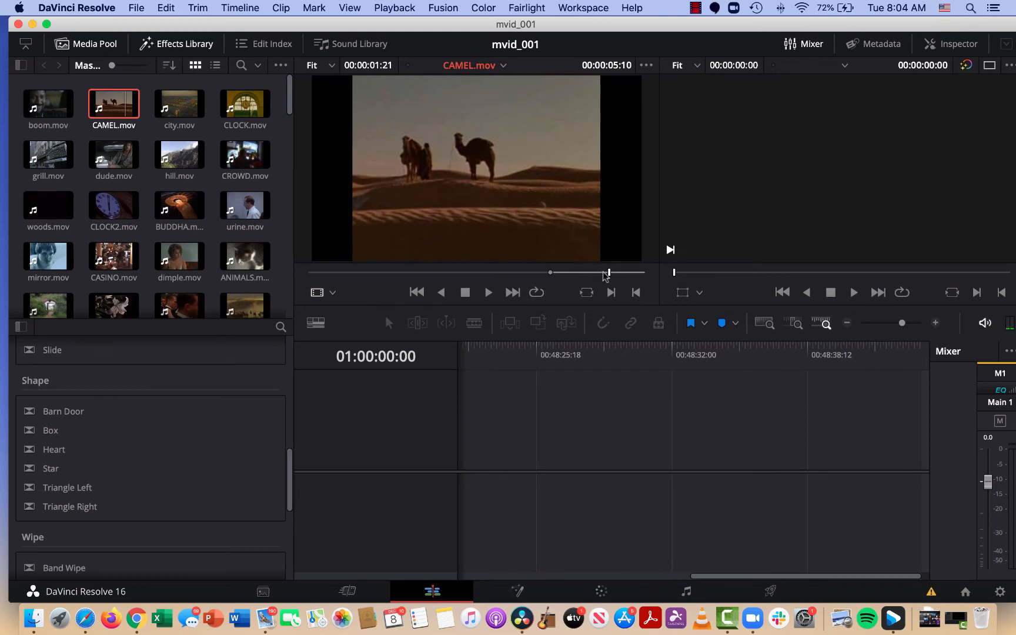
pyautogui.press('o')
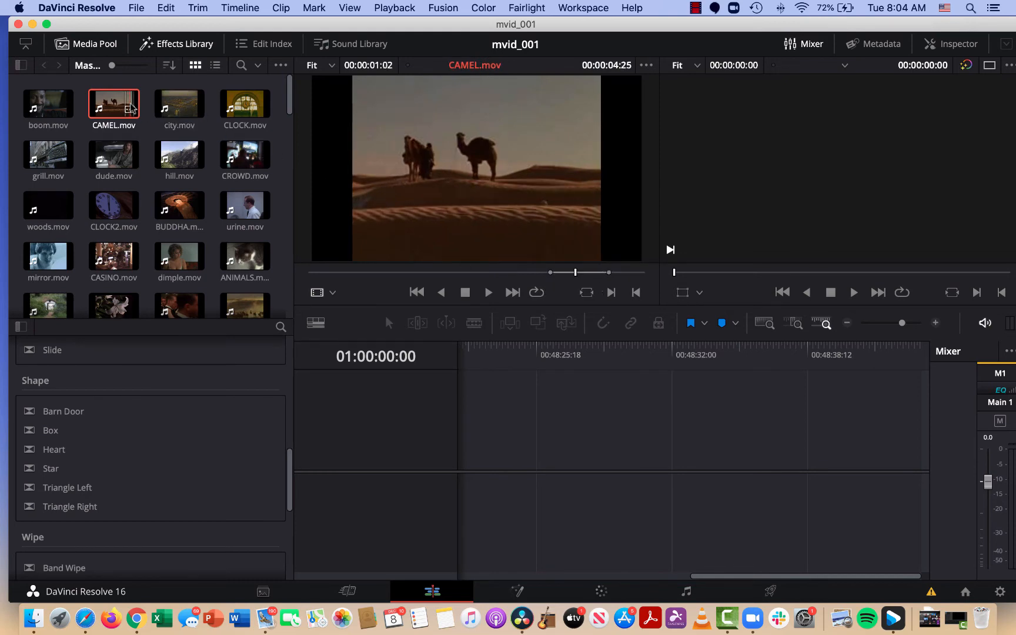
# Place the marked section of CAMEL.mov at the start of a new timeline and play it.
pyautogui.moveTo(131, 101); pyautogui.dragTo(355, 303)
pyautogui.moveTo(478, 435); pyautogui.dragTo(475, 468)
pyautogui.press('space')
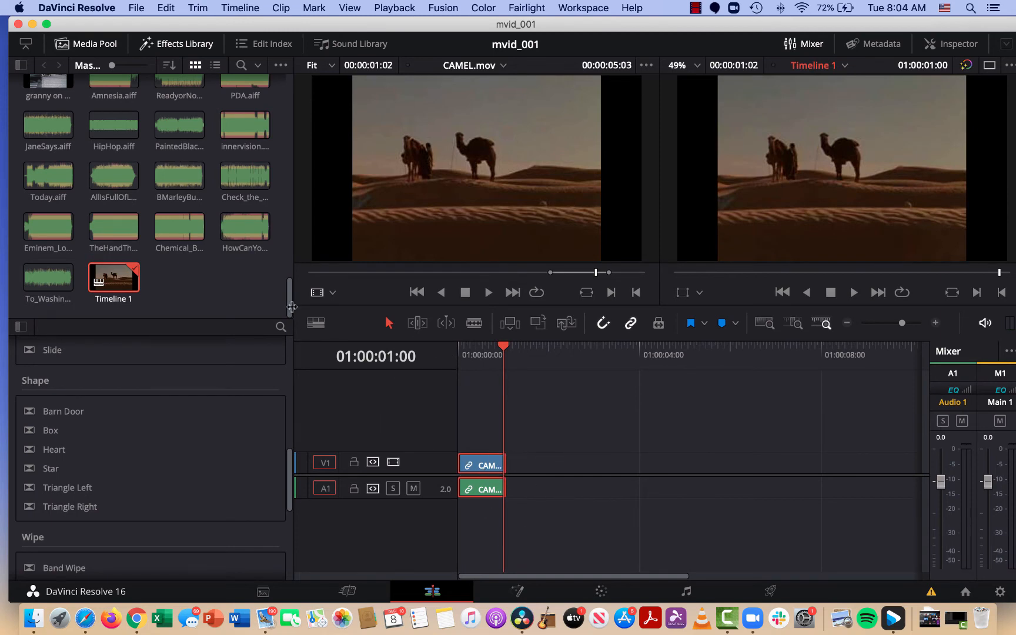
# Set the timeline's video clips to filmstrip view and place the playhead at 01:00:00:20.
pyautogui.click(315, 323)
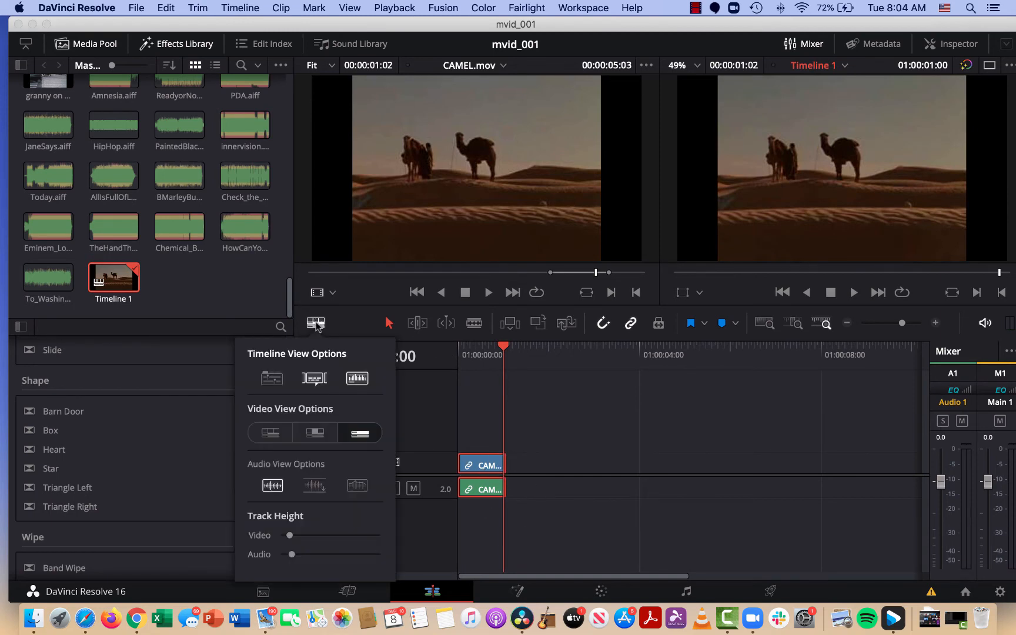
pyautogui.click(269, 433)
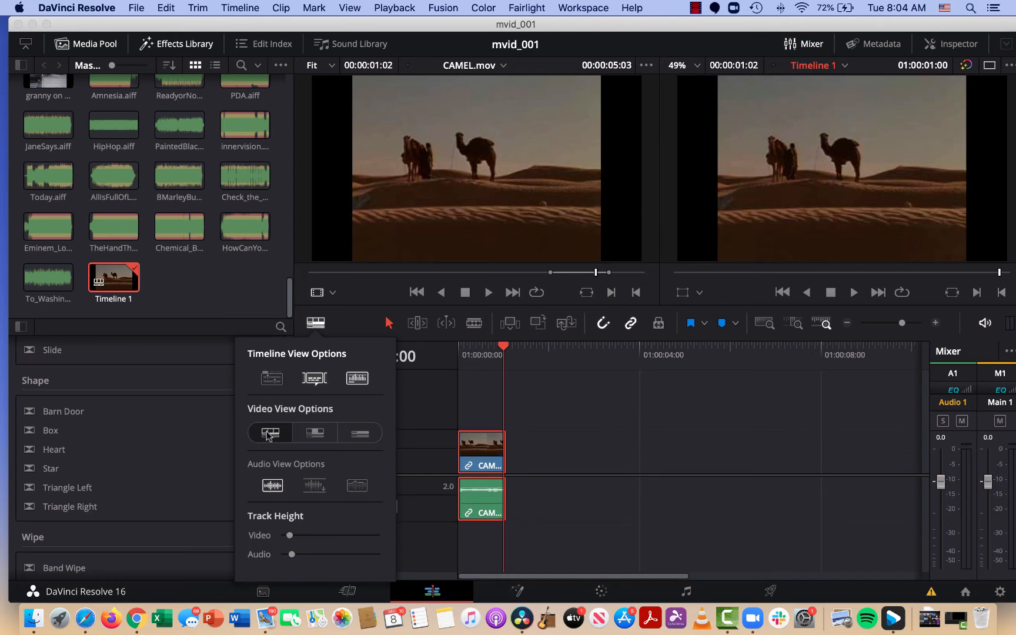
pyautogui.click(488, 350)
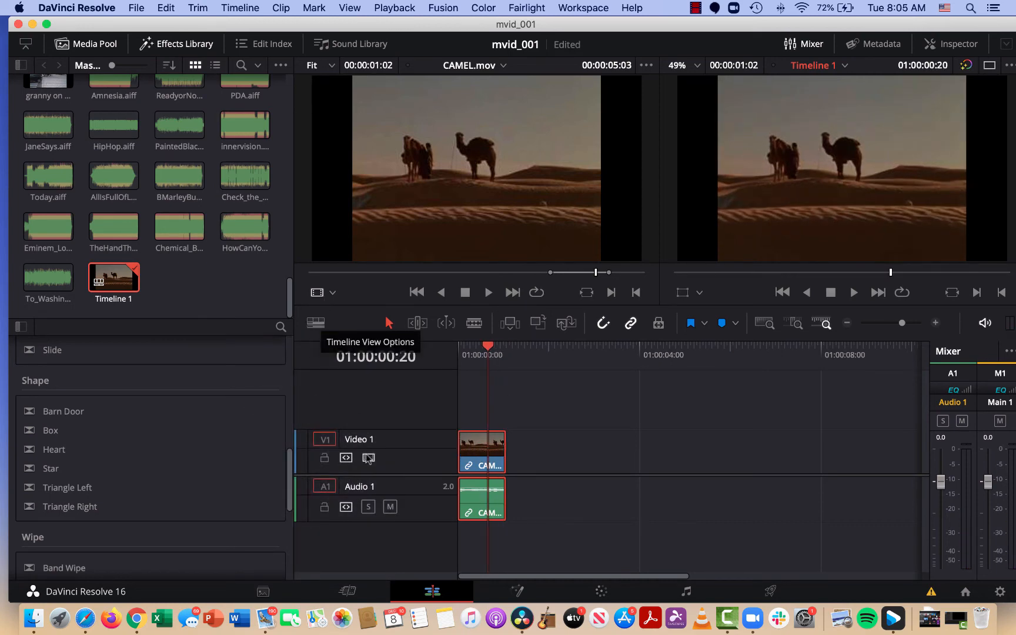
# Enable the full waveform display for audio clips and slightly increase the video and audio track heights.
pyautogui.click(317, 325)
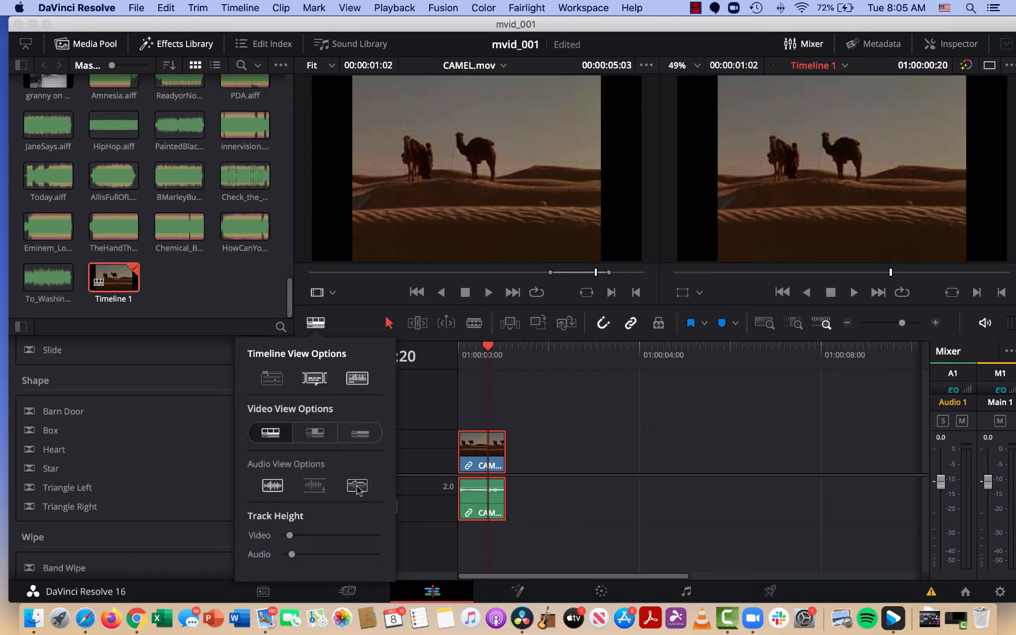
pyautogui.click(328, 486)
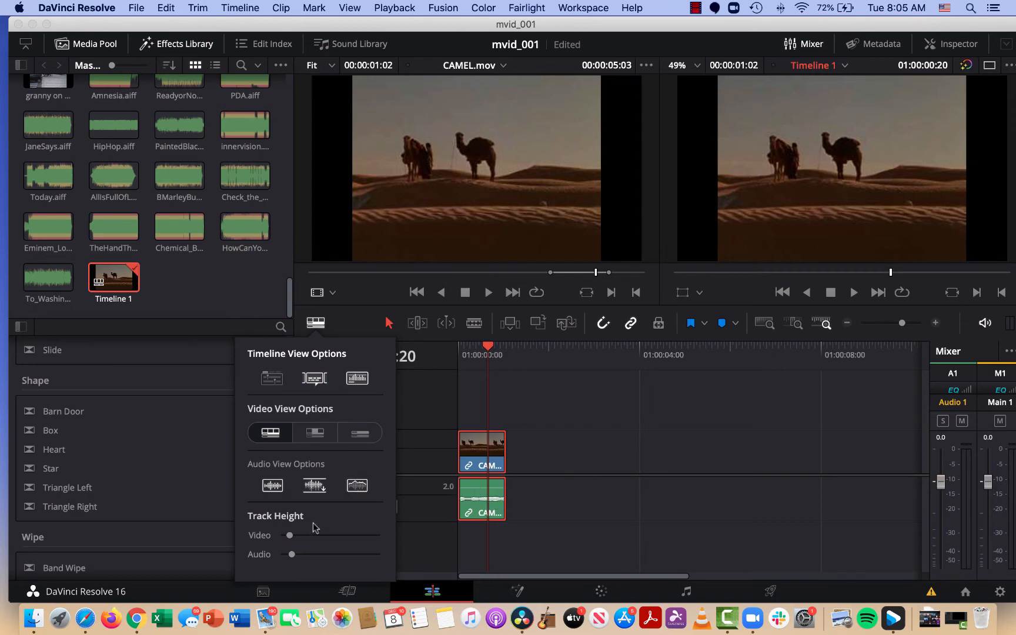
pyautogui.moveTo(291, 554)
pyautogui.mouseDown()
pyautogui.moveTo(371, 557)
pyautogui.moveTo(311, 555)
pyautogui.moveTo(304, 536)
pyautogui.moveTo(325, 537)
pyautogui.moveTo(303, 536)
pyautogui.mouseUp()
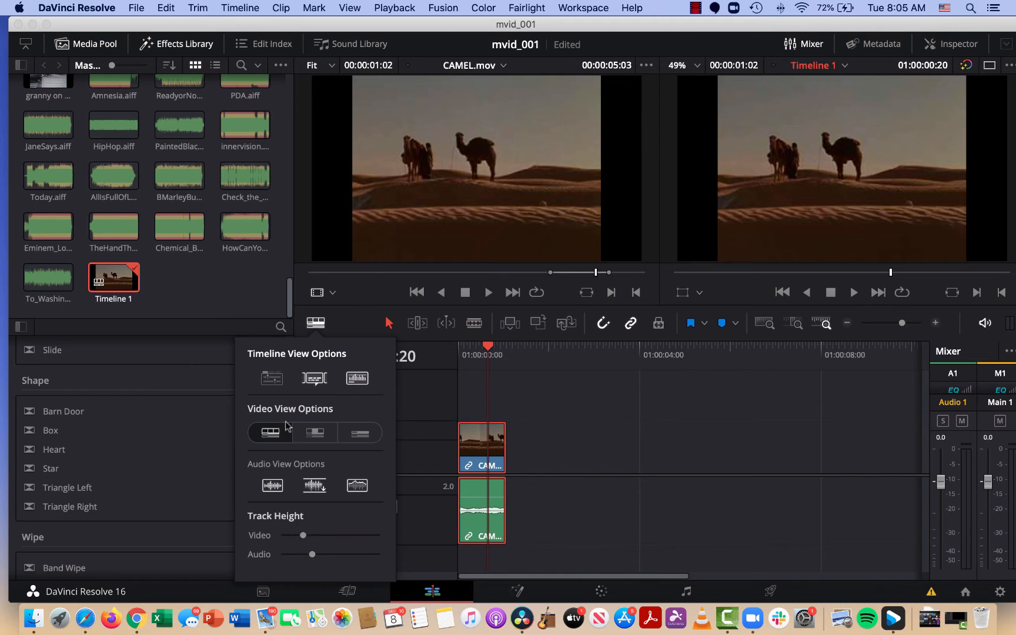
pyautogui.click(315, 324)
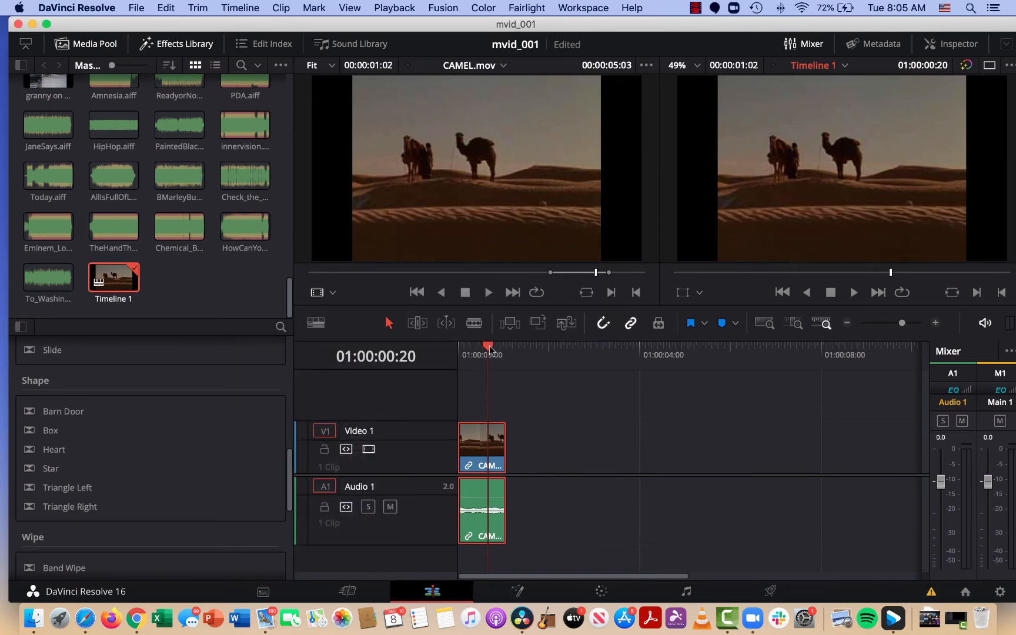
# Return the playhead to the start of the timeline and delete the CAMEL.mov clip from it.
pyautogui.moveTo(490, 347); pyautogui.dragTo(451, 347)
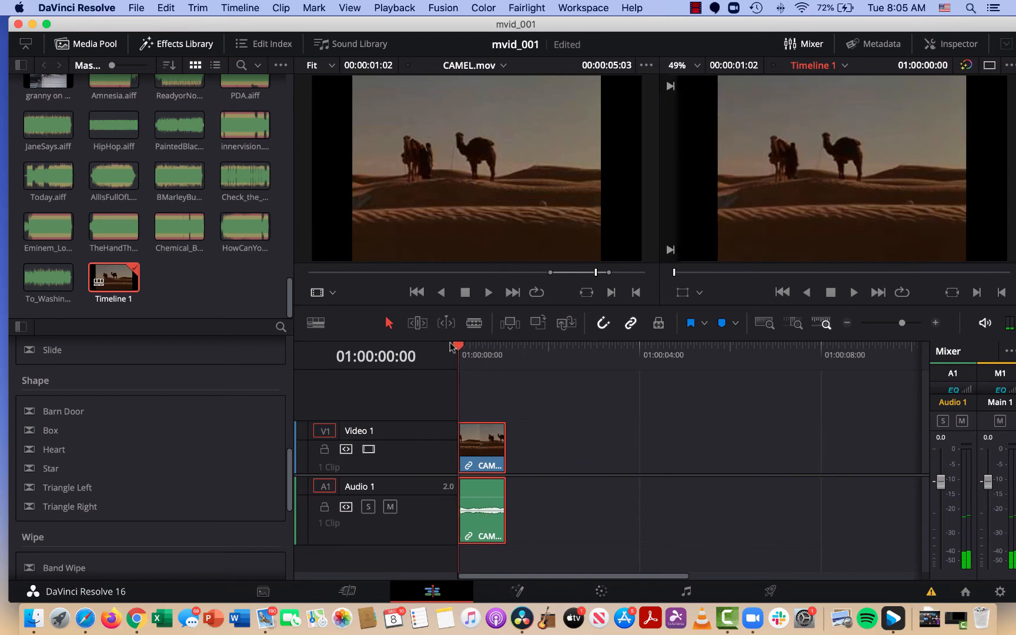
pyautogui.moveTo(470, 424)
pyautogui.press('BackSpace')
# Find ReadyorNot.aiff among the audio clips in the media pool and place it at the start of Audio 1.
pyautogui.scroll(3, 187, 272)
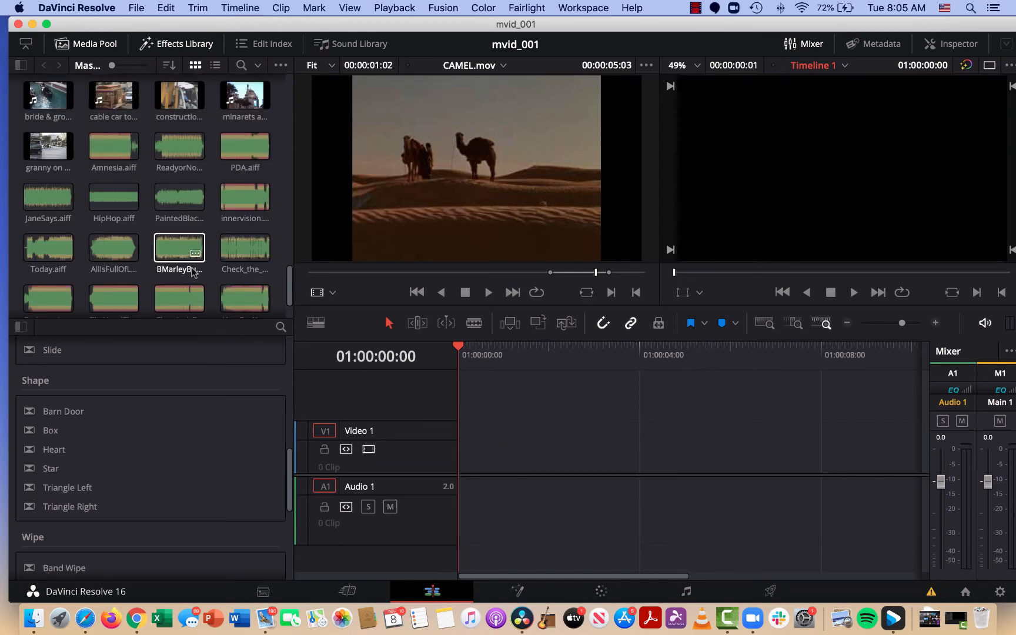
pyautogui.scroll(-2, 193, 271)
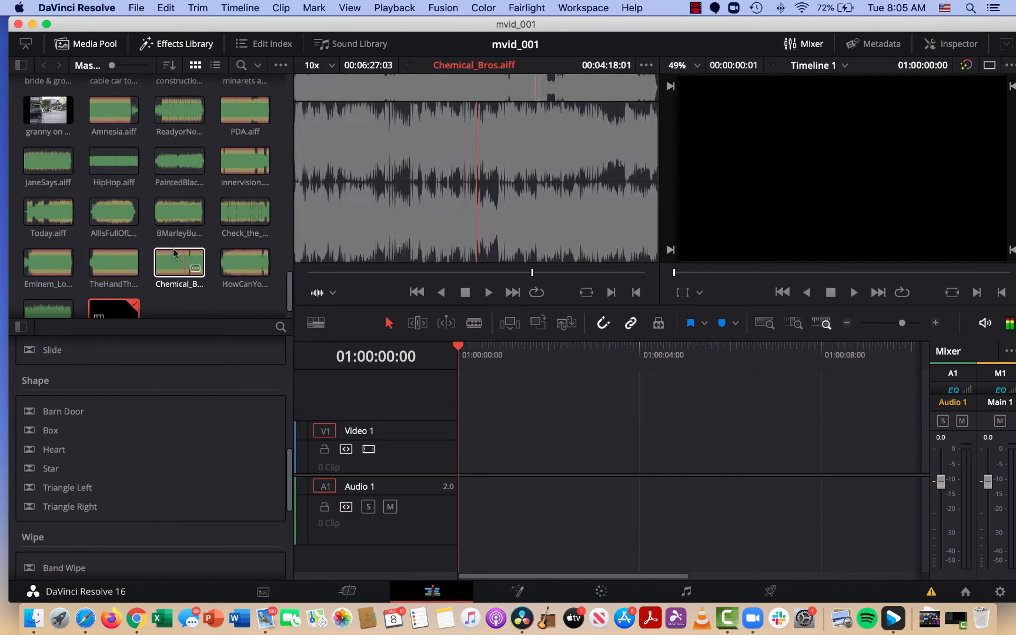
pyautogui.scroll(2, 172, 239)
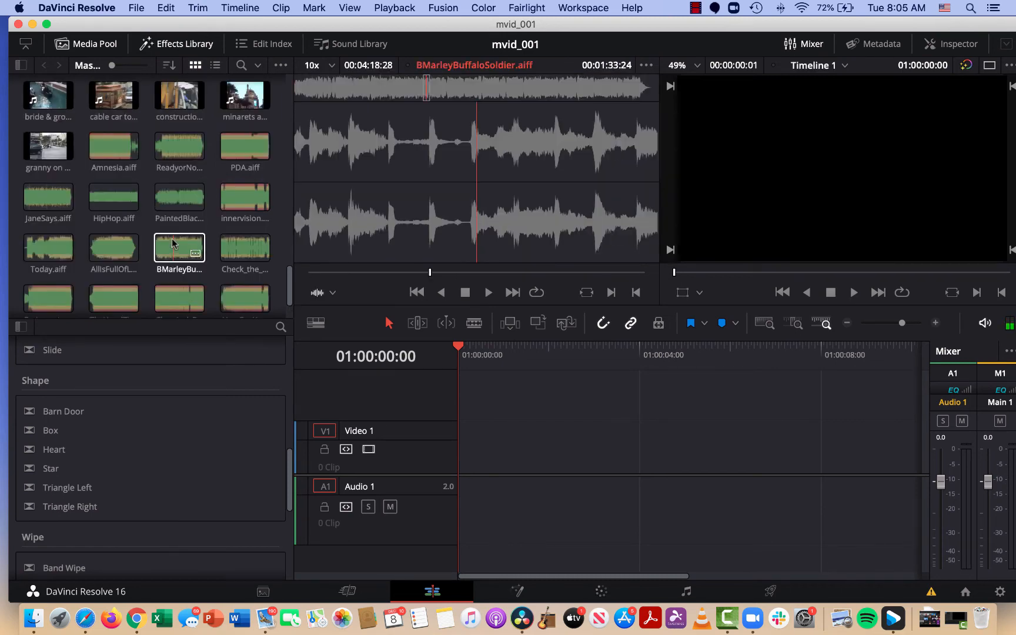
pyautogui.scroll(-2, 172, 243)
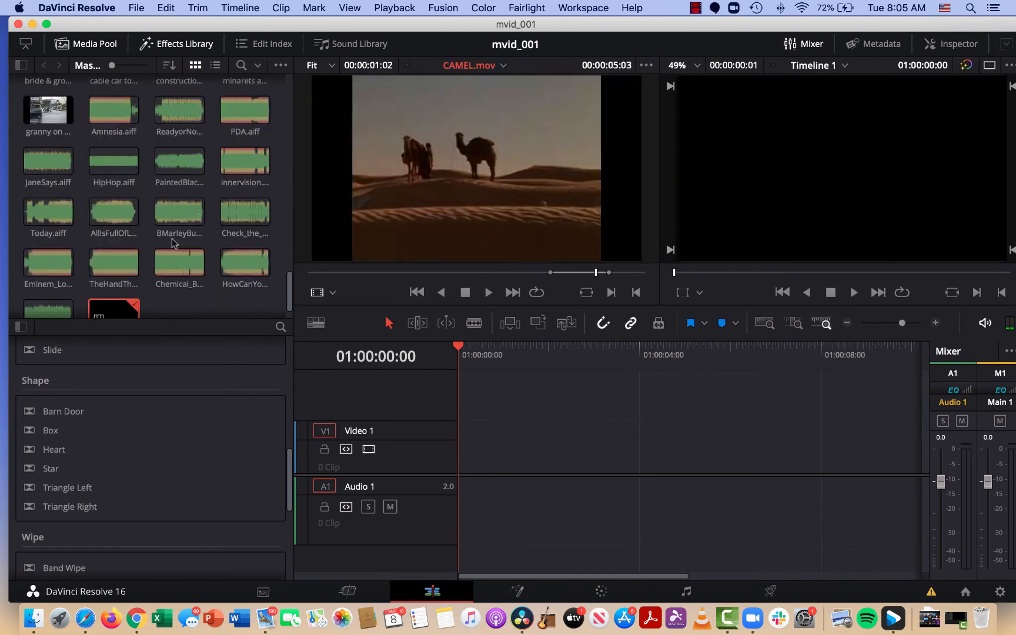
pyautogui.scroll(-2, 173, 243)
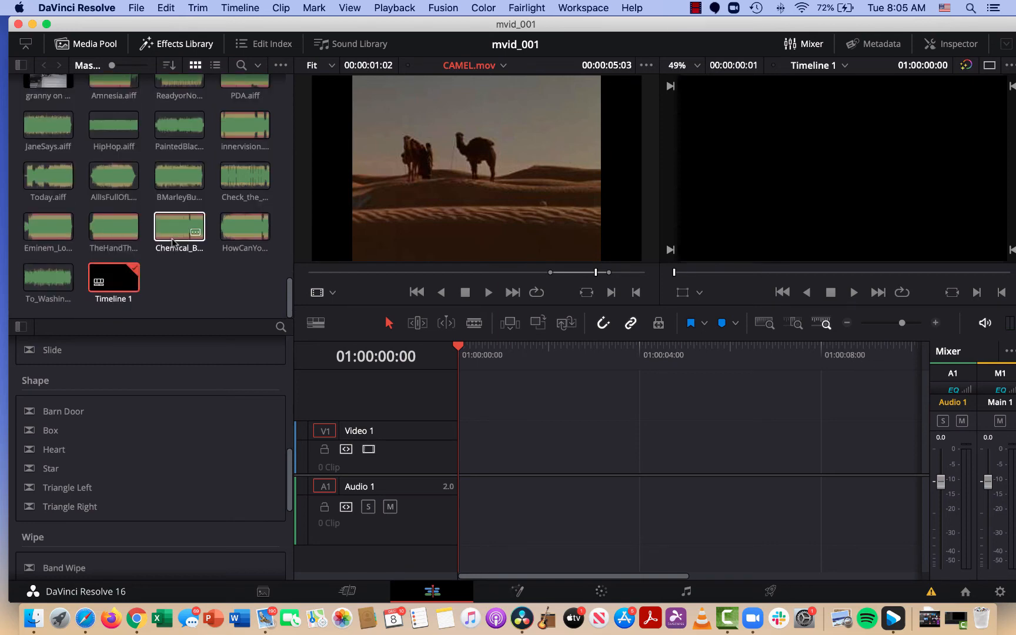
pyautogui.scroll(2, 173, 243)
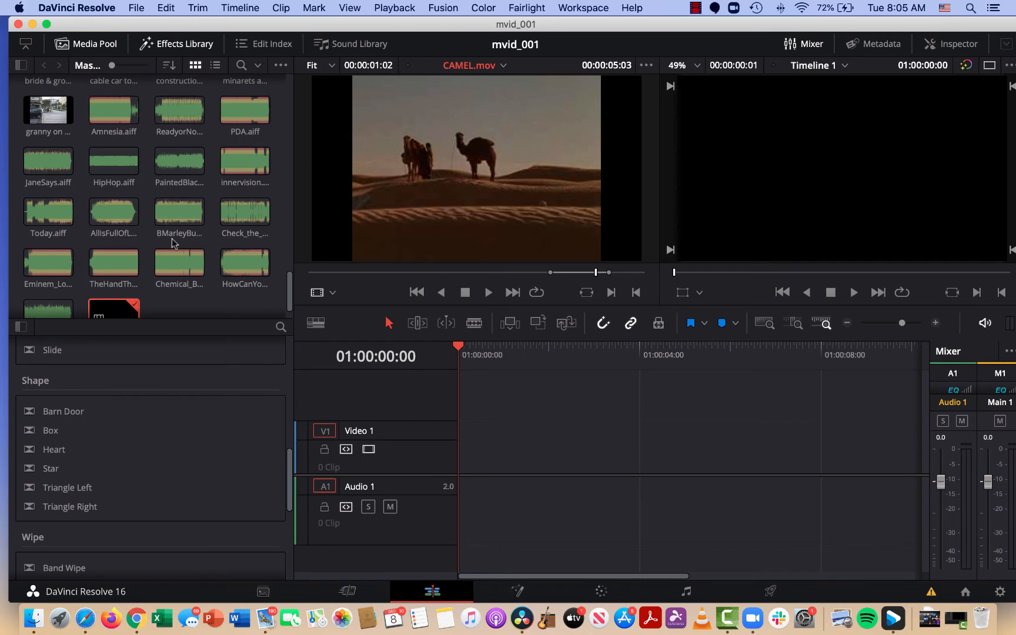
pyautogui.scroll(2, 171, 238)
pyautogui.scroll(-4, 173, 243)
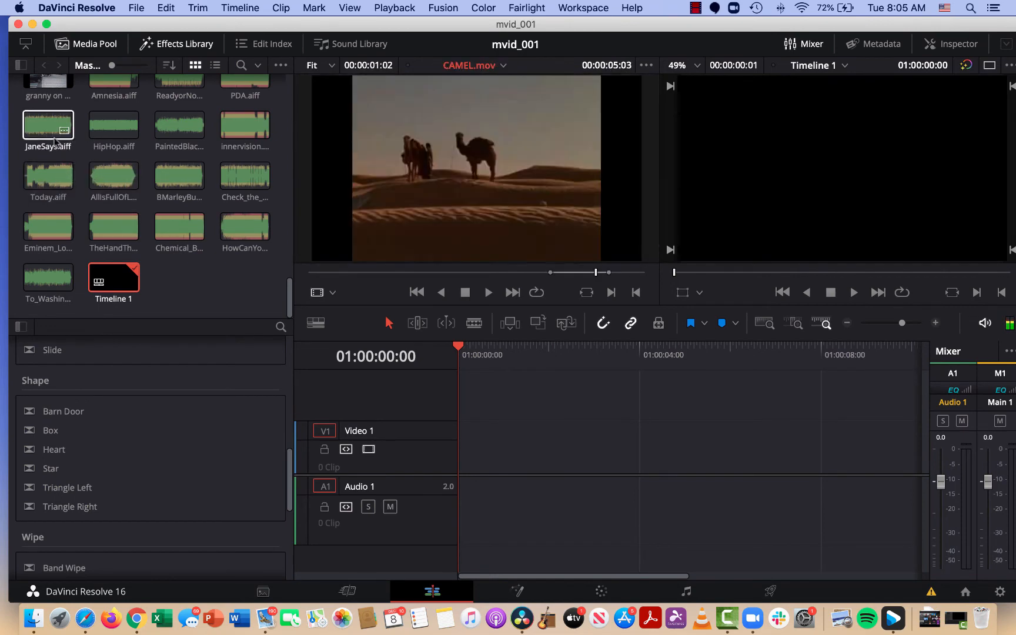
pyautogui.scroll(1, 232, 125)
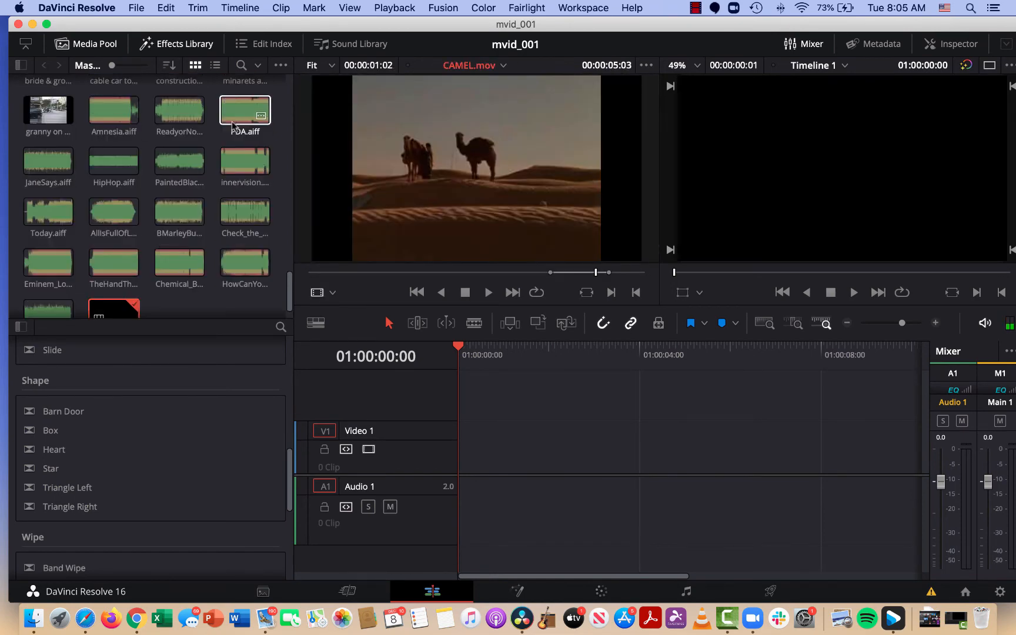
pyautogui.moveTo(179, 119); pyautogui.dragTo(470, 512)
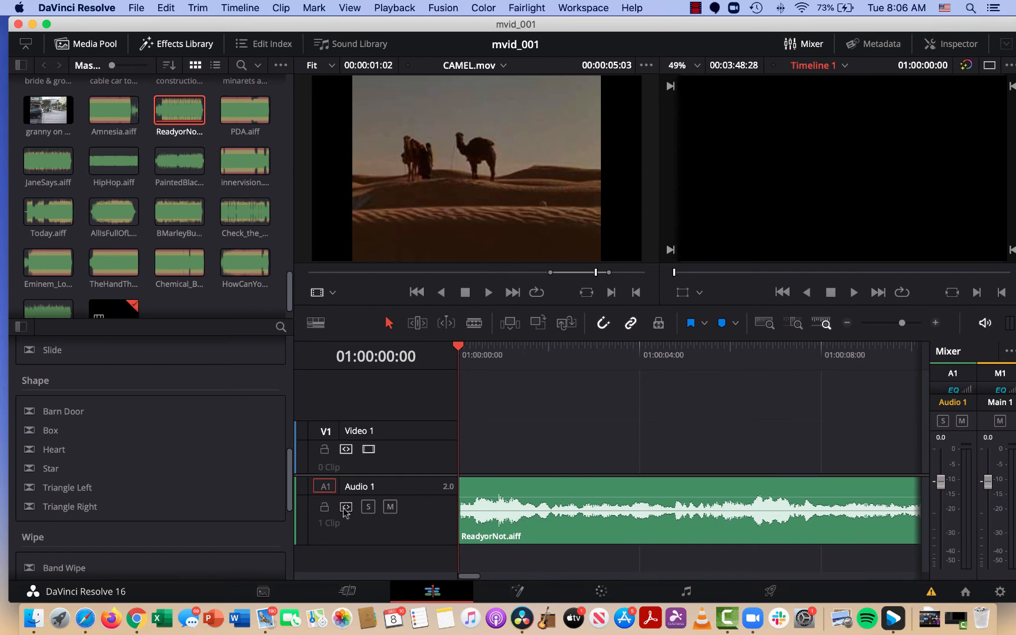
# Try placing Devil's Slide.mov about one second into the timeline with Audio 1 unlocked, play it and undo the placement.
pyautogui.click(324, 508)
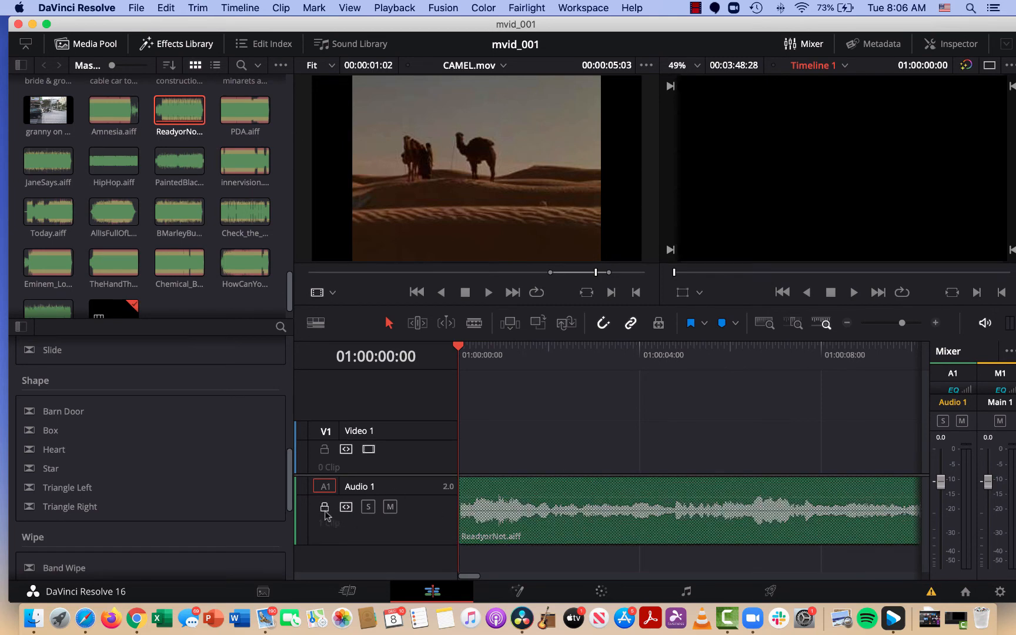
pyautogui.click(324, 507)
pyautogui.scroll(5, 108, 115)
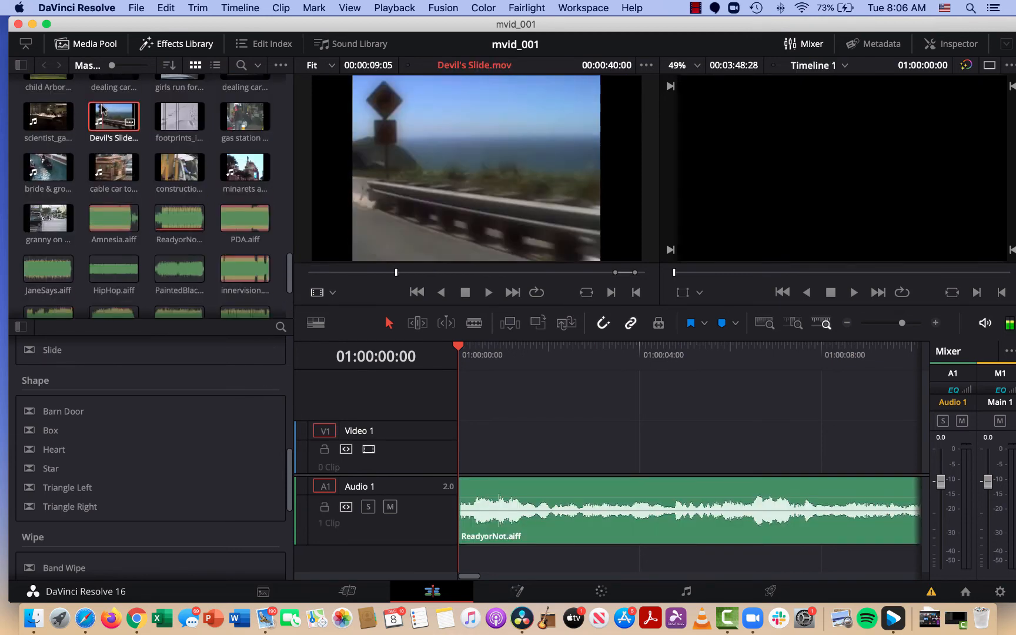
pyautogui.moveTo(112, 117); pyautogui.dragTo(513, 460)
pyautogui.click(474, 357)
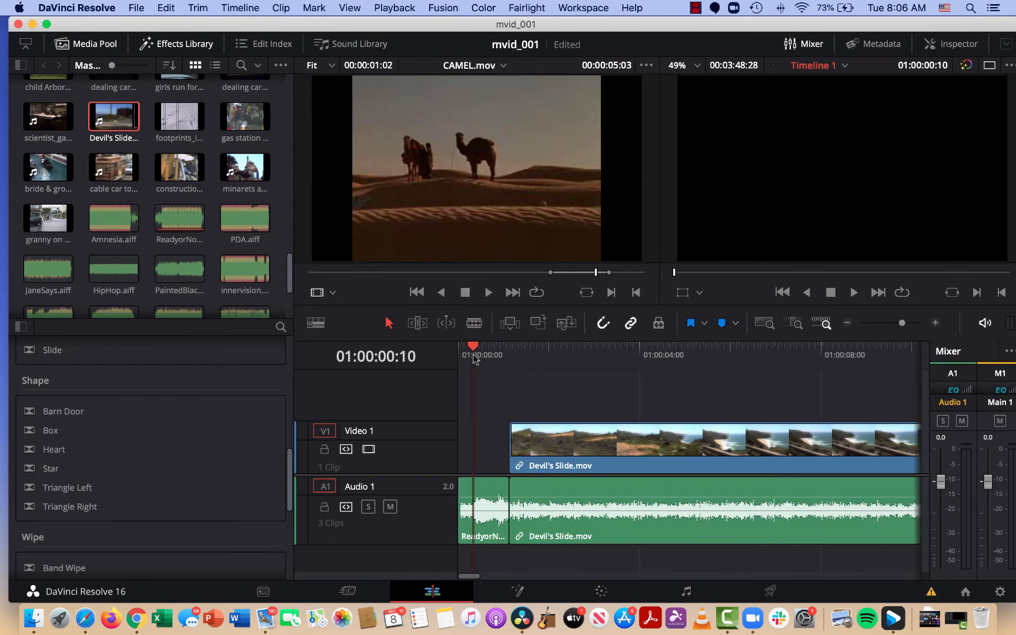
pyautogui.press('space')
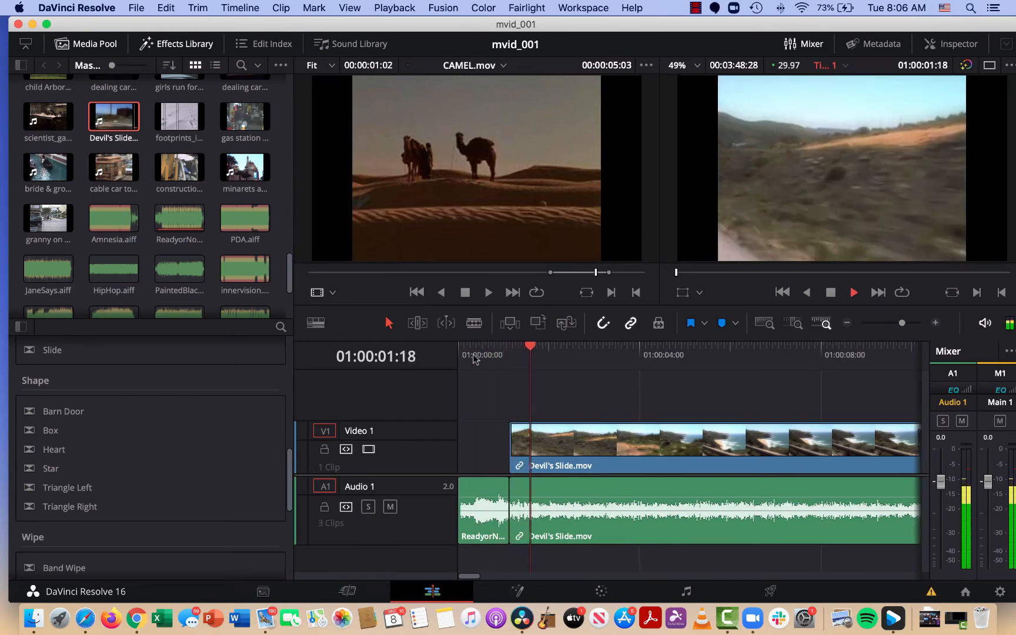
pyautogui.press('space')
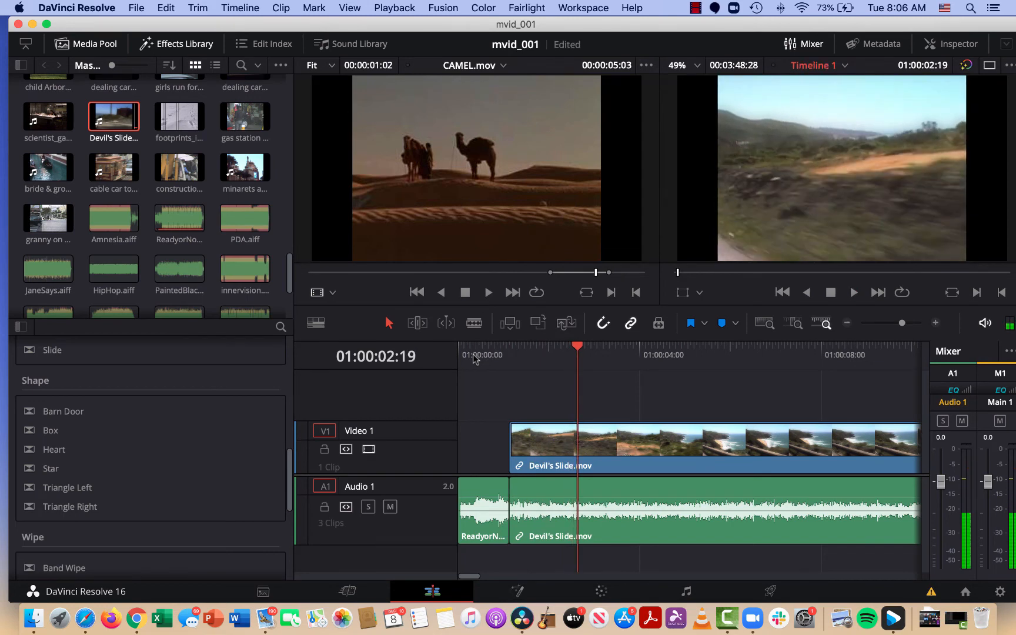
pyautogui.press('super+z')
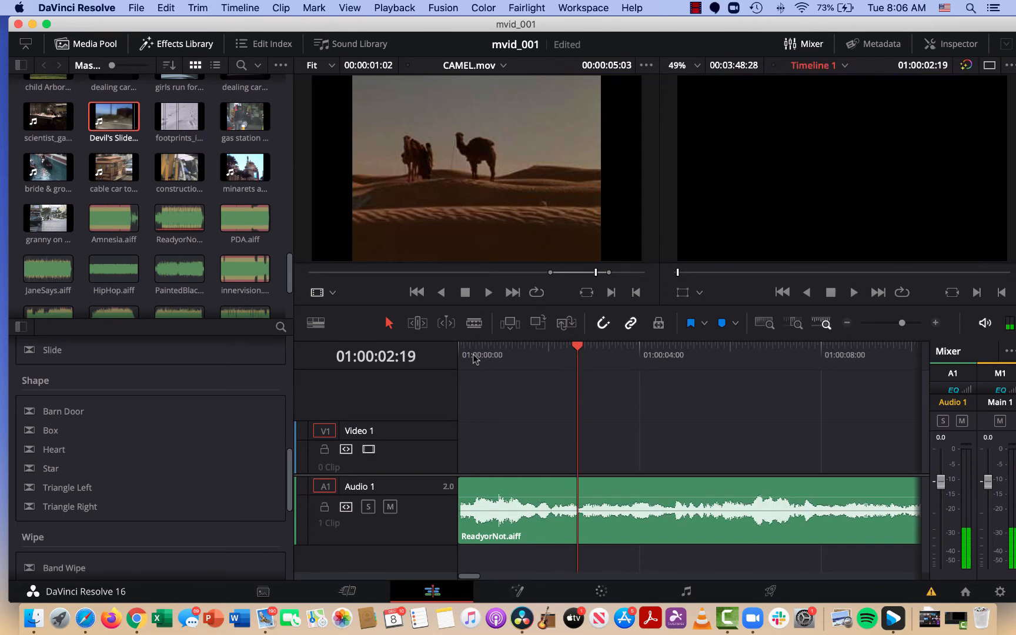
# Lock the Audio 1 track and place Devil's Slide.mov on Video 1 about one second into the timeline.
pyautogui.click(324, 507)
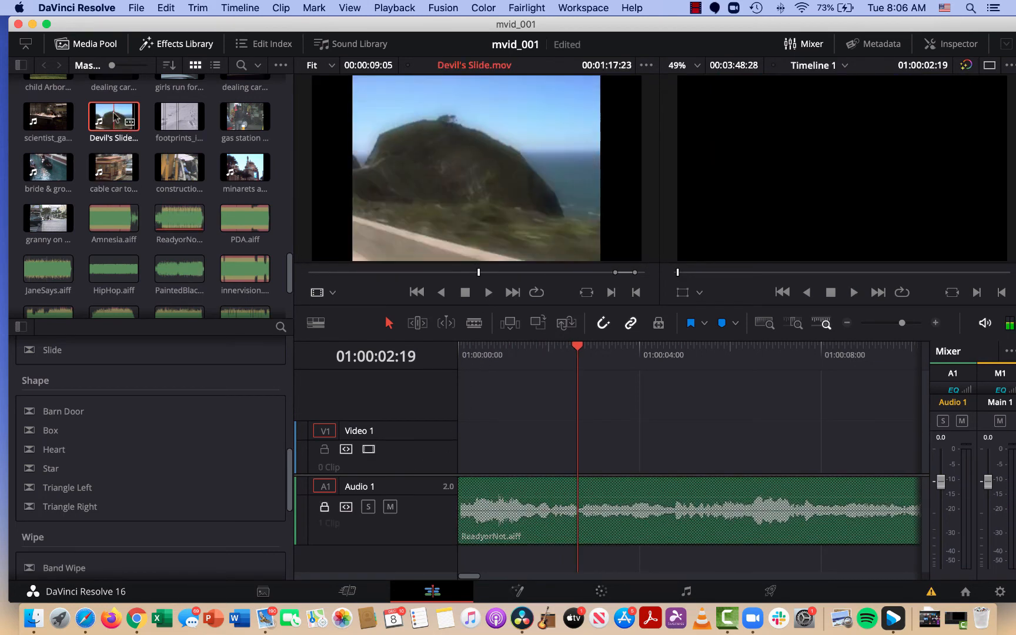
pyautogui.moveTo(114, 117); pyautogui.dragTo(513, 446)
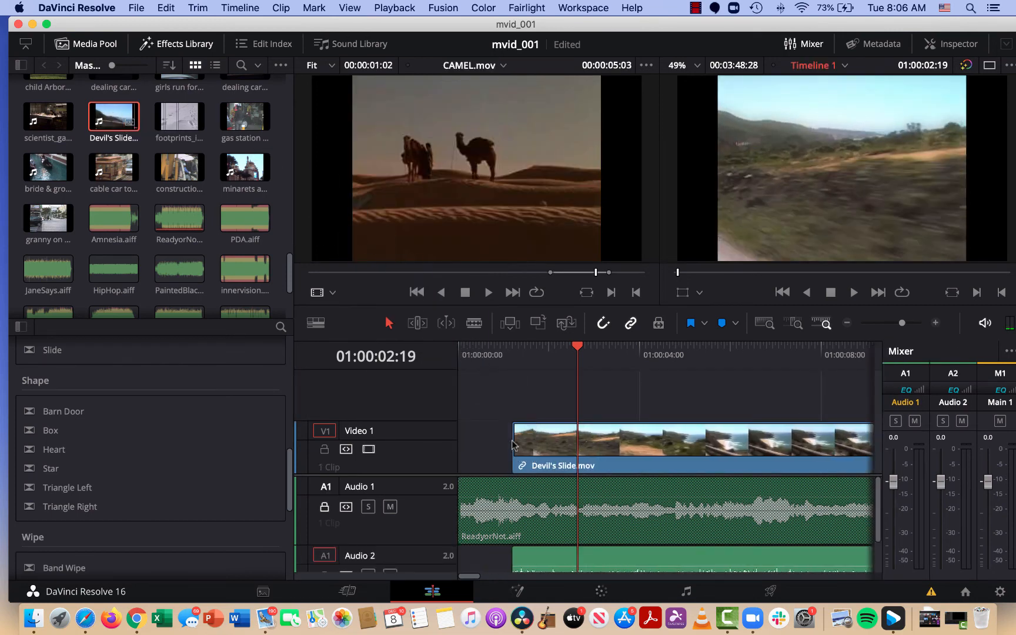
# Play the timeline from 01:00:00:13 across the start of Devil's Slide.mov and check its separate audio track.
pyautogui.click(477, 355)
pyautogui.scroll(-2, 564, 541)
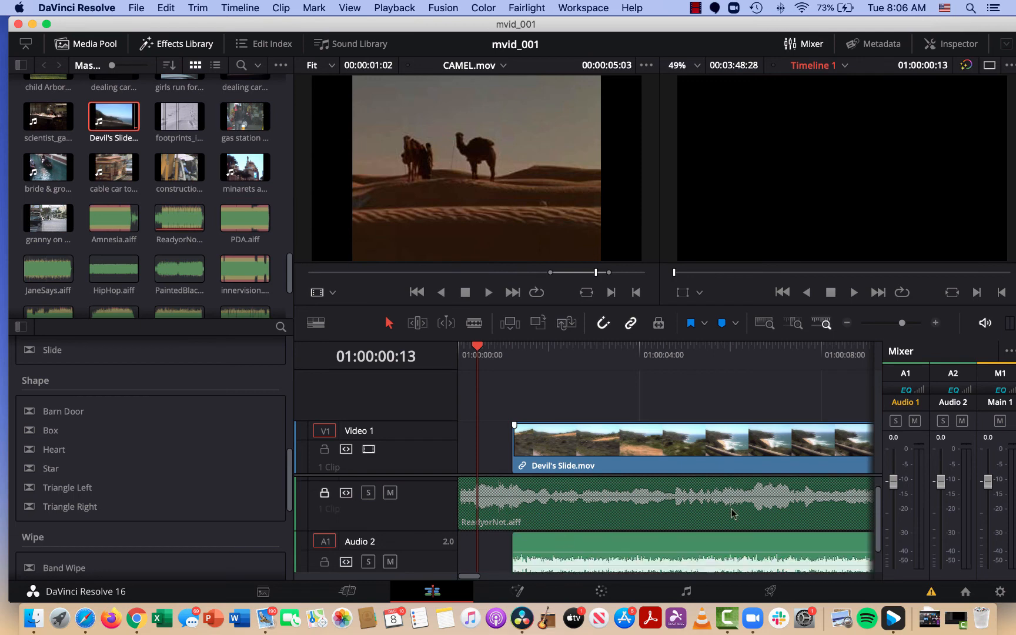
pyautogui.scroll(-2, 741, 523)
pyautogui.scroll(1, 745, 529)
pyautogui.press('space')
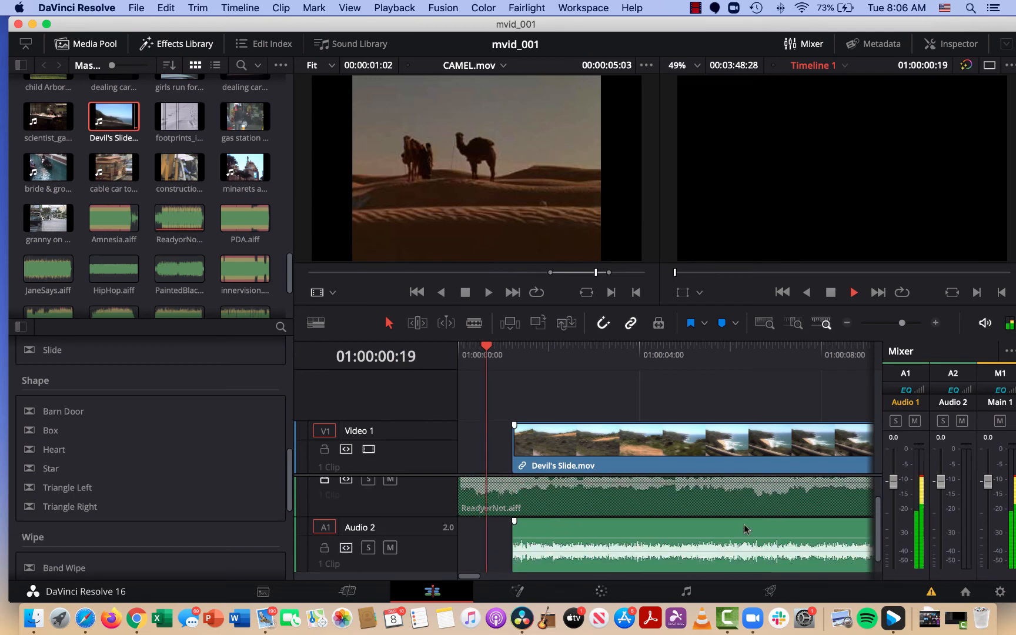
pyautogui.press('space')
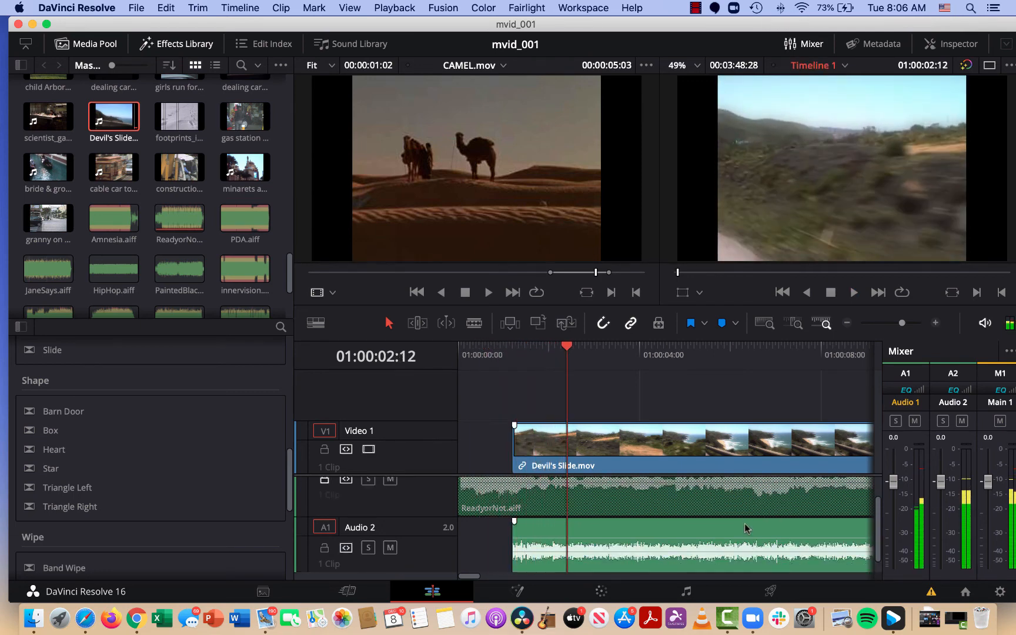
# Turn off linked selection and delete only the Devil's Slide.mov audio from Audio 2.
pyautogui.click(651, 450)
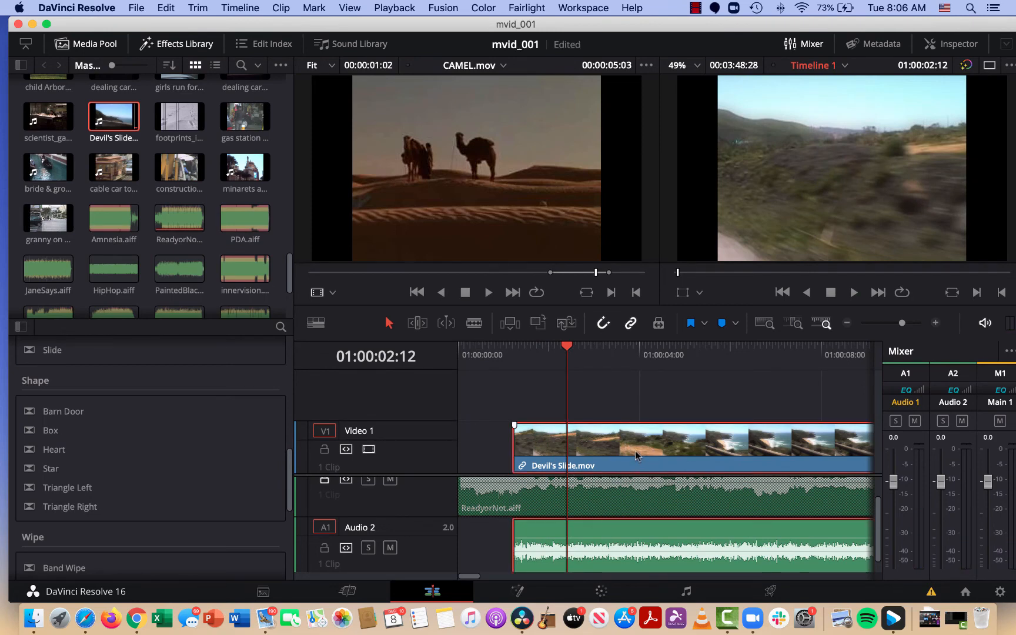
pyautogui.moveTo(636, 456); pyautogui.dragTo(605, 449)
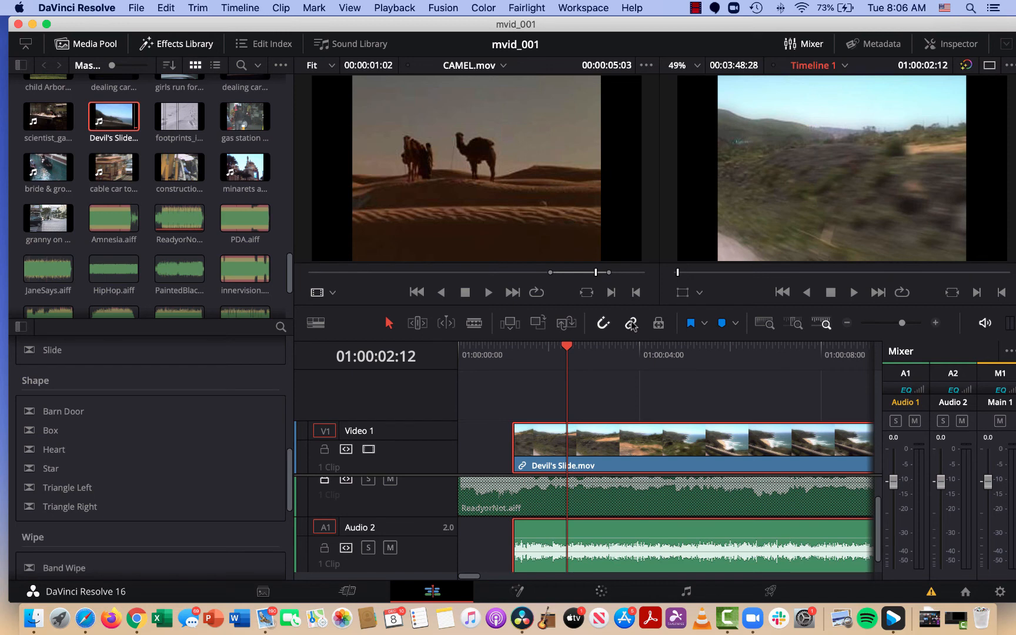
pyautogui.click(629, 419)
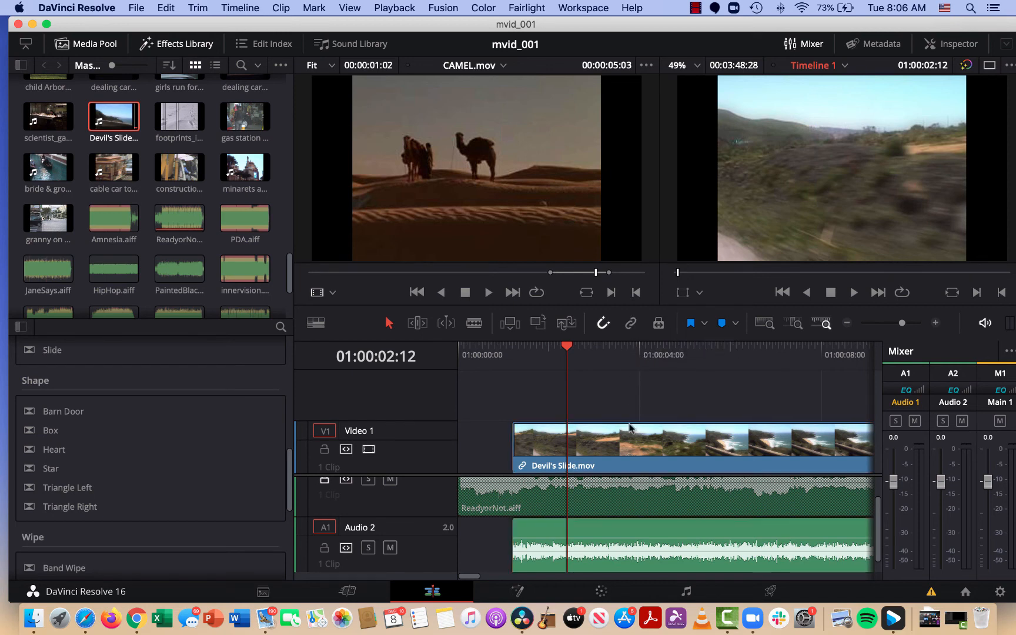
pyautogui.click(629, 442)
pyautogui.keyDown('alt'); pyautogui.click(632, 524); pyautogui.keyUp('alt')
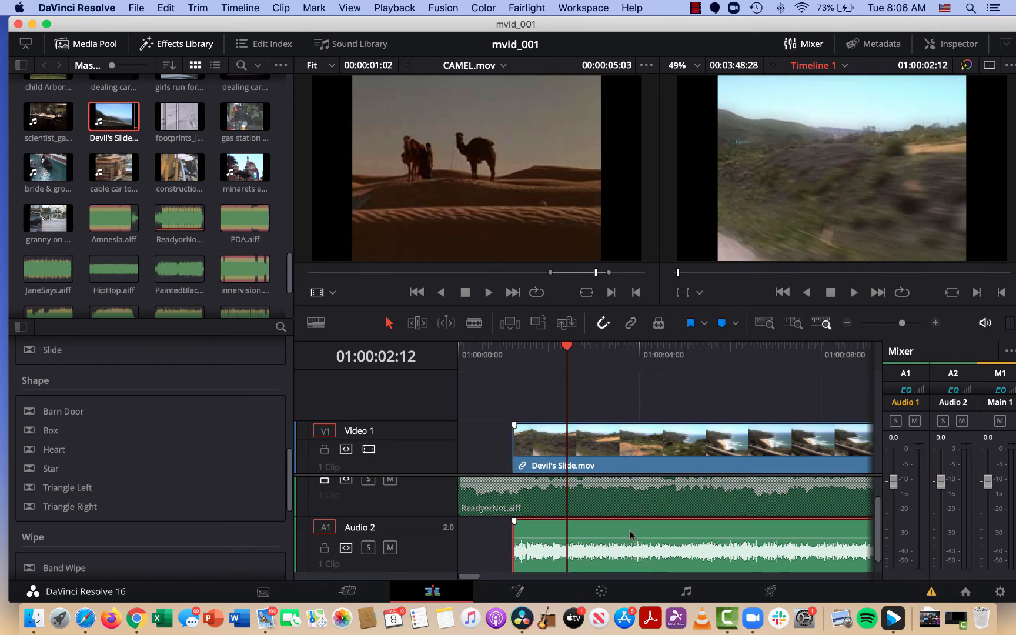
pyautogui.press('Delete')
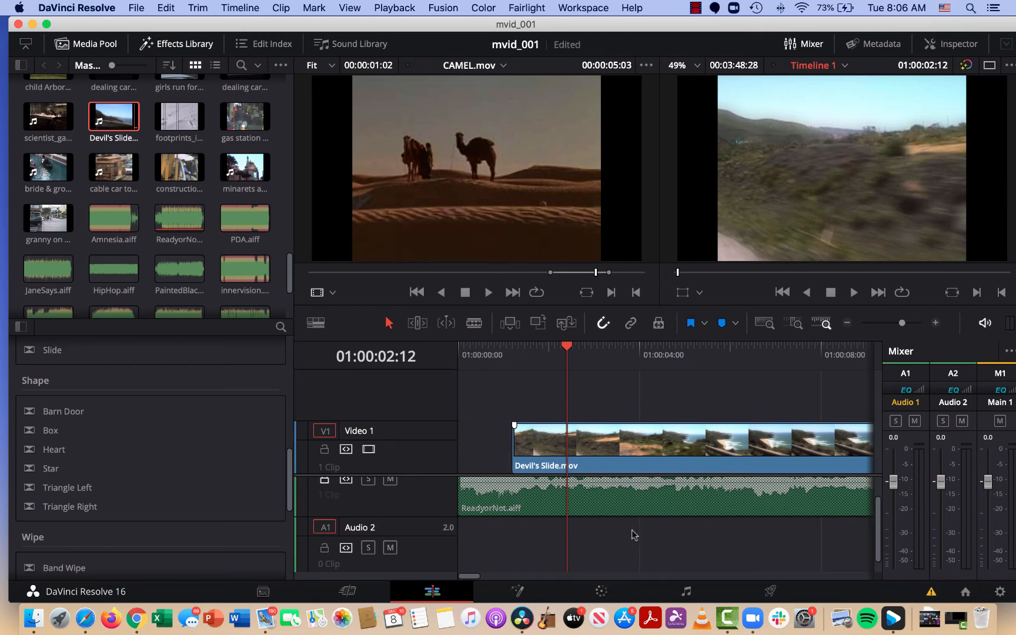
# Undo the audio deletion and clip placement, and place Devil's Slide.mov with its audio shortly before the playhead.
pyautogui.press('super+z')
pyautogui.press('super+z')
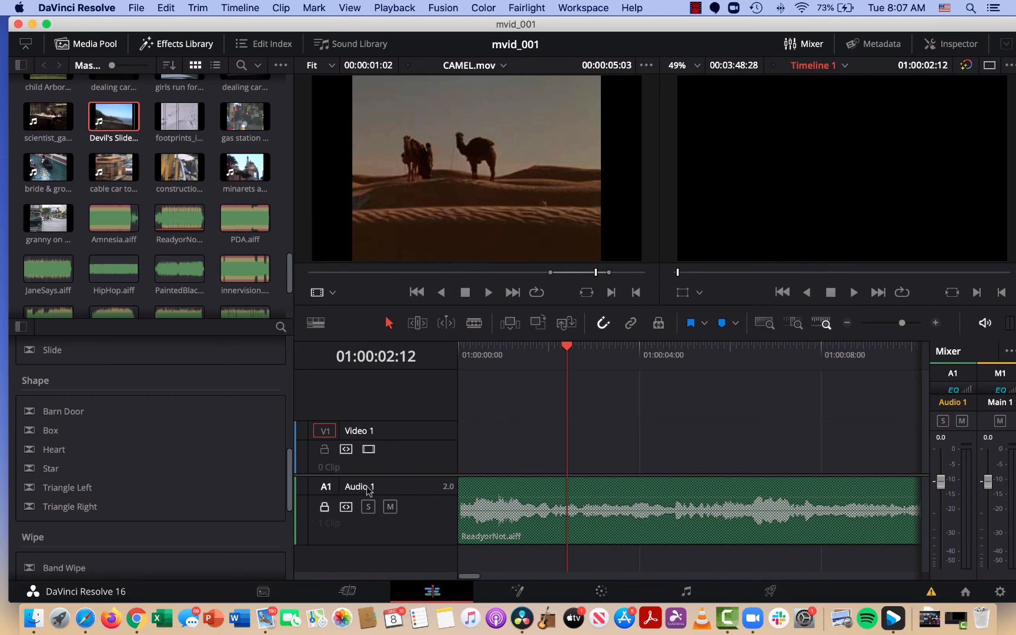
pyautogui.click(324, 508)
pyautogui.moveTo(126, 121); pyautogui.dragTo(535, 447)
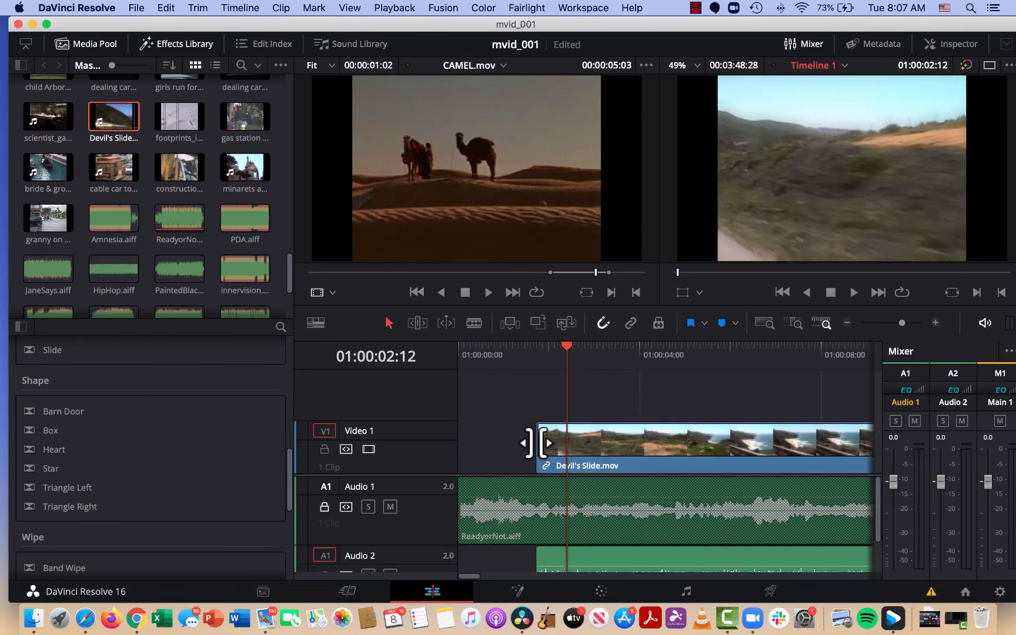
# Disable the source audio destination on Audio 2 and delete the Devil's Slide.mov audio and video from the timeline.
pyautogui.click(325, 557)
pyautogui.click(617, 563)
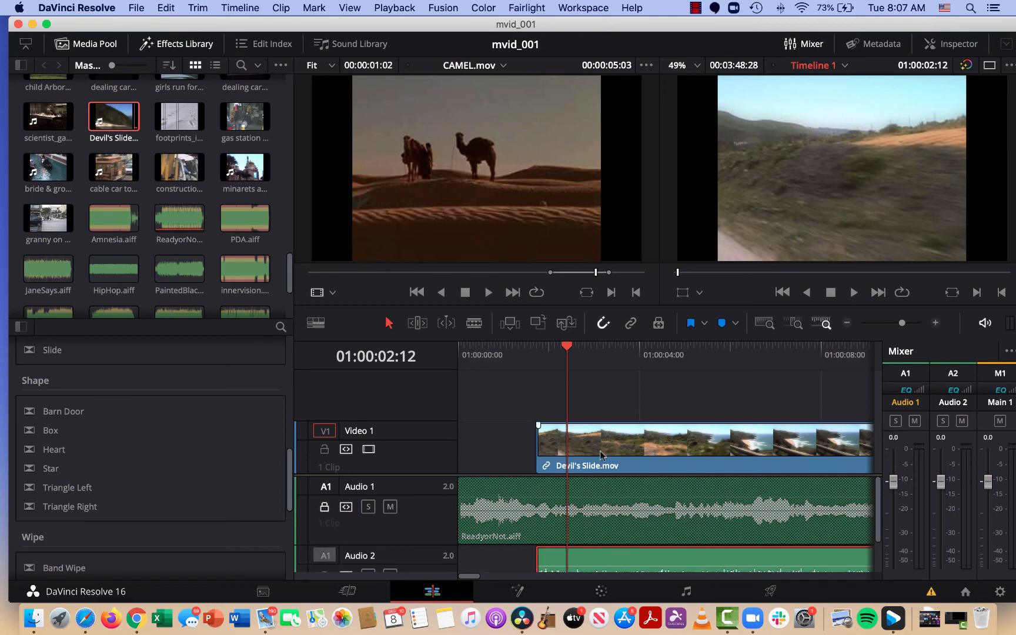
pyautogui.press('Delete')
pyautogui.click(641, 461)
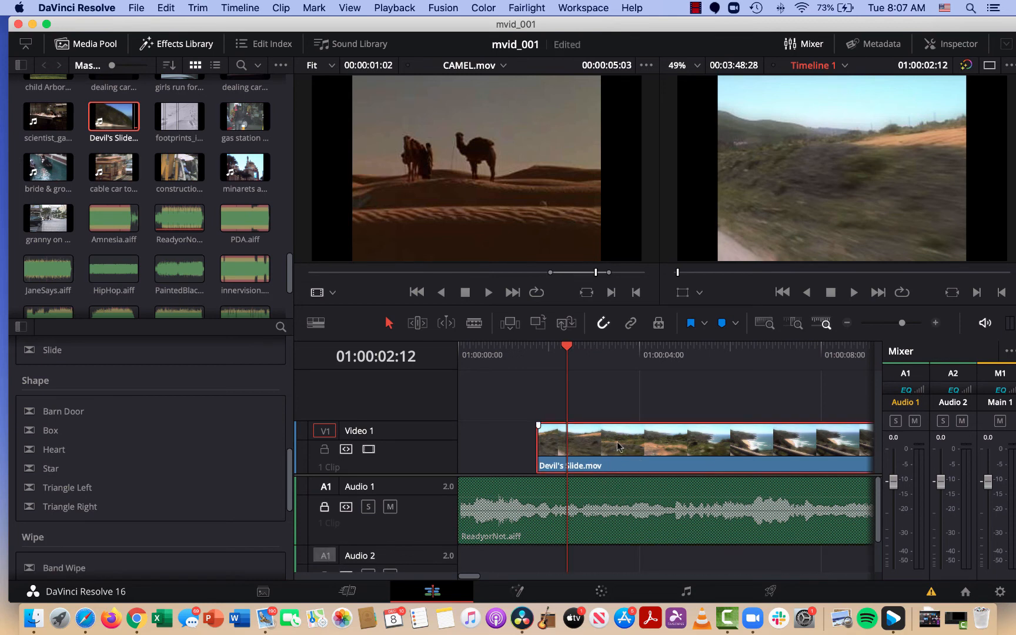
pyautogui.press('Delete')
# Try placing only the picture of Devil's Slide.mov on Video 1 at 01:00:02:12, save the project and undo the placement.
pyautogui.moveTo(113, 122); pyautogui.dragTo(563, 464)
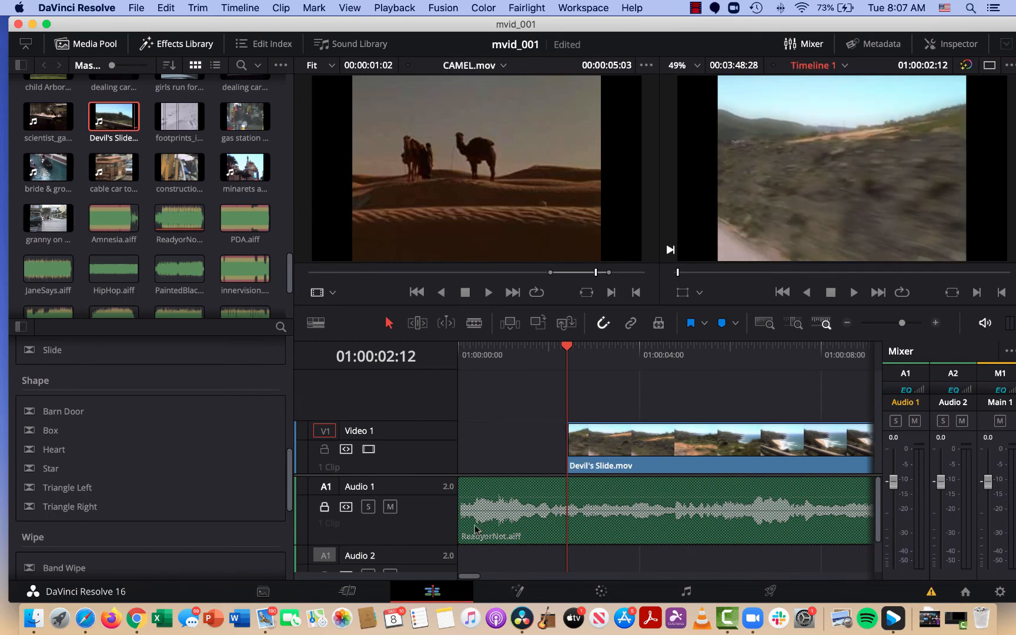
pyautogui.scroll(-1, 399, 544)
pyautogui.press('super+s')
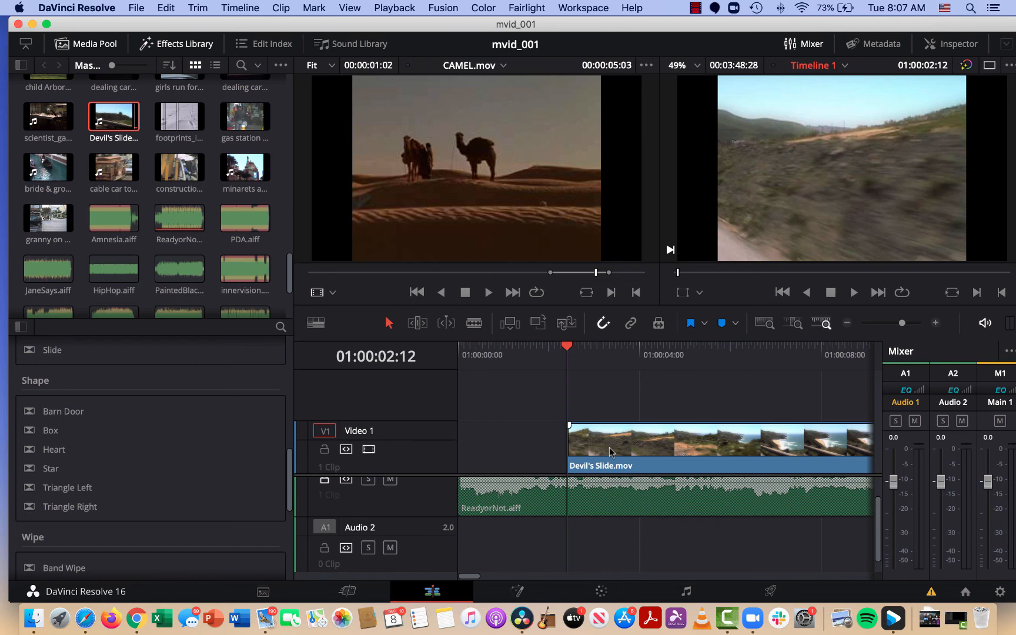
pyautogui.press('super+z')
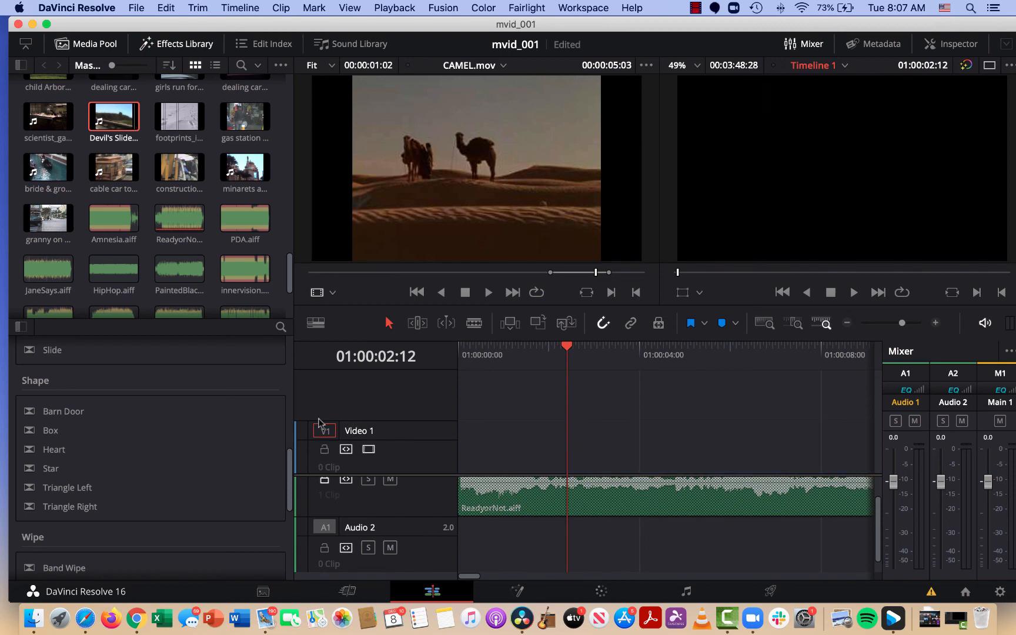
# Save the project and place the video-only cable car to Chinatown.mov on Video 1 about two seconds into the timeline.
pyautogui.press('super+s')
pyautogui.scroll(1, 332, 514)
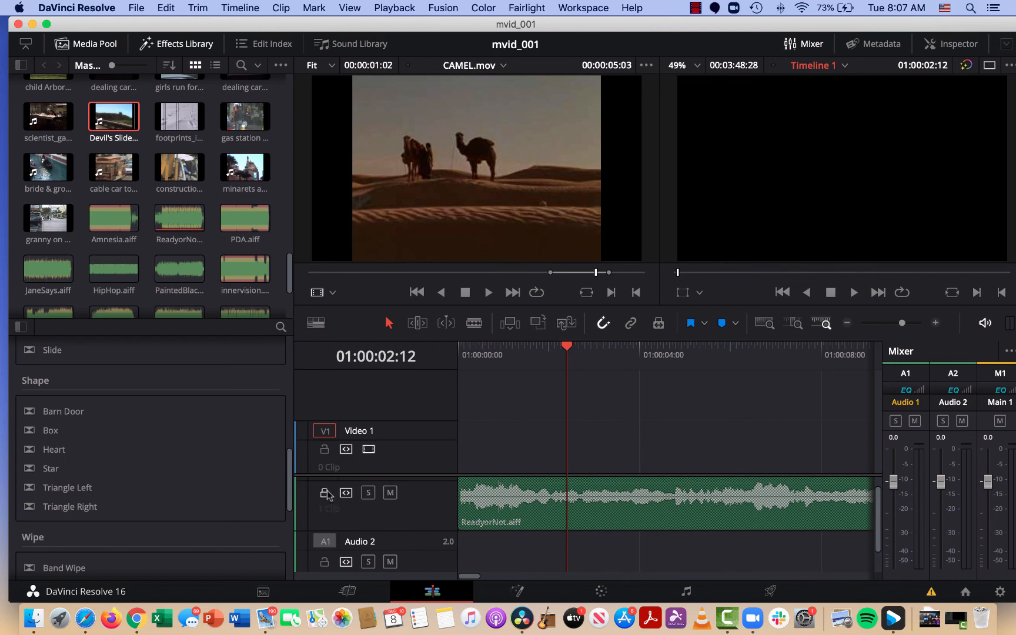
pyautogui.scroll(-1, 327, 500)
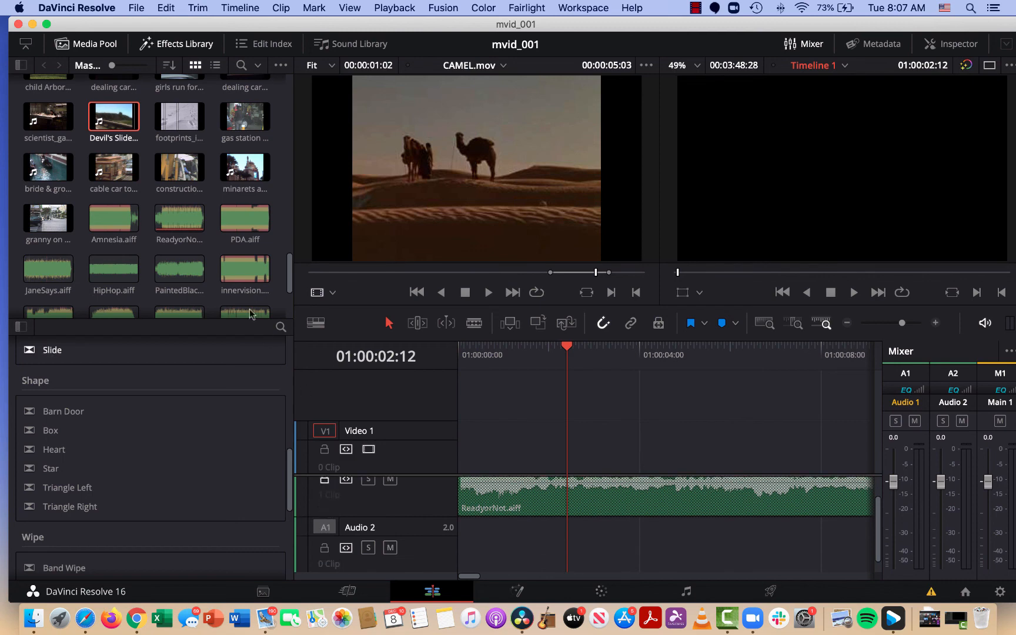
pyautogui.moveTo(113, 167); pyautogui.dragTo(554, 453)
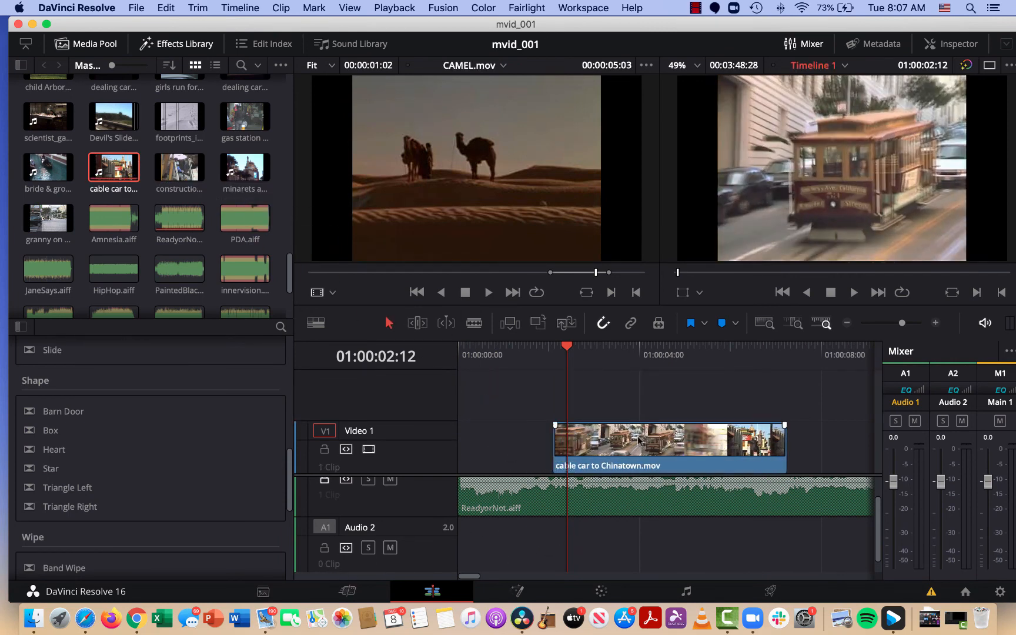
# Replace the video-only cable car to Chinatown.mov on Video 1 with a linked-audio version at 01:00:02:12, and undo the new placement.
pyautogui.press('Delete')
pyautogui.click(326, 527)
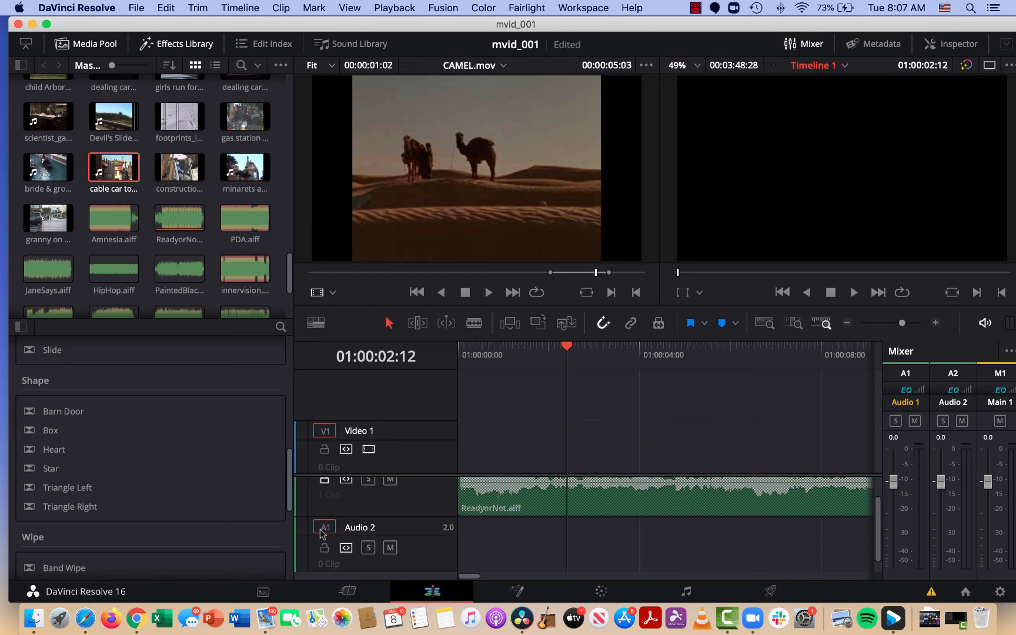
pyautogui.moveTo(384, 292); pyautogui.dragTo(563, 458)
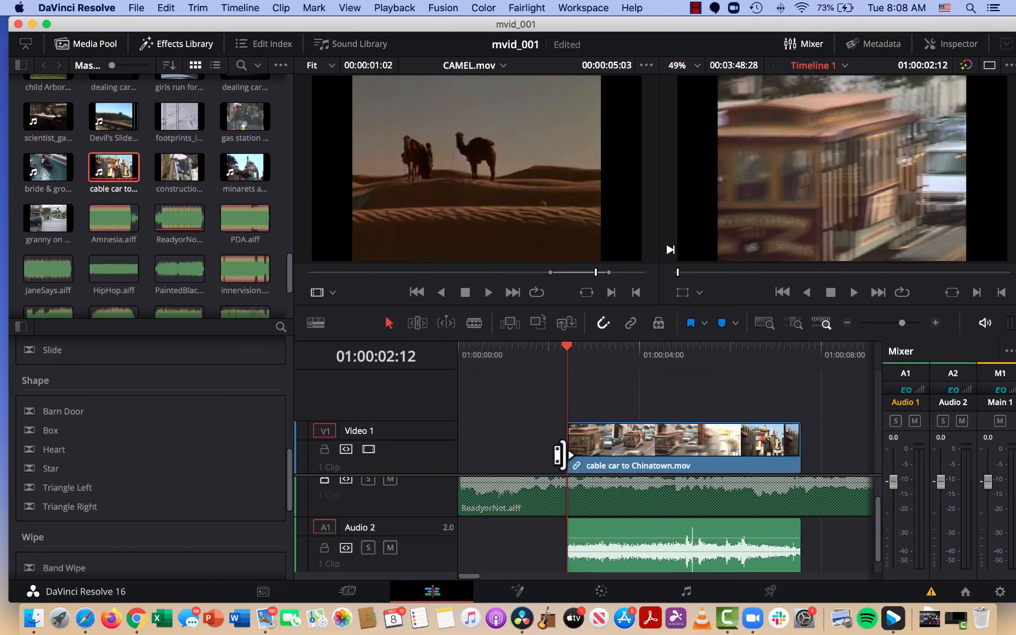
pyautogui.press('super+z')
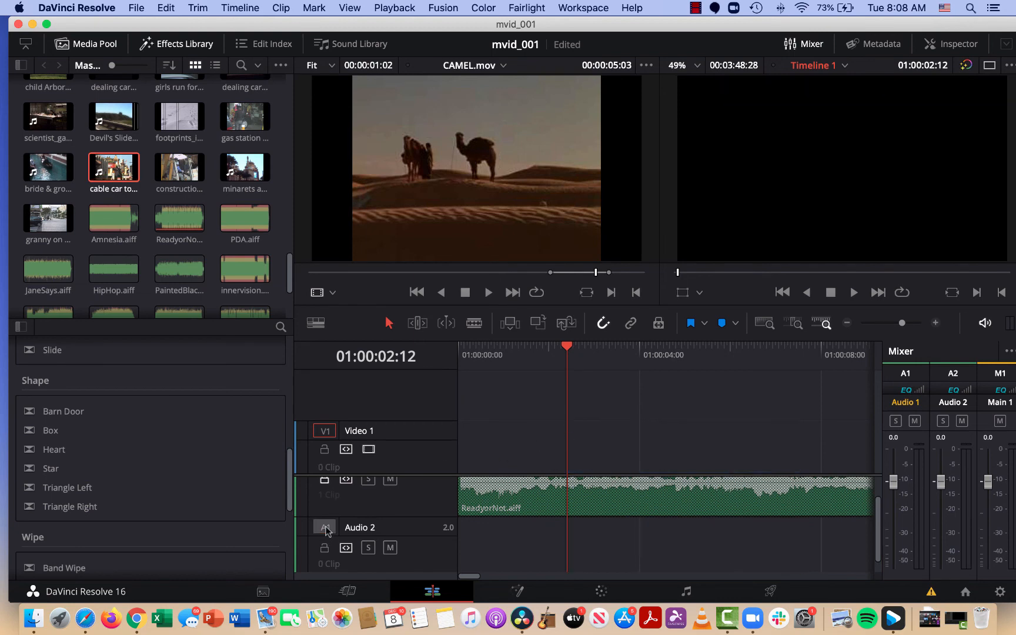
# Try placing only the picture of cable car to Chinatown.mov on Video 1 at 01:00:02:12 twice, undoing each placement.
pyautogui.moveTo(112, 169); pyautogui.dragTo(552, 467)
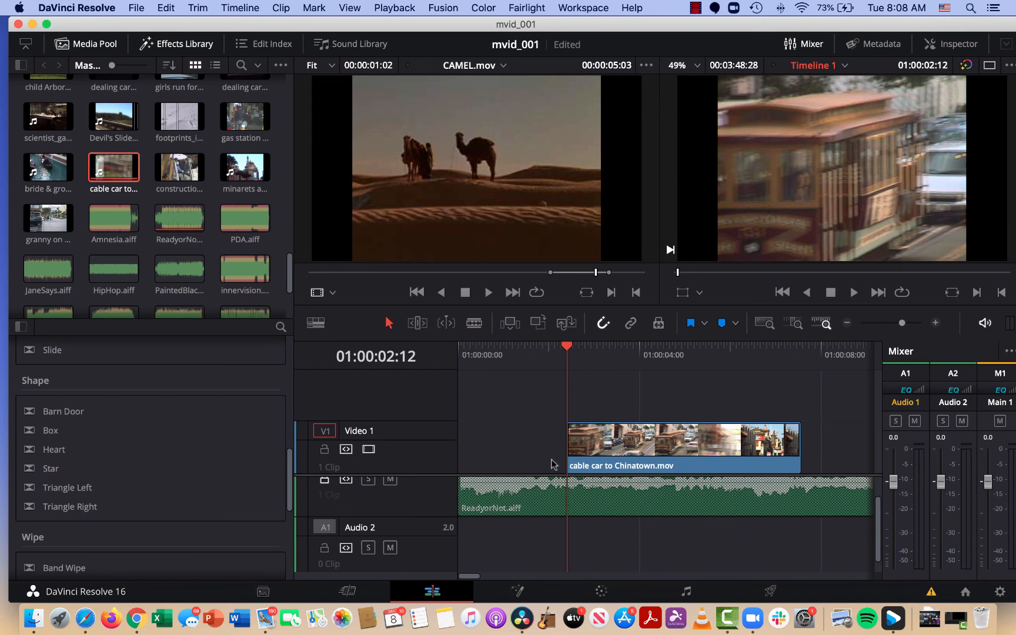
pyautogui.press('super+z')
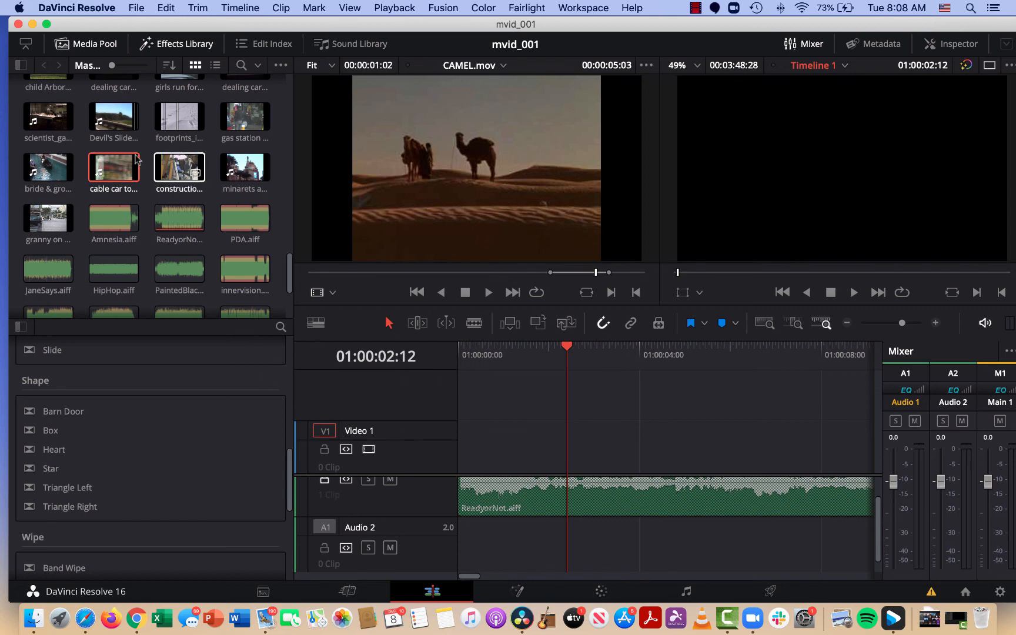
pyautogui.moveTo(103, 147); pyautogui.dragTo(569, 496)
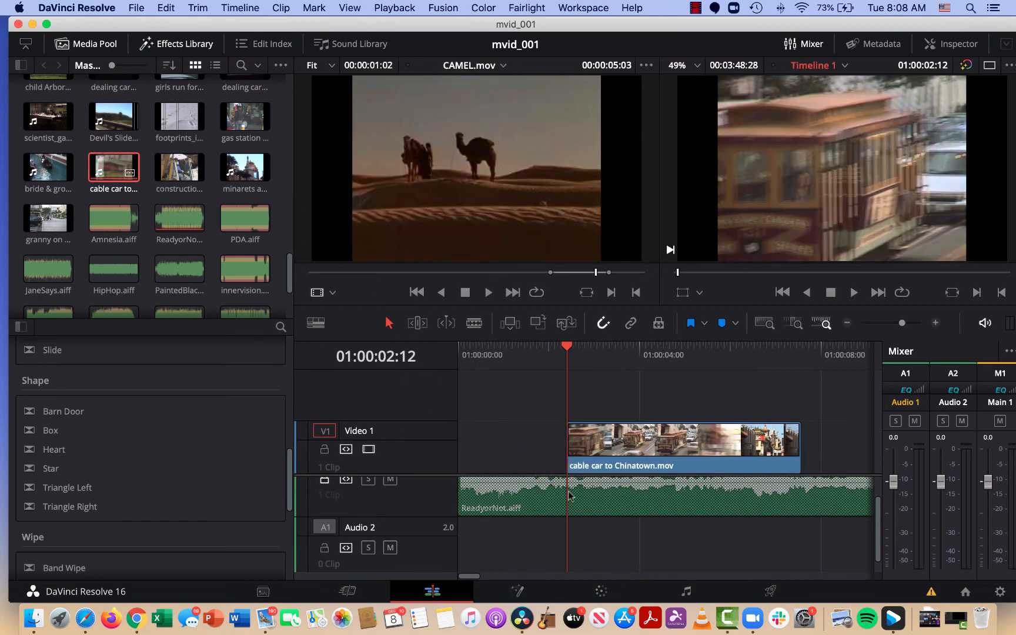
pyautogui.press('super+z')
# Place cable car to Chinatown.mov with its audio at 01:00:02:12, and delete only its unlinked audio from Audio 2.
pyautogui.click(329, 528)
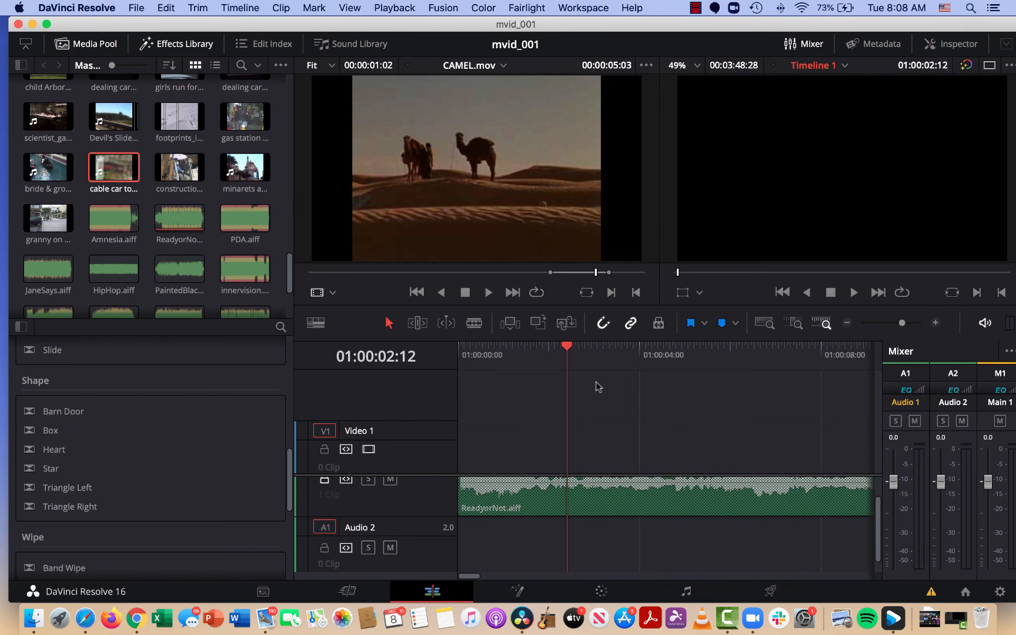
pyautogui.moveTo(117, 169); pyautogui.dragTo(588, 456)
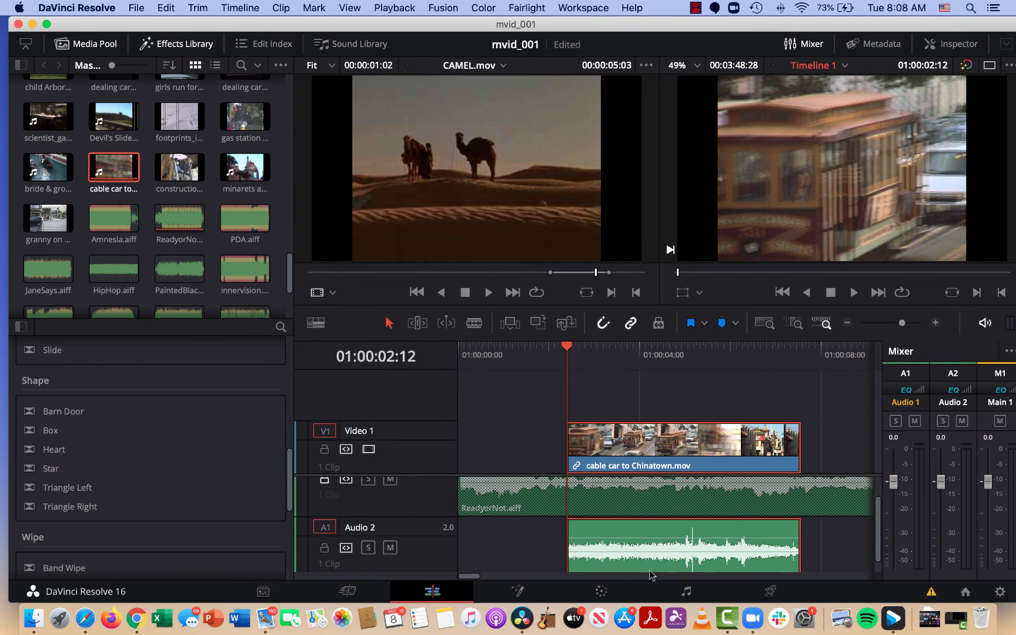
pyautogui.click(631, 324)
pyautogui.click(615, 546)
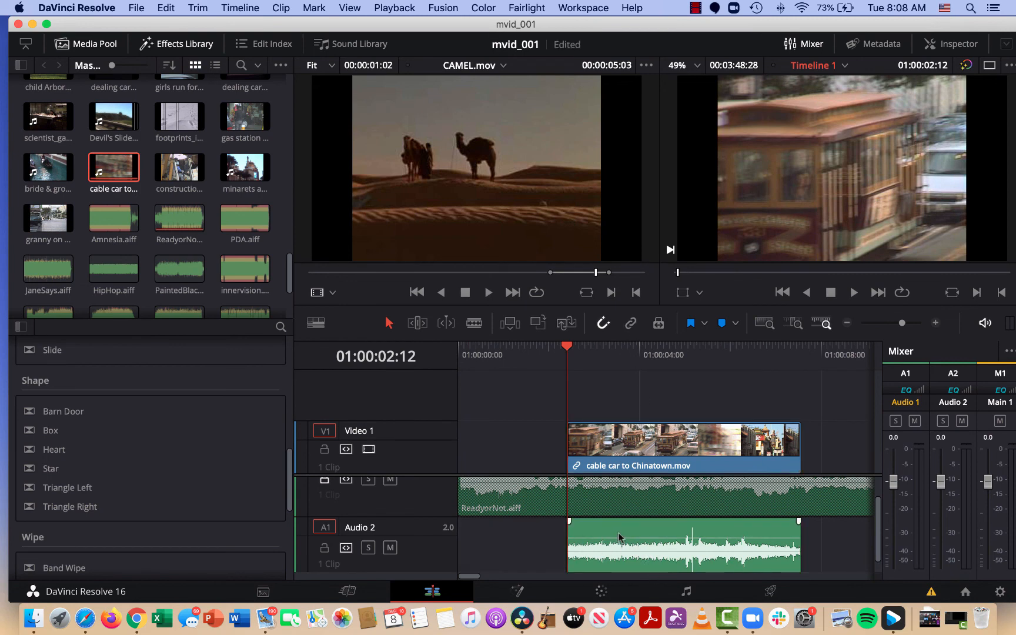
pyautogui.click(621, 535)
pyautogui.press('Delete')
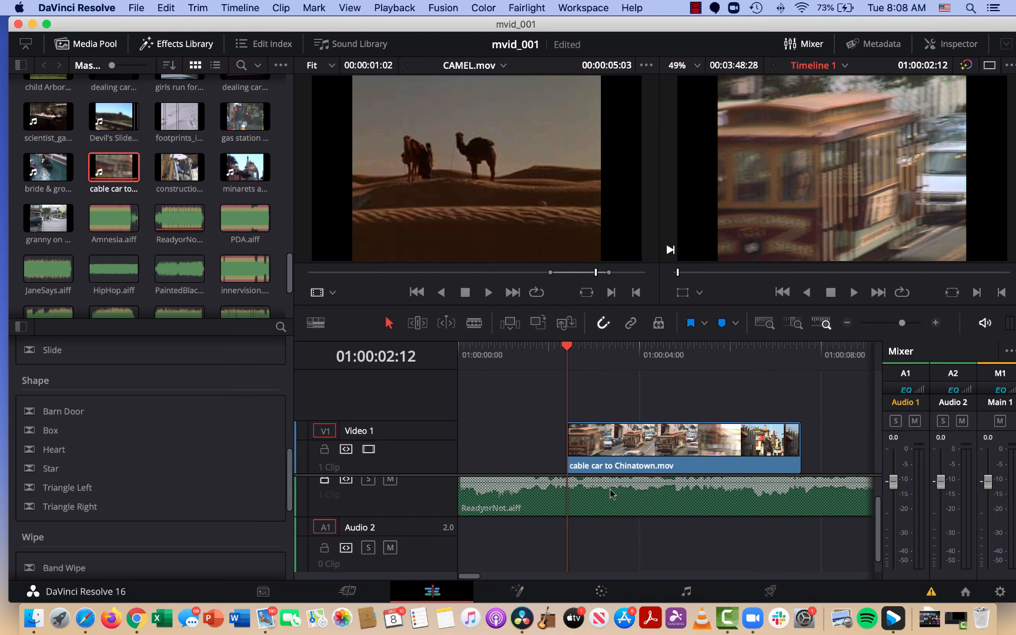
# Move the cable car clip to the start of the timeline and trim its end to 01:00:04:02.
pyautogui.moveTo(629, 450); pyautogui.dragTo(521, 450)
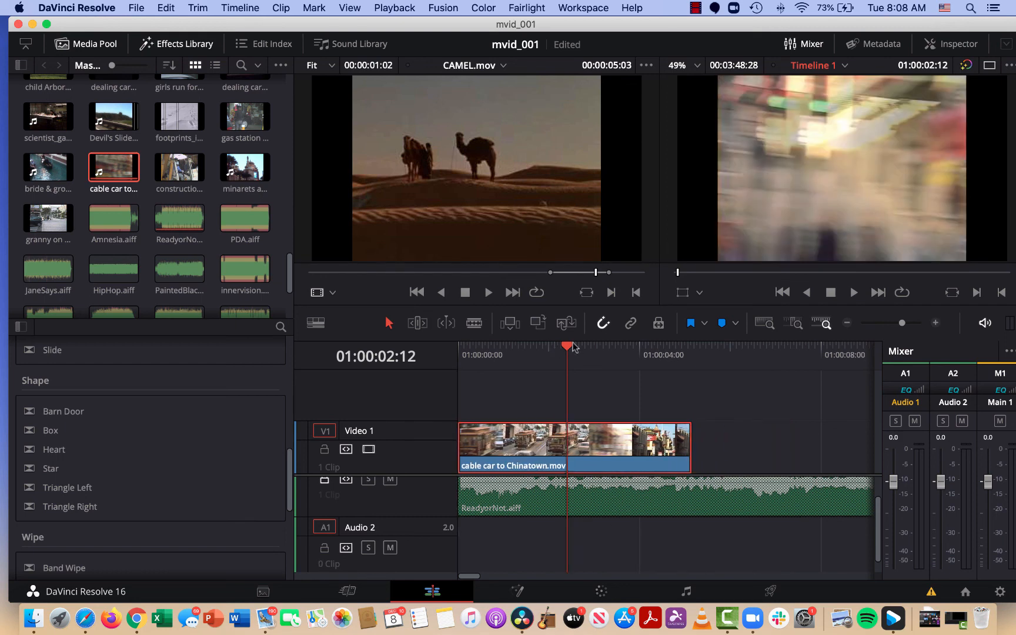
pyautogui.moveTo(574, 347); pyautogui.dragTo(643, 347)
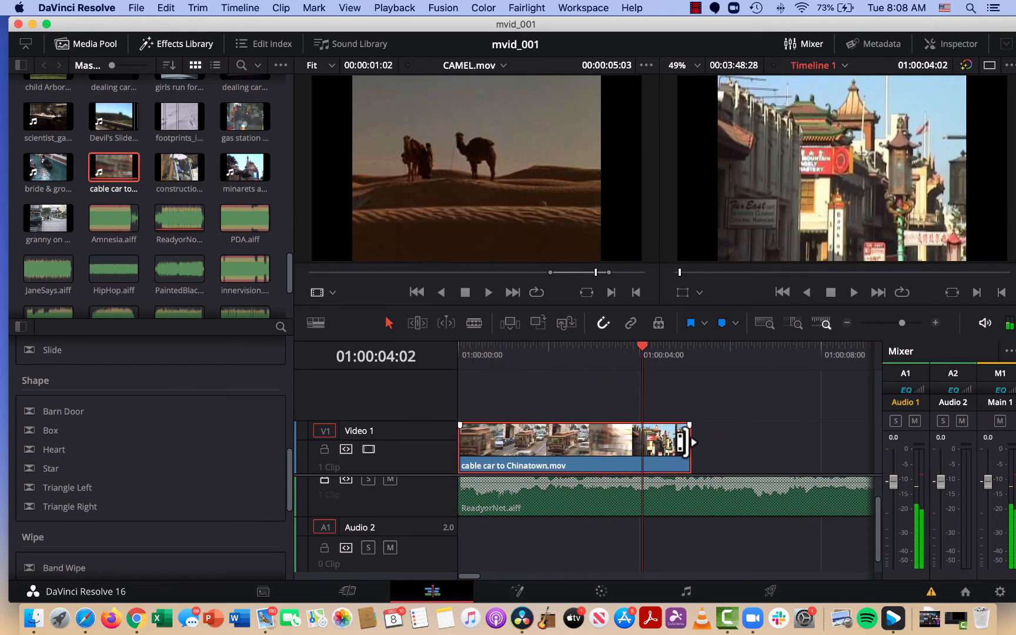
pyautogui.moveTo(682, 442); pyautogui.dragTo(643, 442)
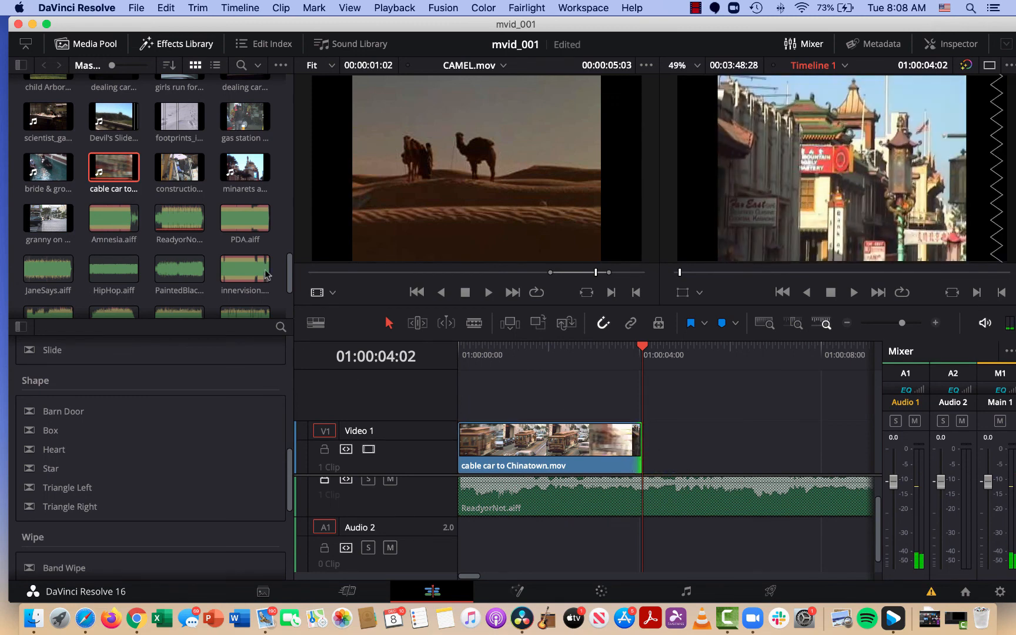
# Place construction worker.mov on Video 1 directly after the cable car clip, starting at 01:00:04:02.
pyautogui.moveTo(180, 168); pyautogui.dragTo(641, 450)
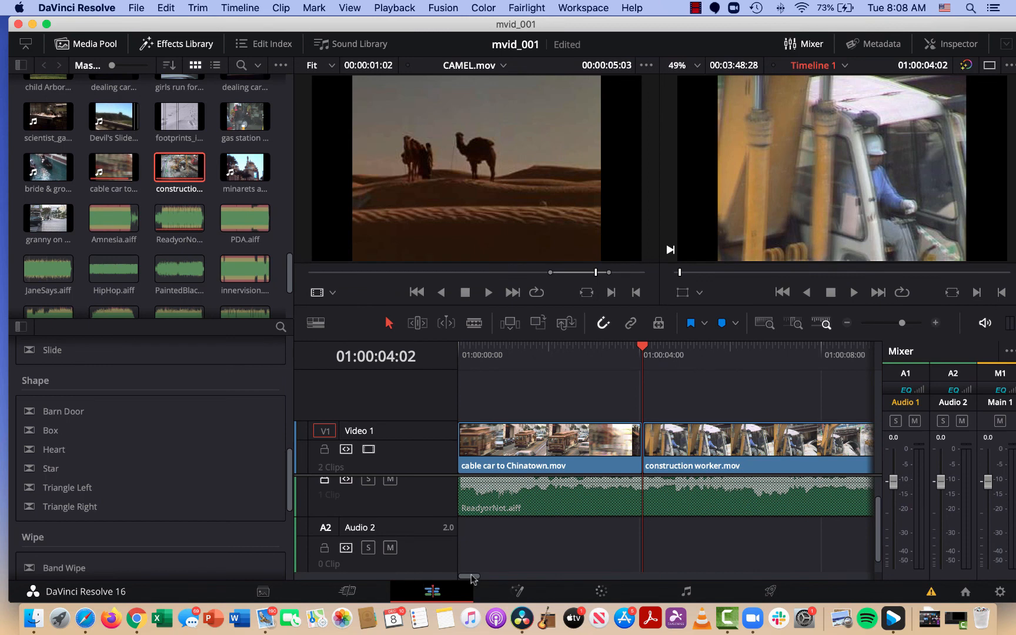
pyautogui.moveTo(474, 580)
pyautogui.mouseDown()
pyautogui.moveTo(512, 591)
pyautogui.moveTo(478, 596)
pyautogui.mouseUp()
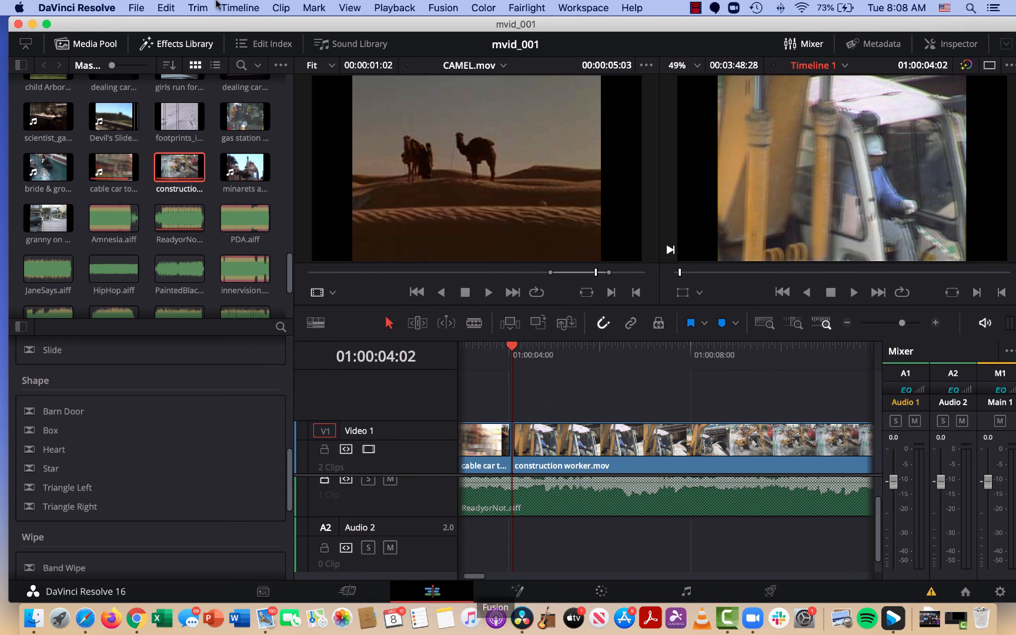
# Save the project under the new name mvid_002.
pyautogui.click(136, 8)
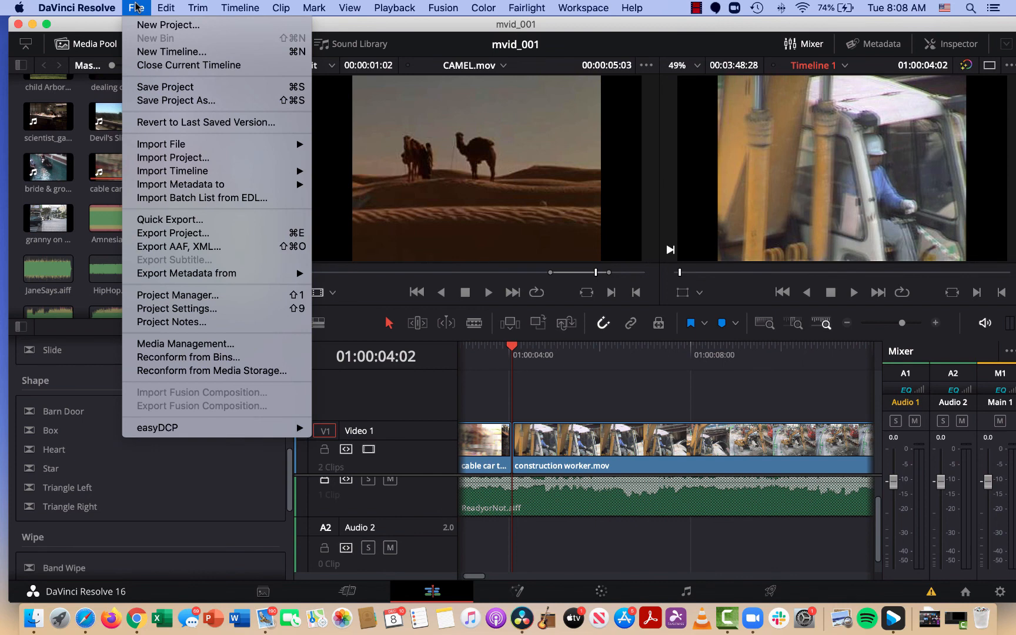
pyautogui.click(138, 101)
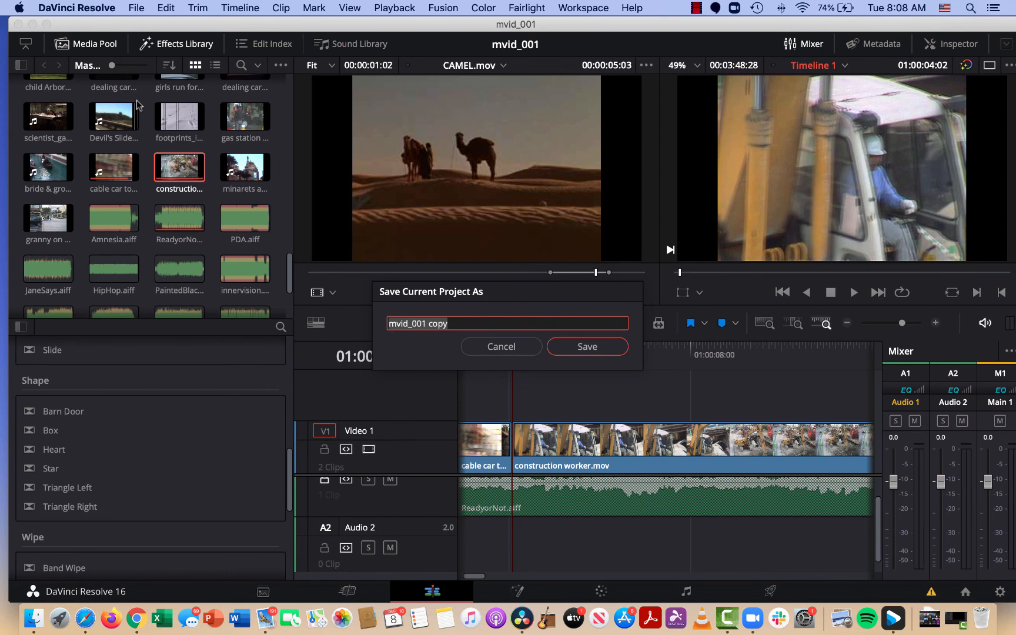
pyautogui.click(456, 318)
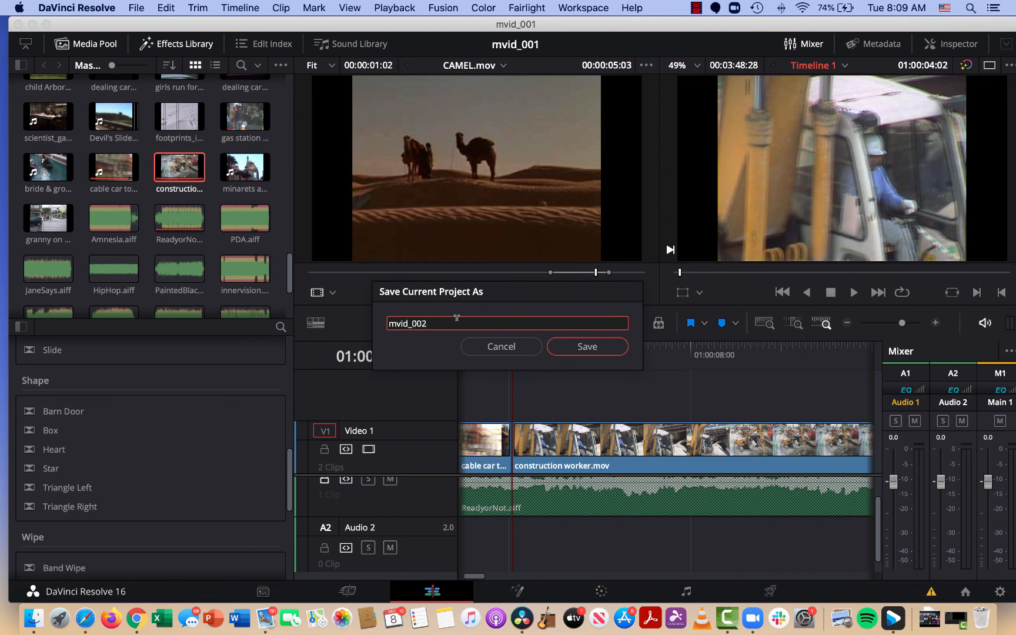
pyautogui.click(586, 346)
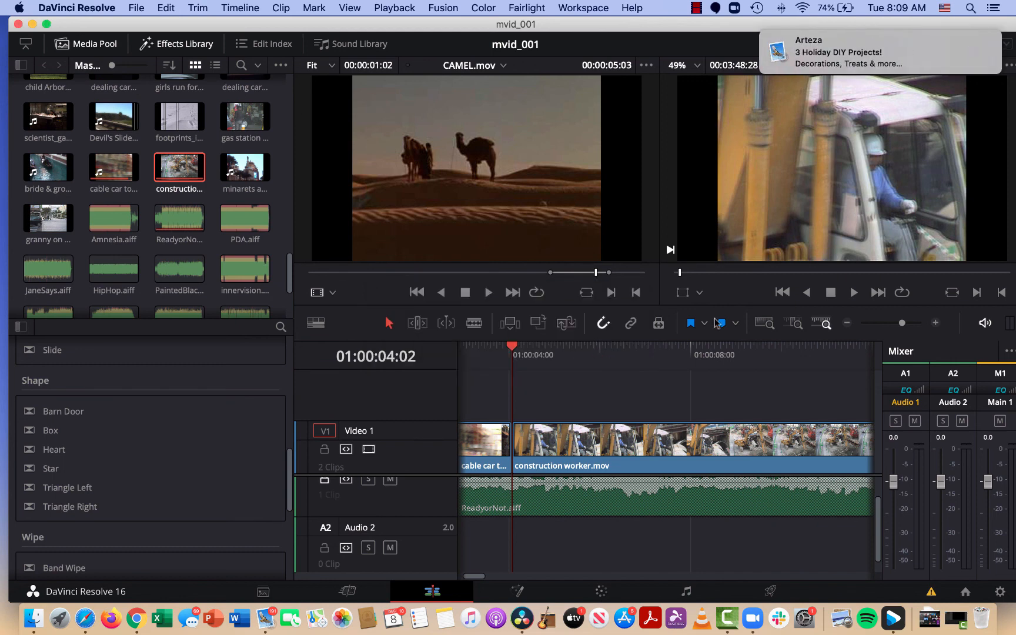